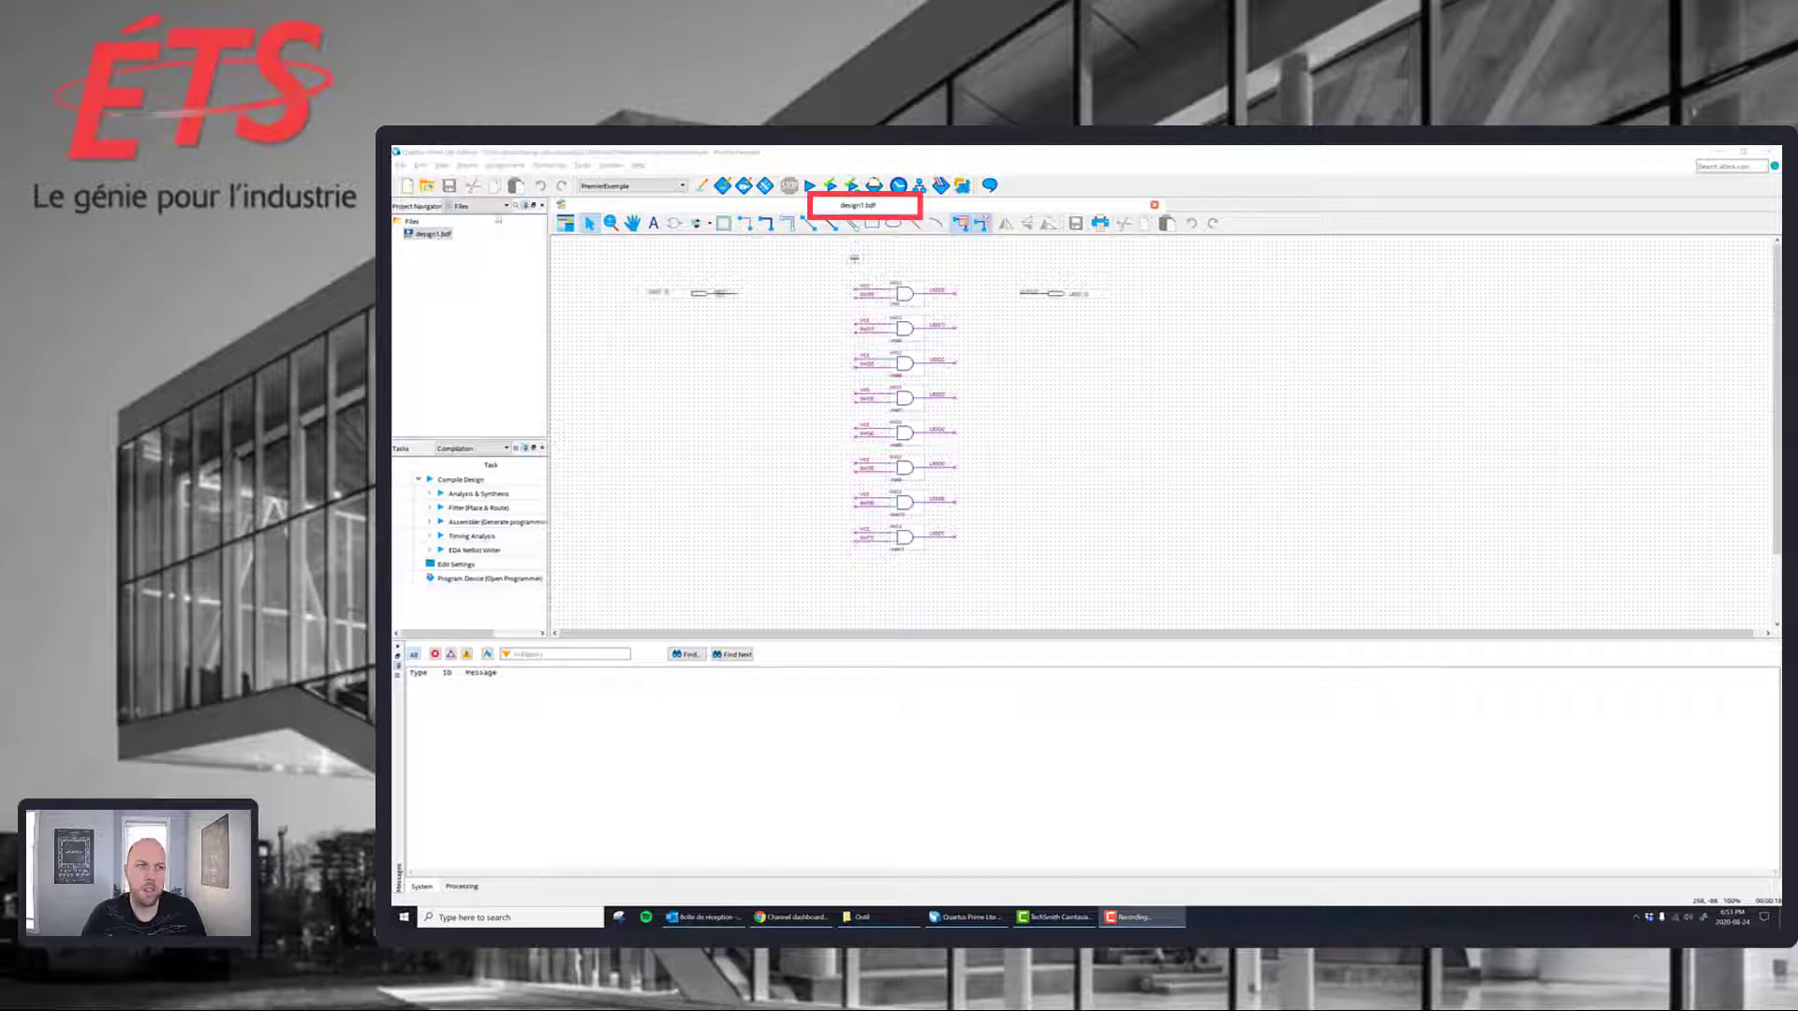
- Show the project hierarchy in the Project Navigator to check which entity is at the top level
{"action": "left_click", "coordinate": [494, 208]}
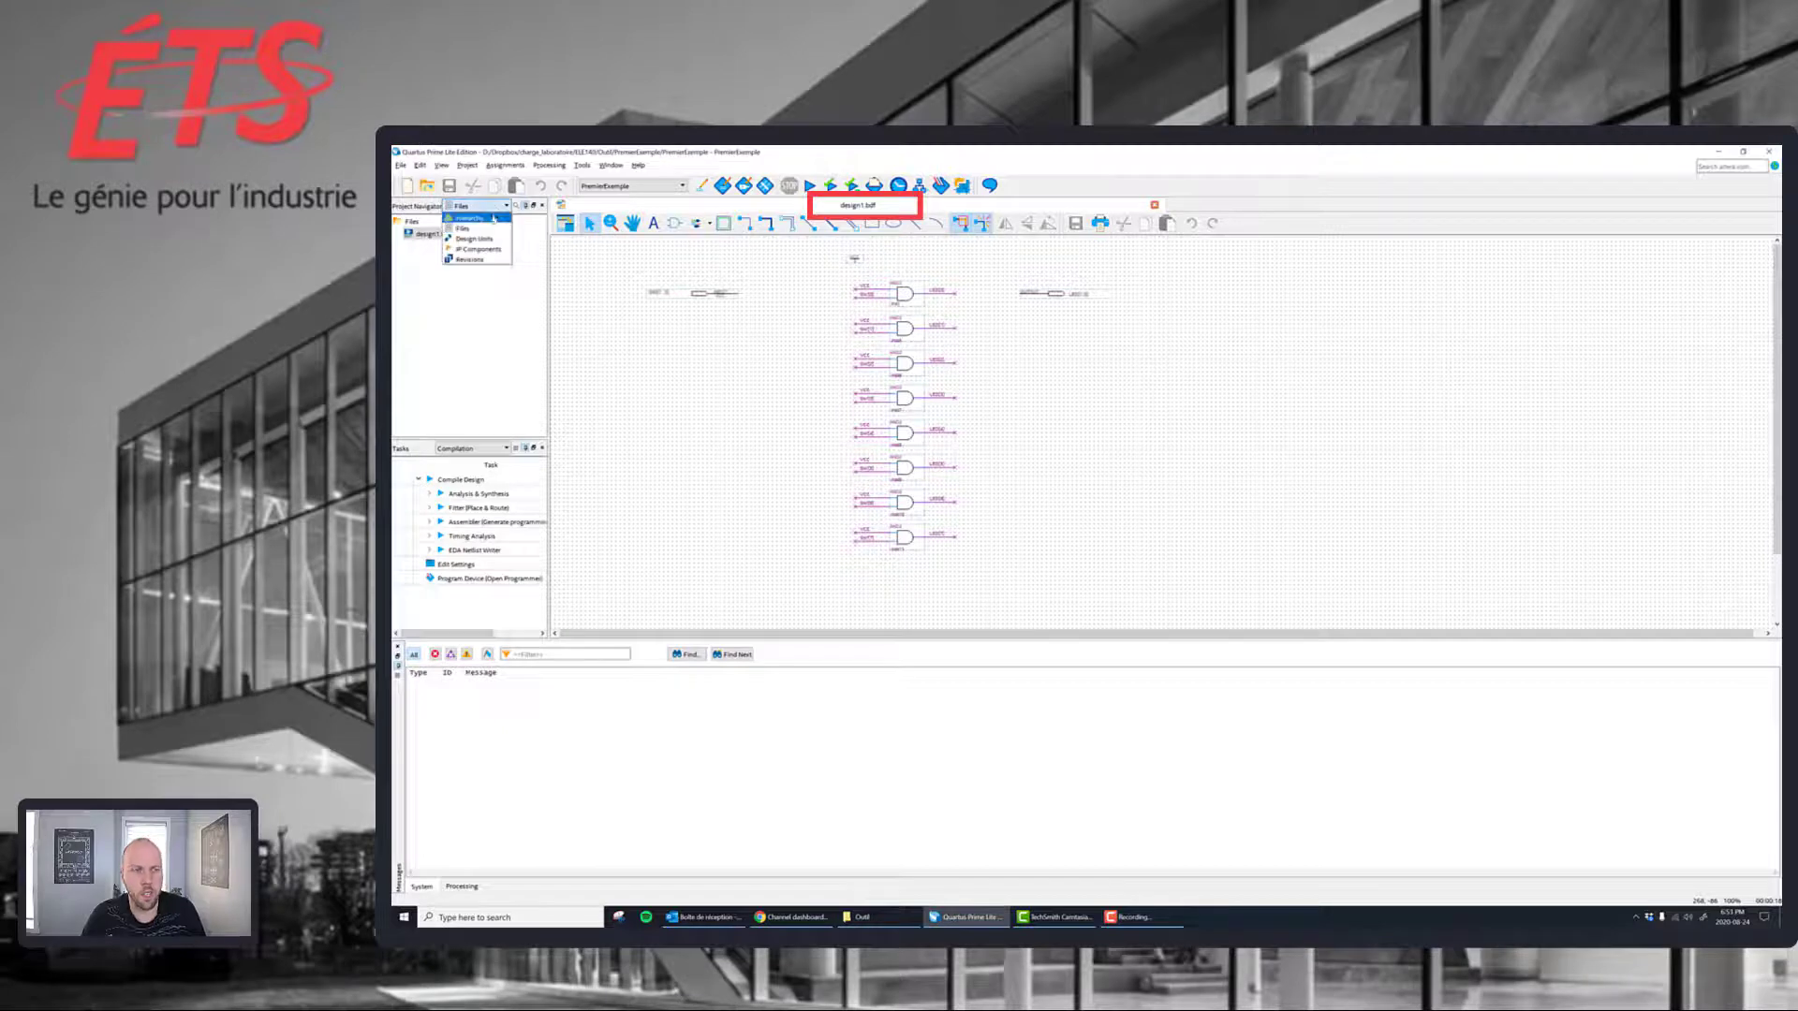
{"action": "left_click", "coordinate": [470, 217]}
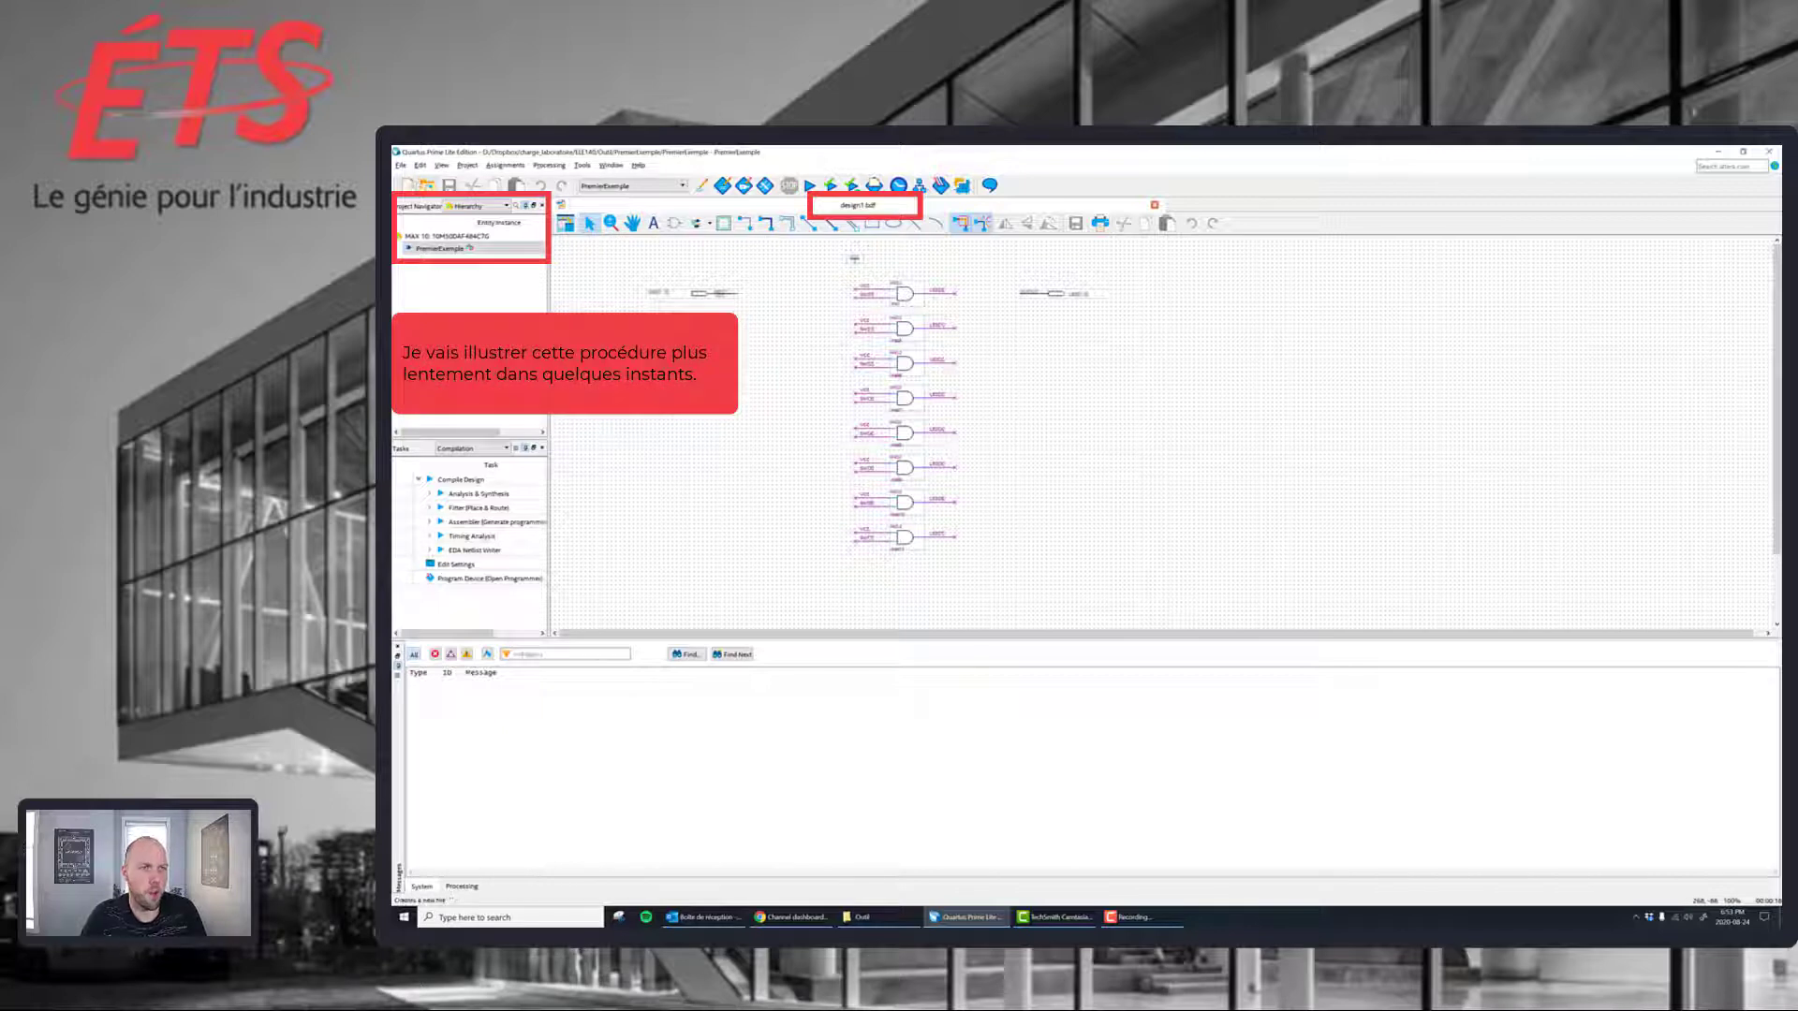
- Create a University Program VWF file and reposition and enlarge the Simulation Waveform Editor window
{"action": "left_click", "coordinate": [407, 185]}
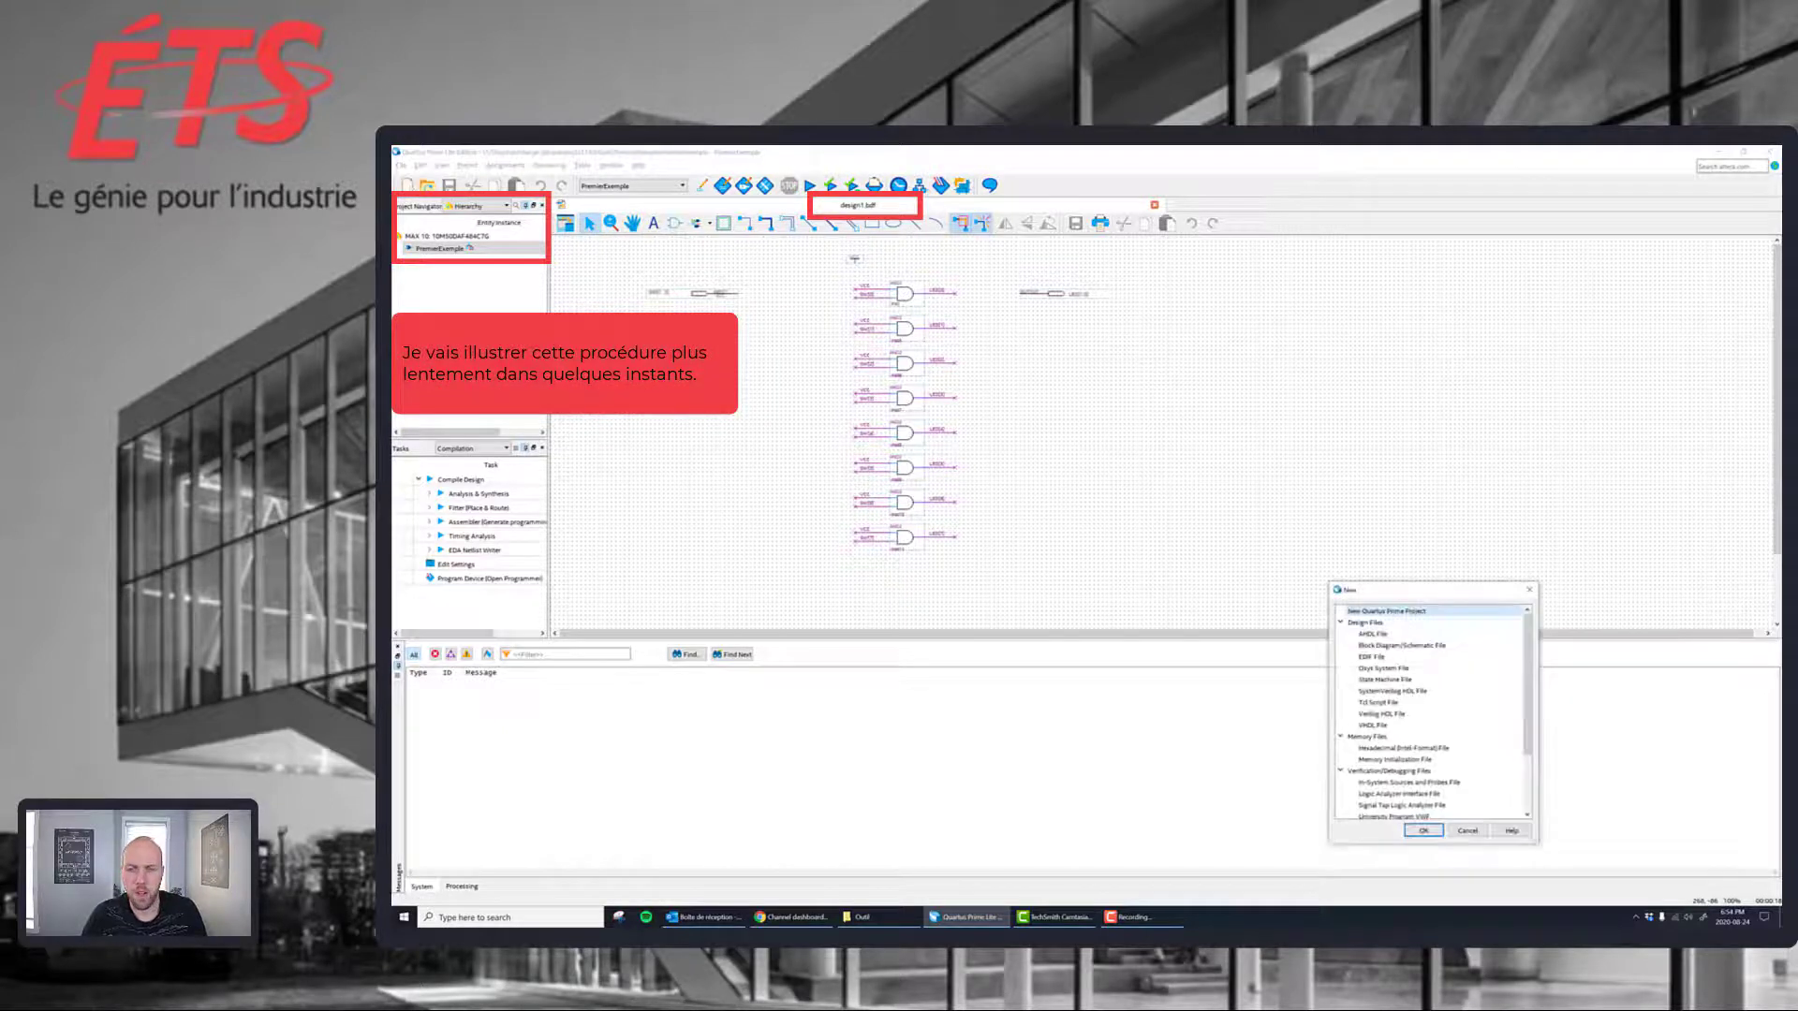
{"action": "left_click_drag", "start_coordinate": [1421, 590], "coordinate": [1078, 311]}
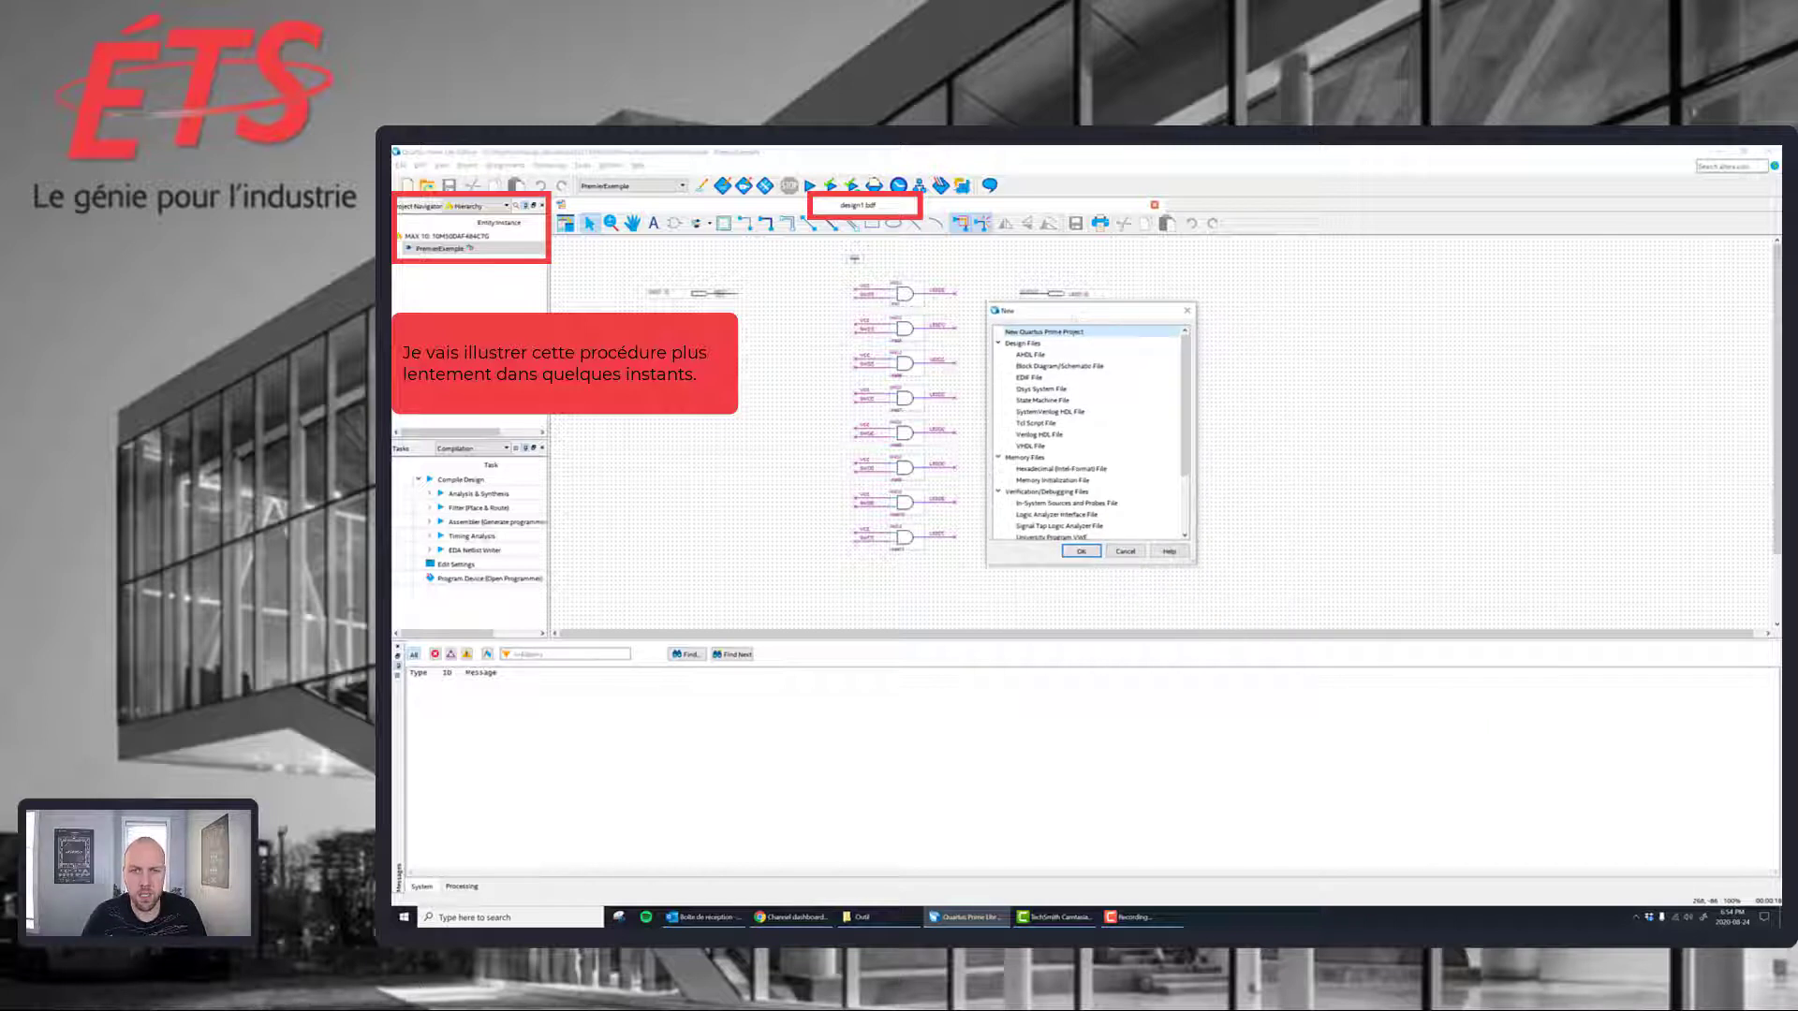
{"action": "left_click_drag", "start_coordinate": [1186, 384], "coordinate": [1183, 433]}
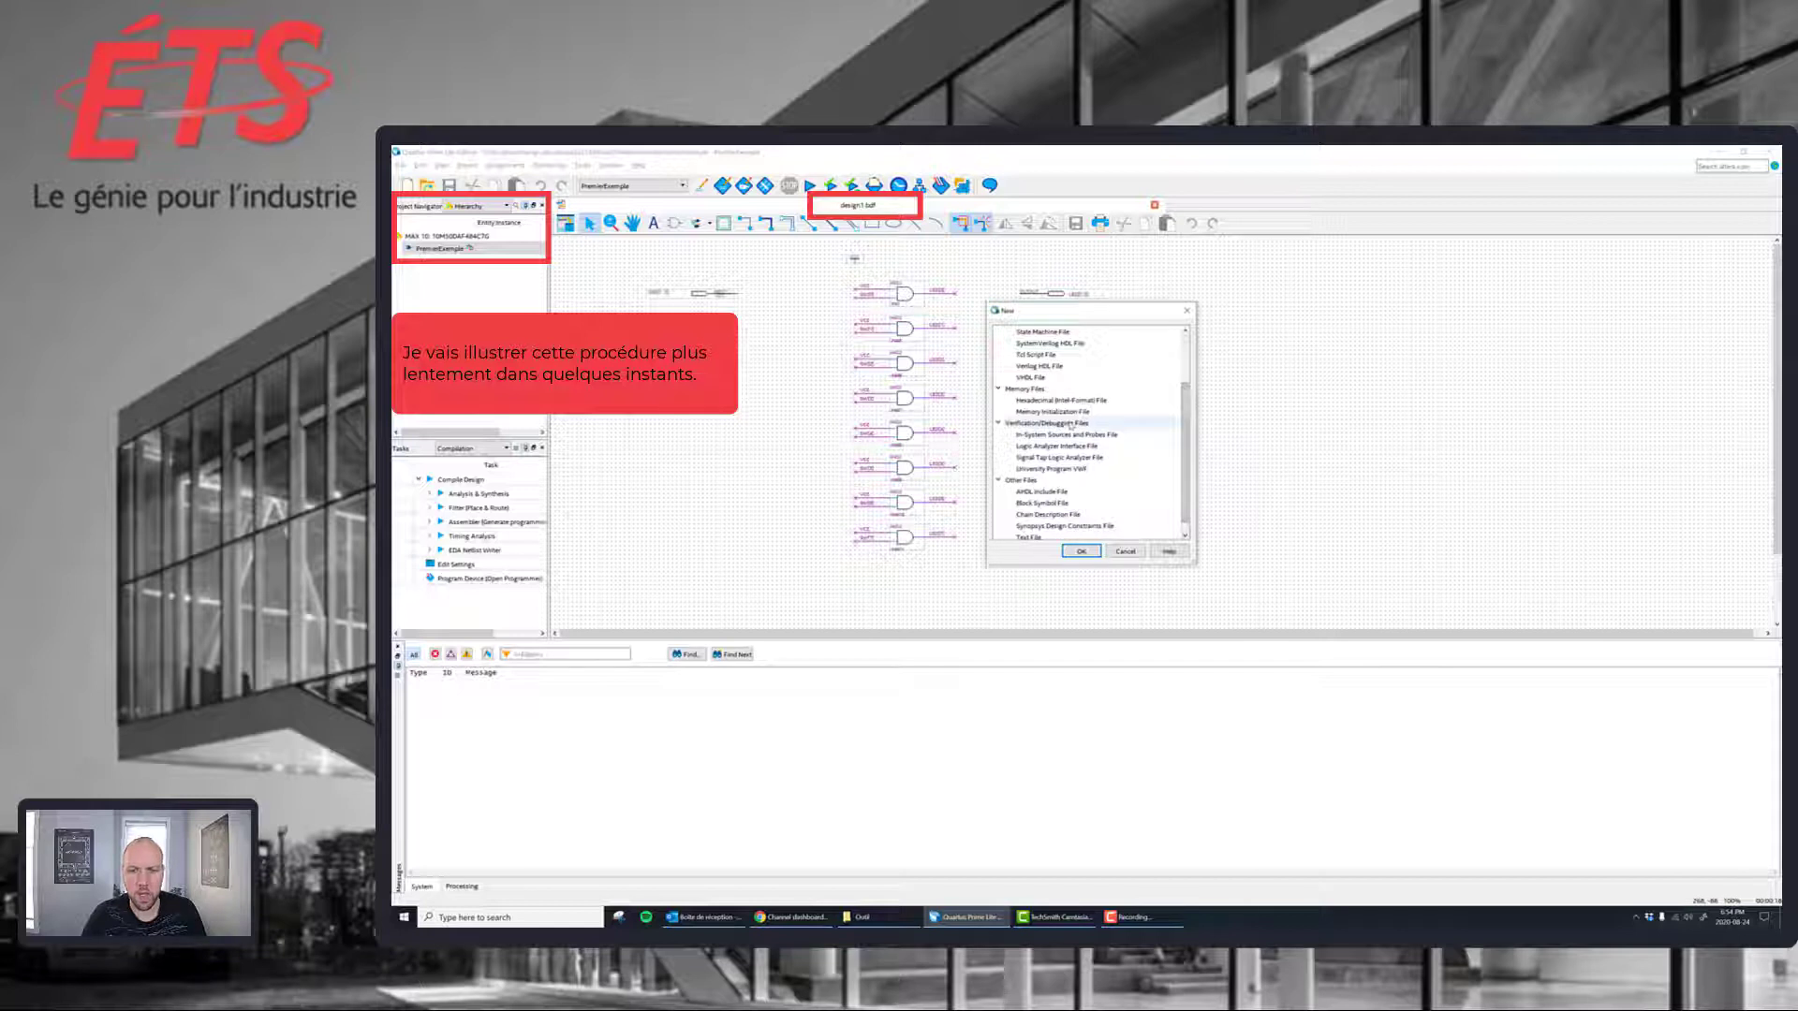
{"action": "left_click", "coordinate": [1077, 470]}
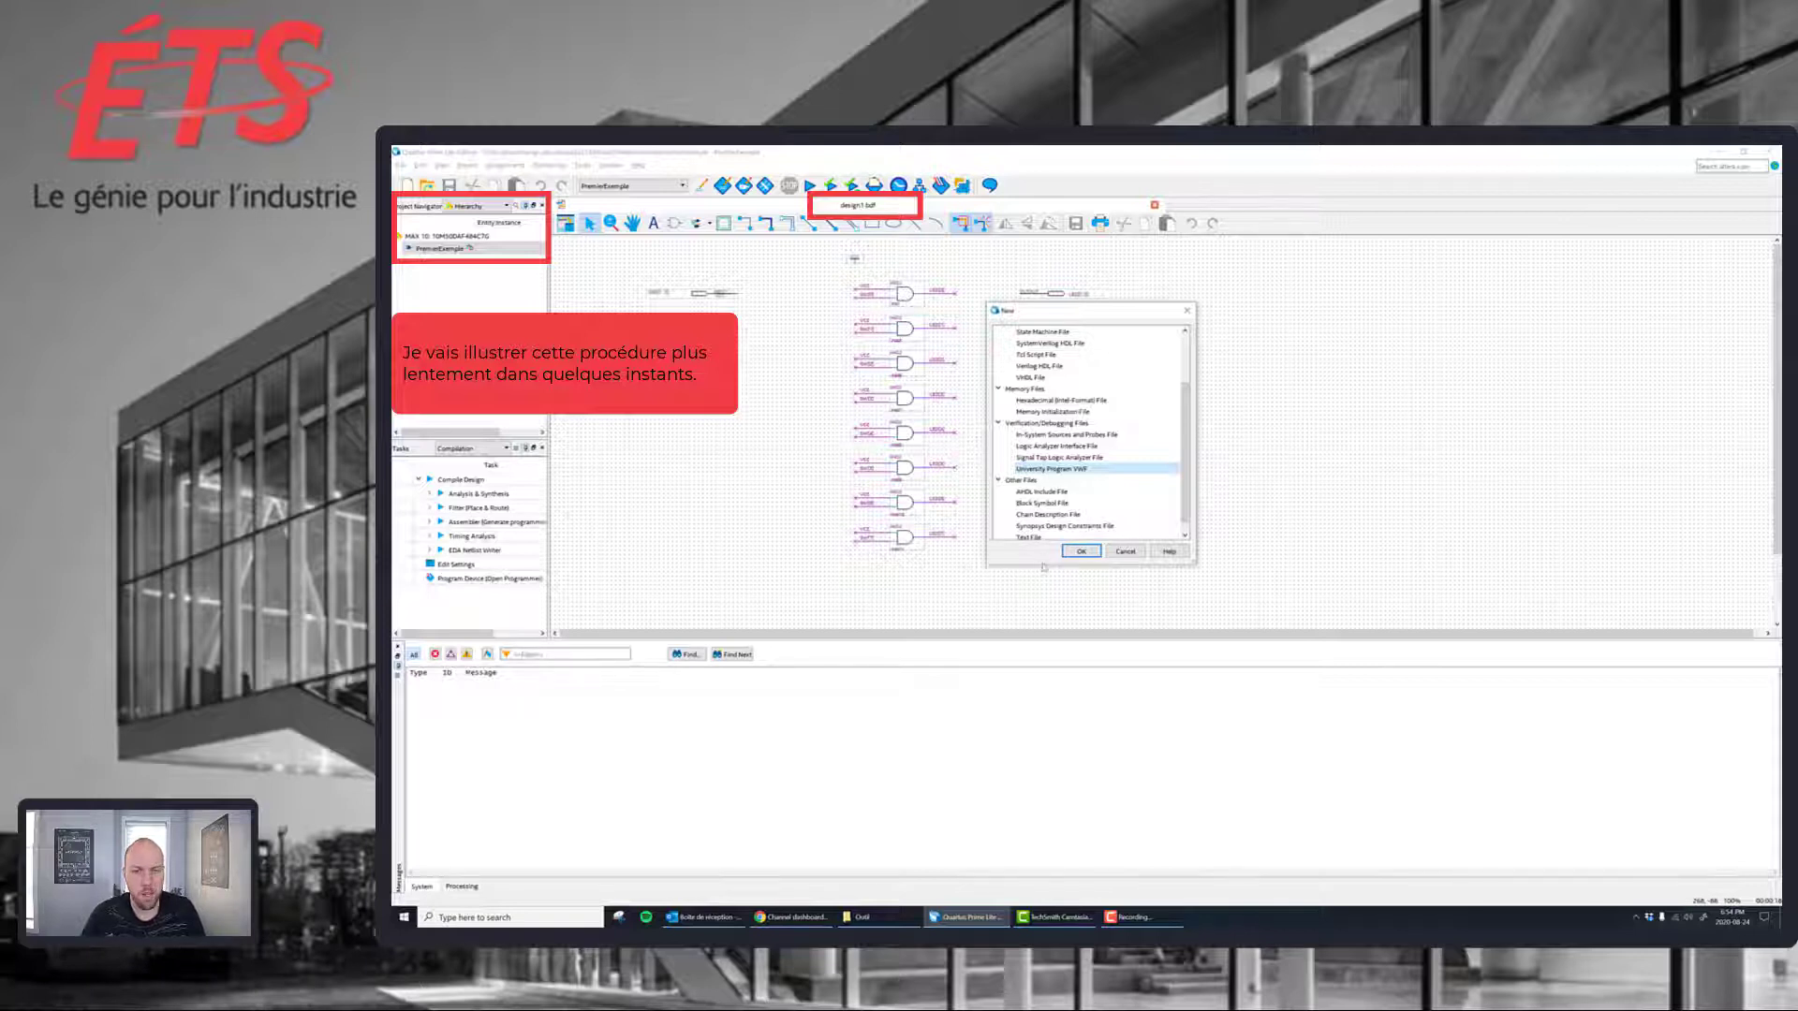
{"action": "left_click", "coordinate": [1081, 551]}
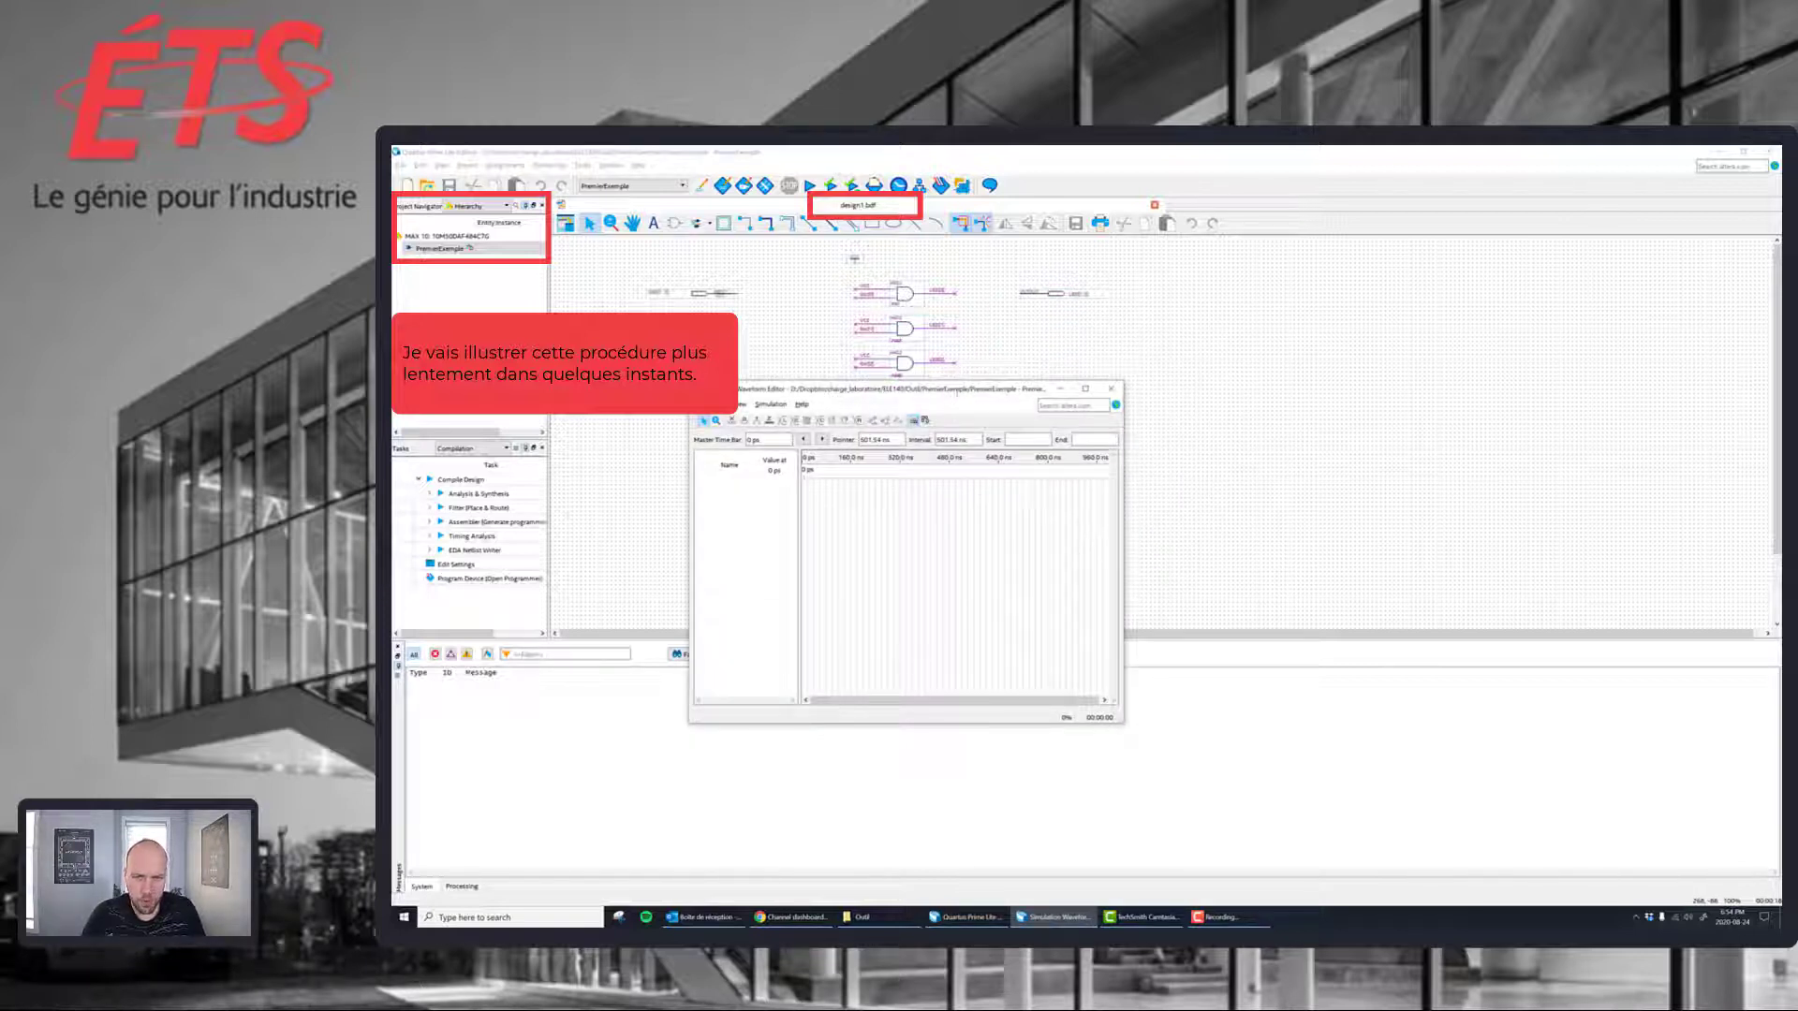
{"action": "left_click_drag", "start_coordinate": [957, 392], "coordinate": [1266, 323]}
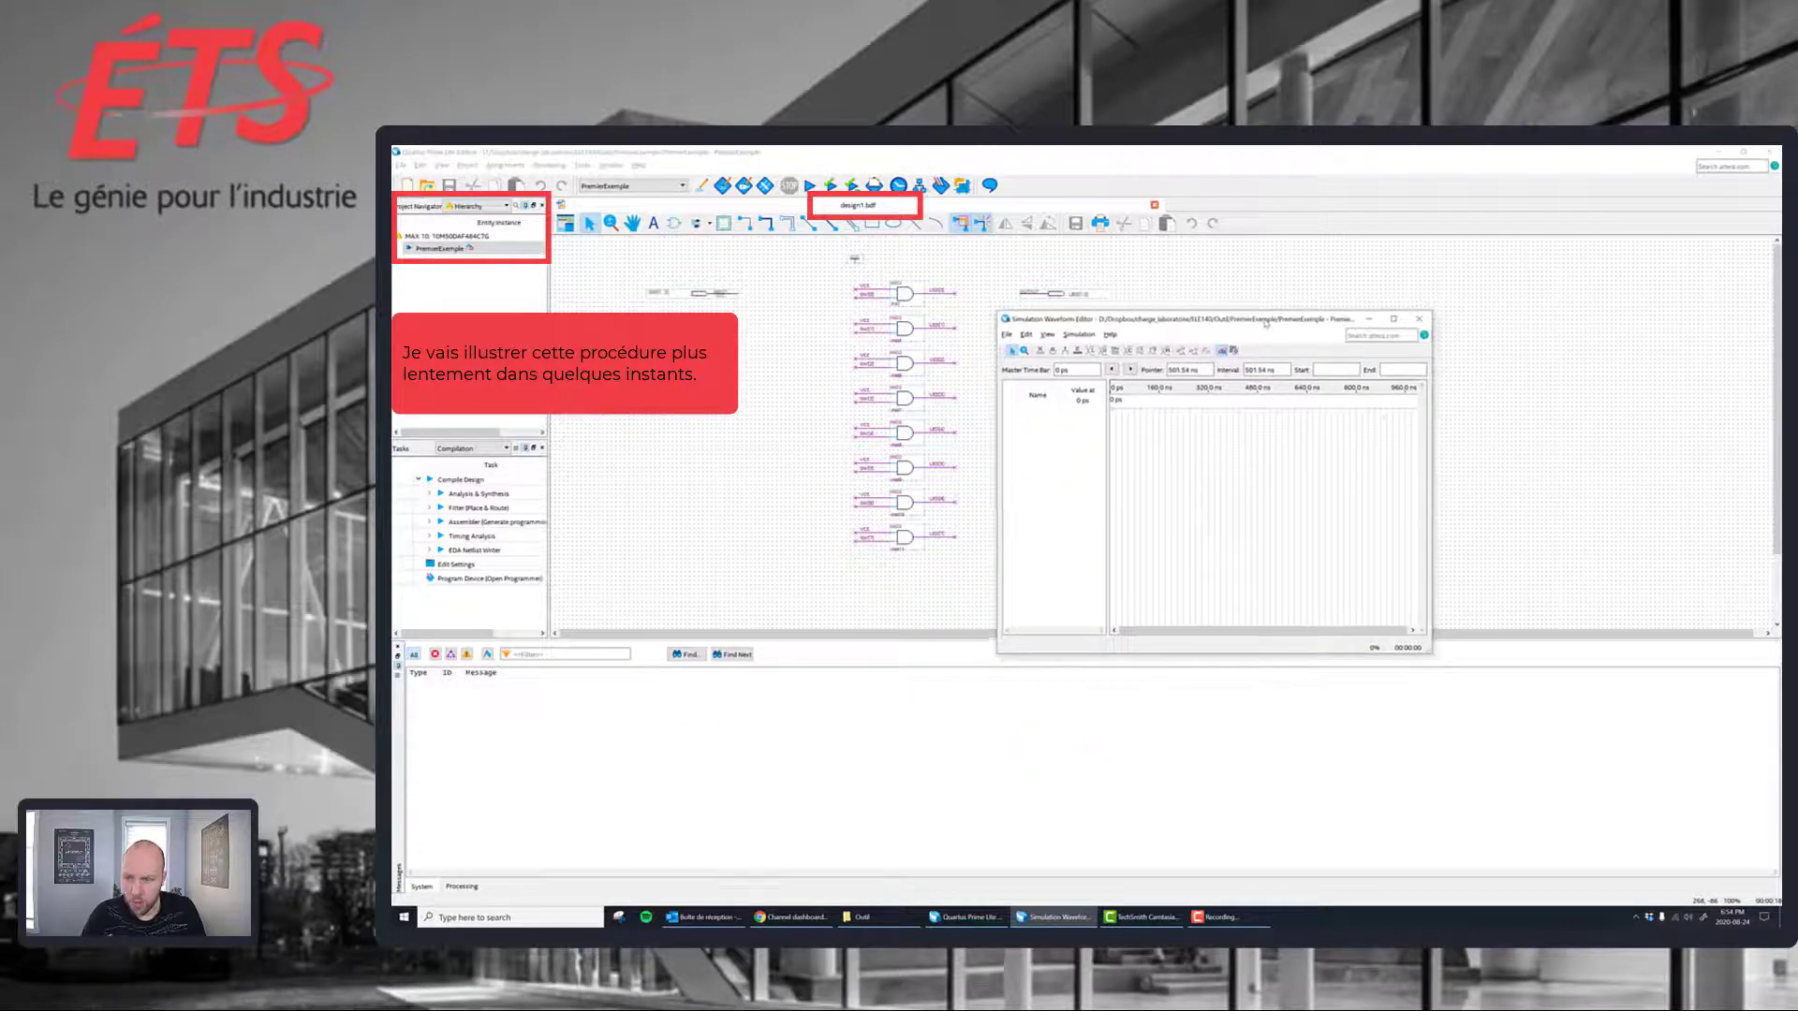
{"action": "left_click_drag", "start_coordinate": [1430, 458], "coordinate": [1683, 472]}
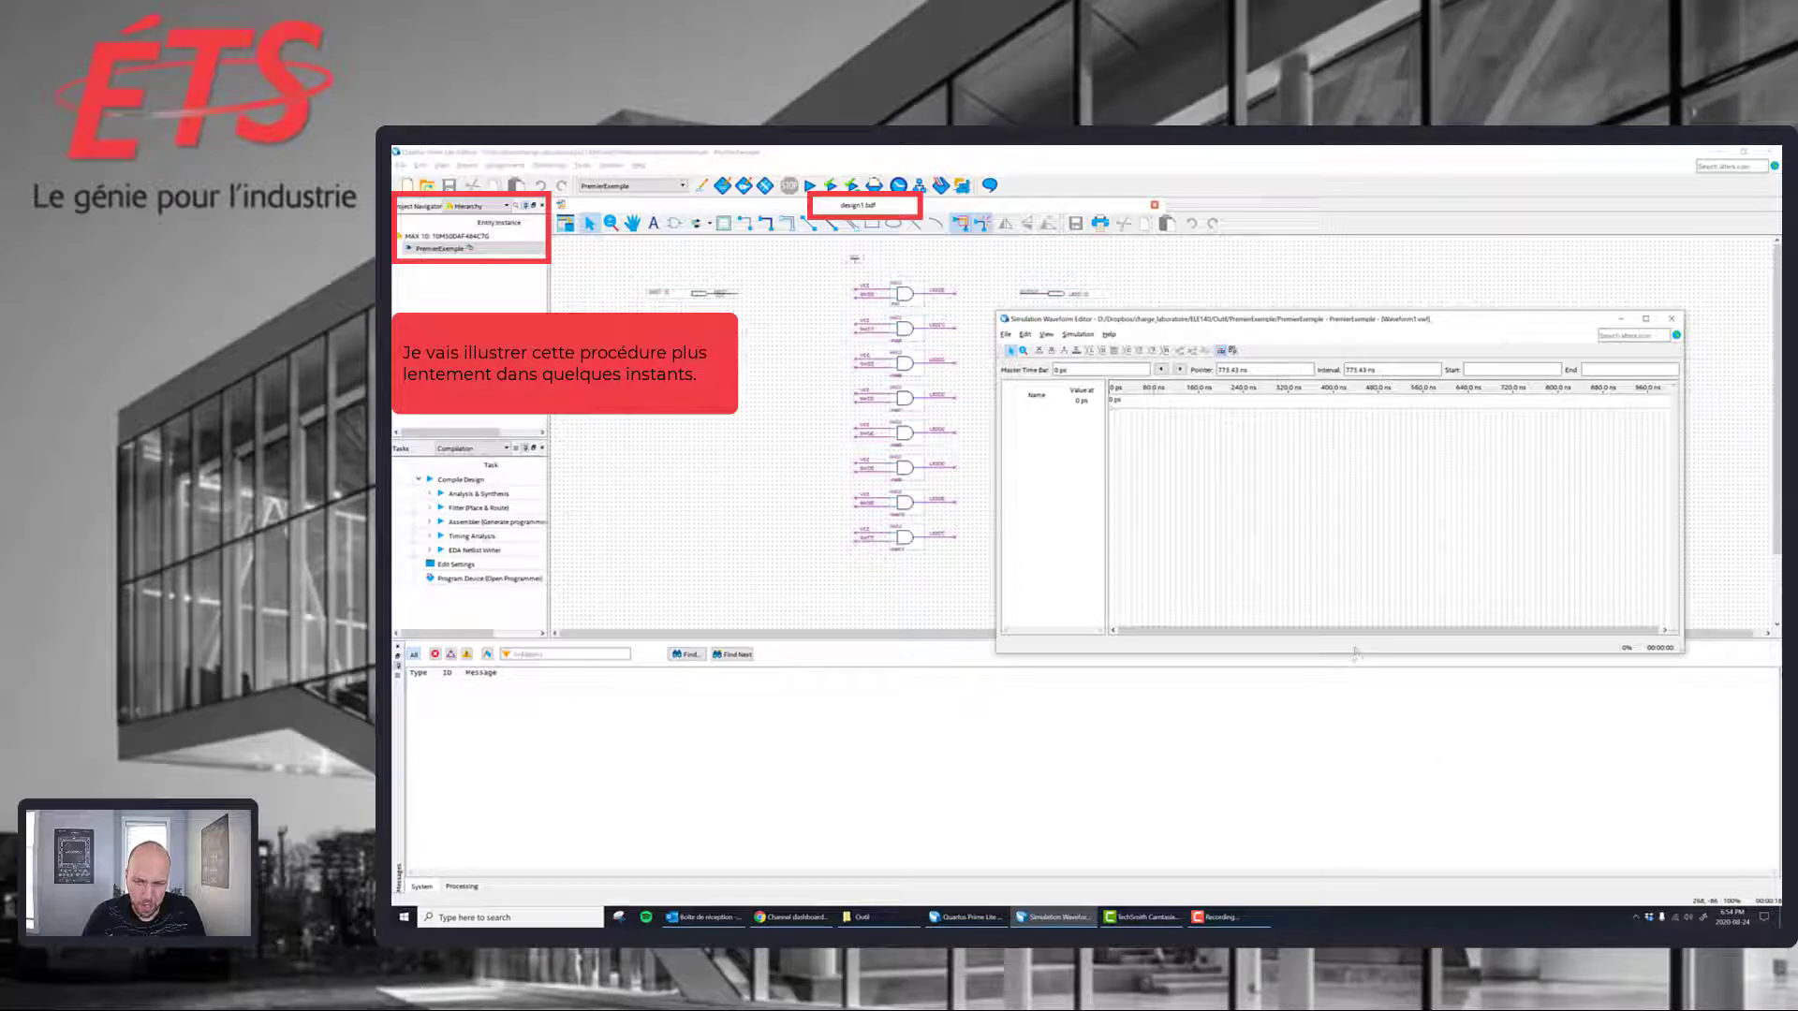
{"action": "left_click_drag", "start_coordinate": [1354, 651], "coordinate": [1357, 664]}
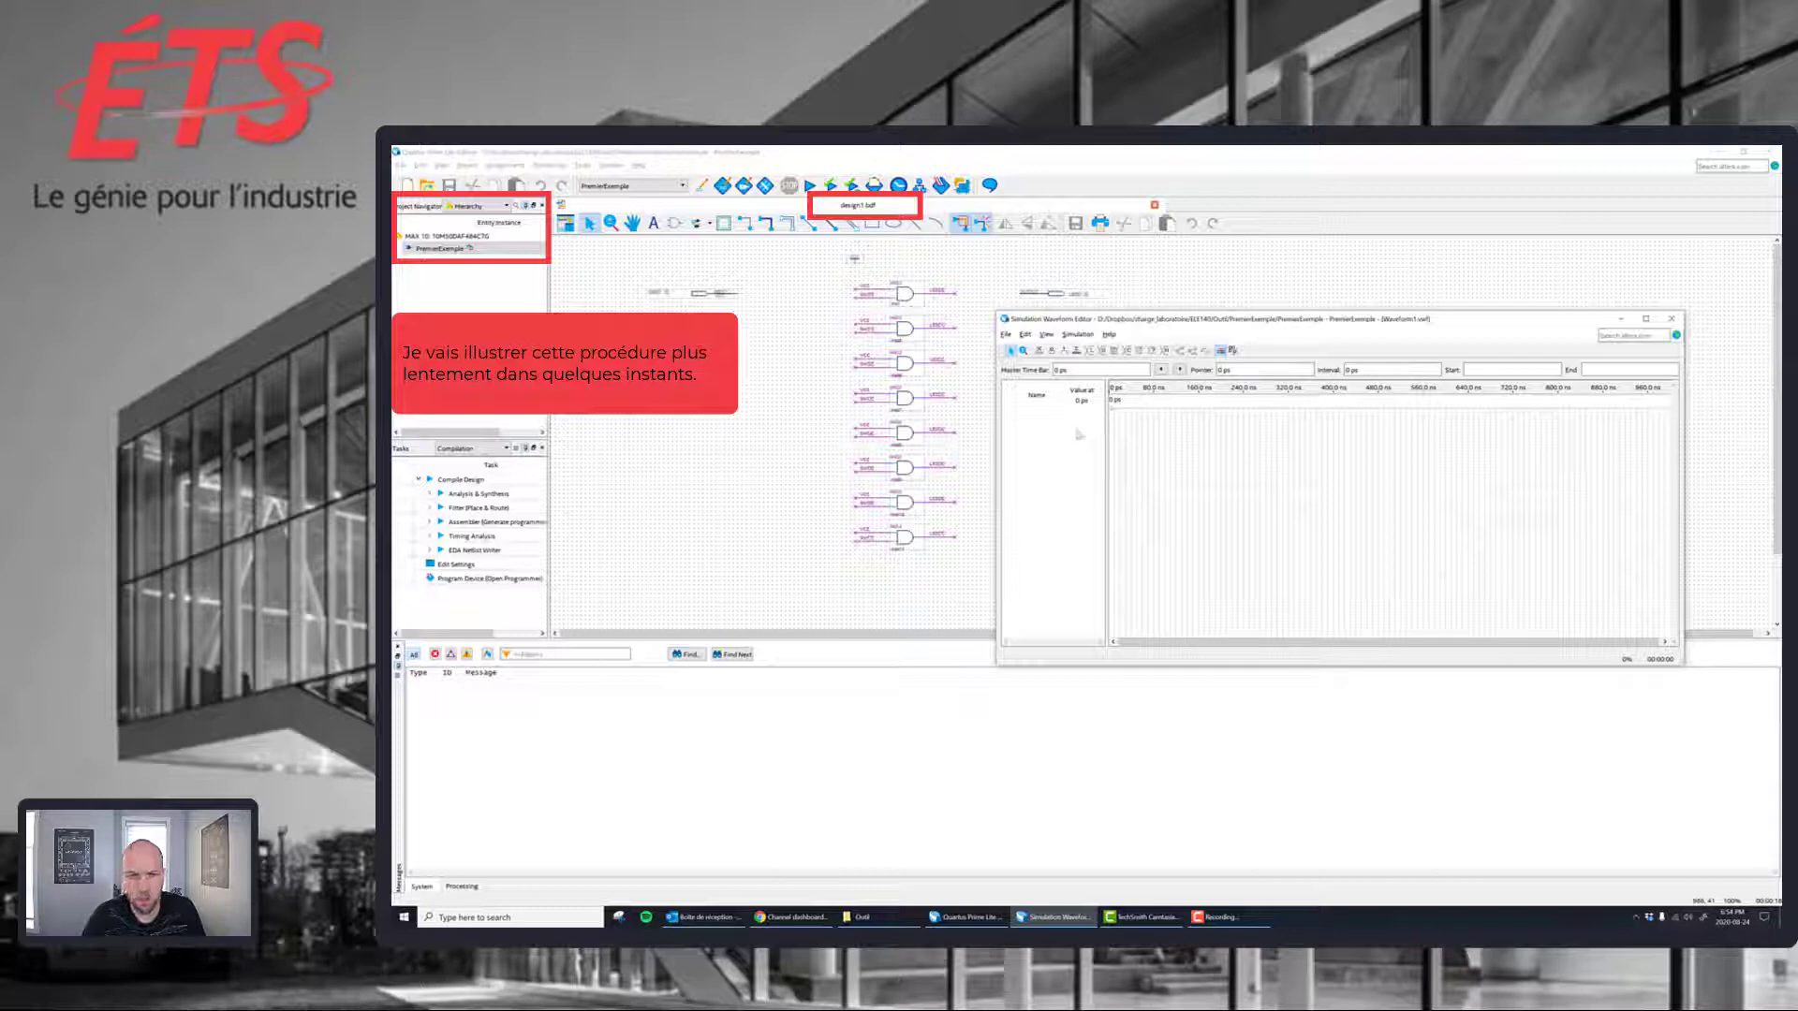
- Try to list the design's pins in the Node Finder for the new waveform, and close the waveform editor
{"action": "right_click", "coordinate": [1041, 428]}
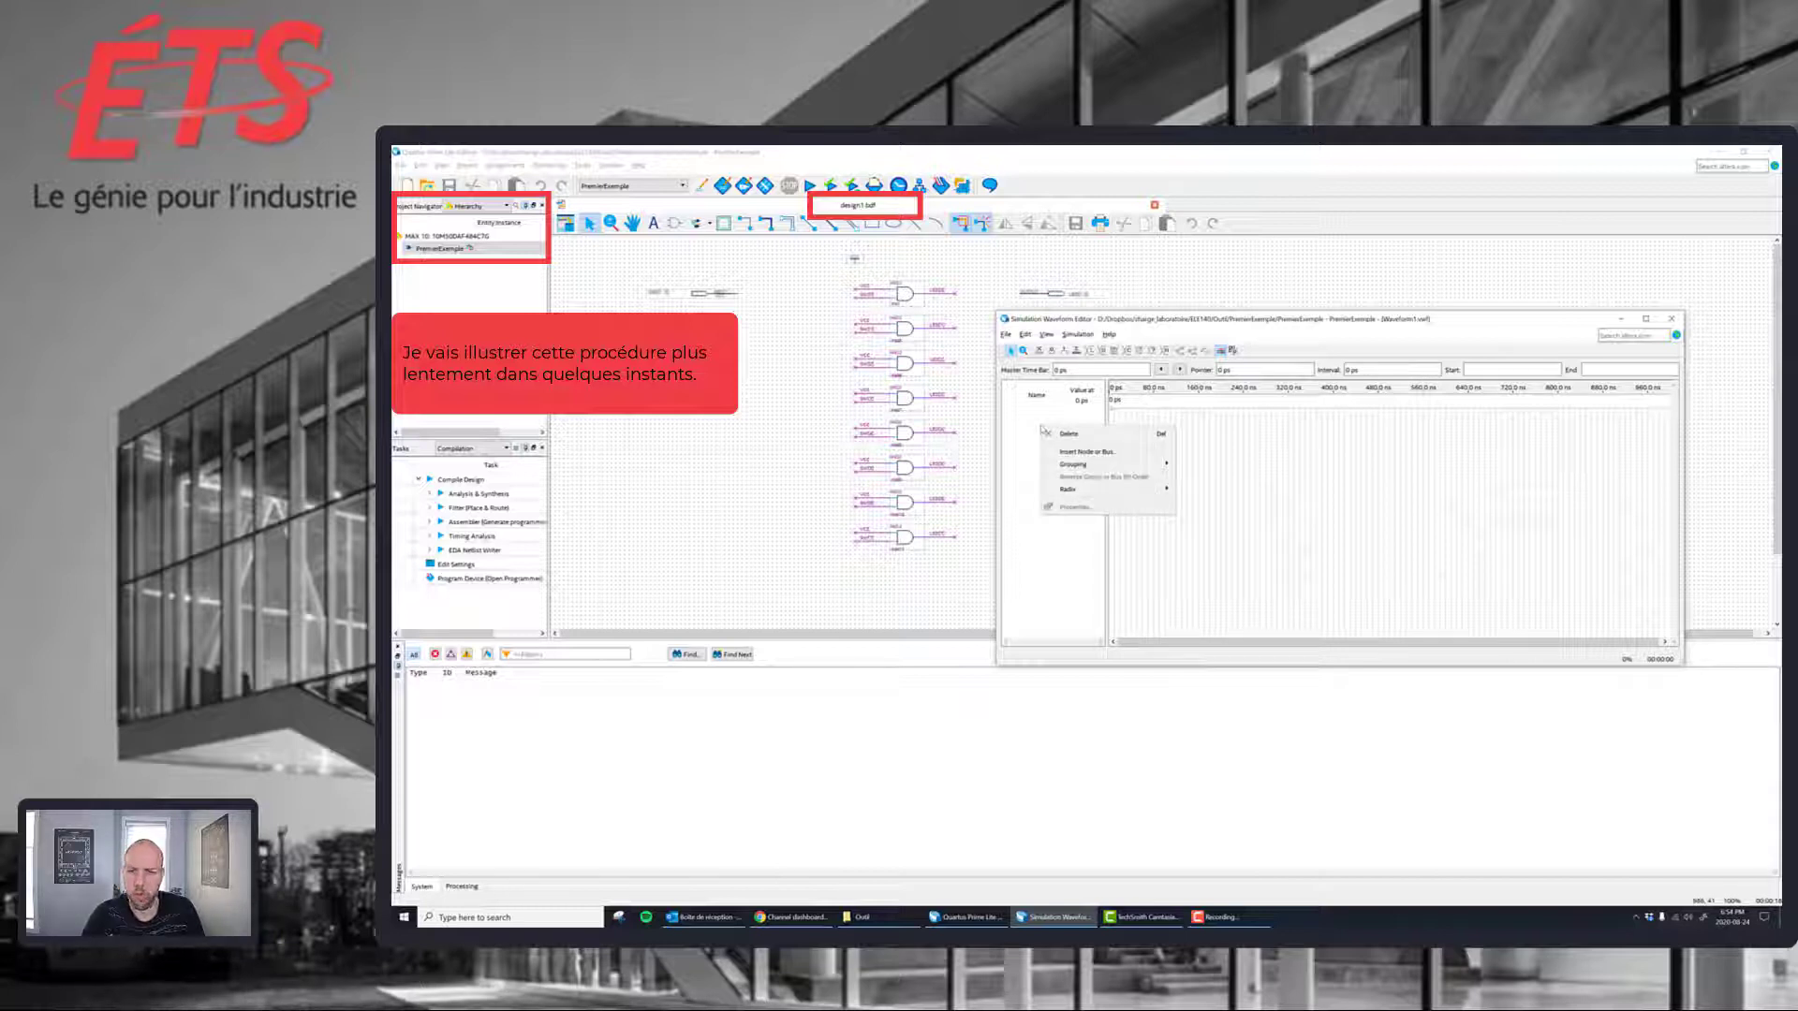
{"action": "left_click", "coordinate": [1134, 455]}
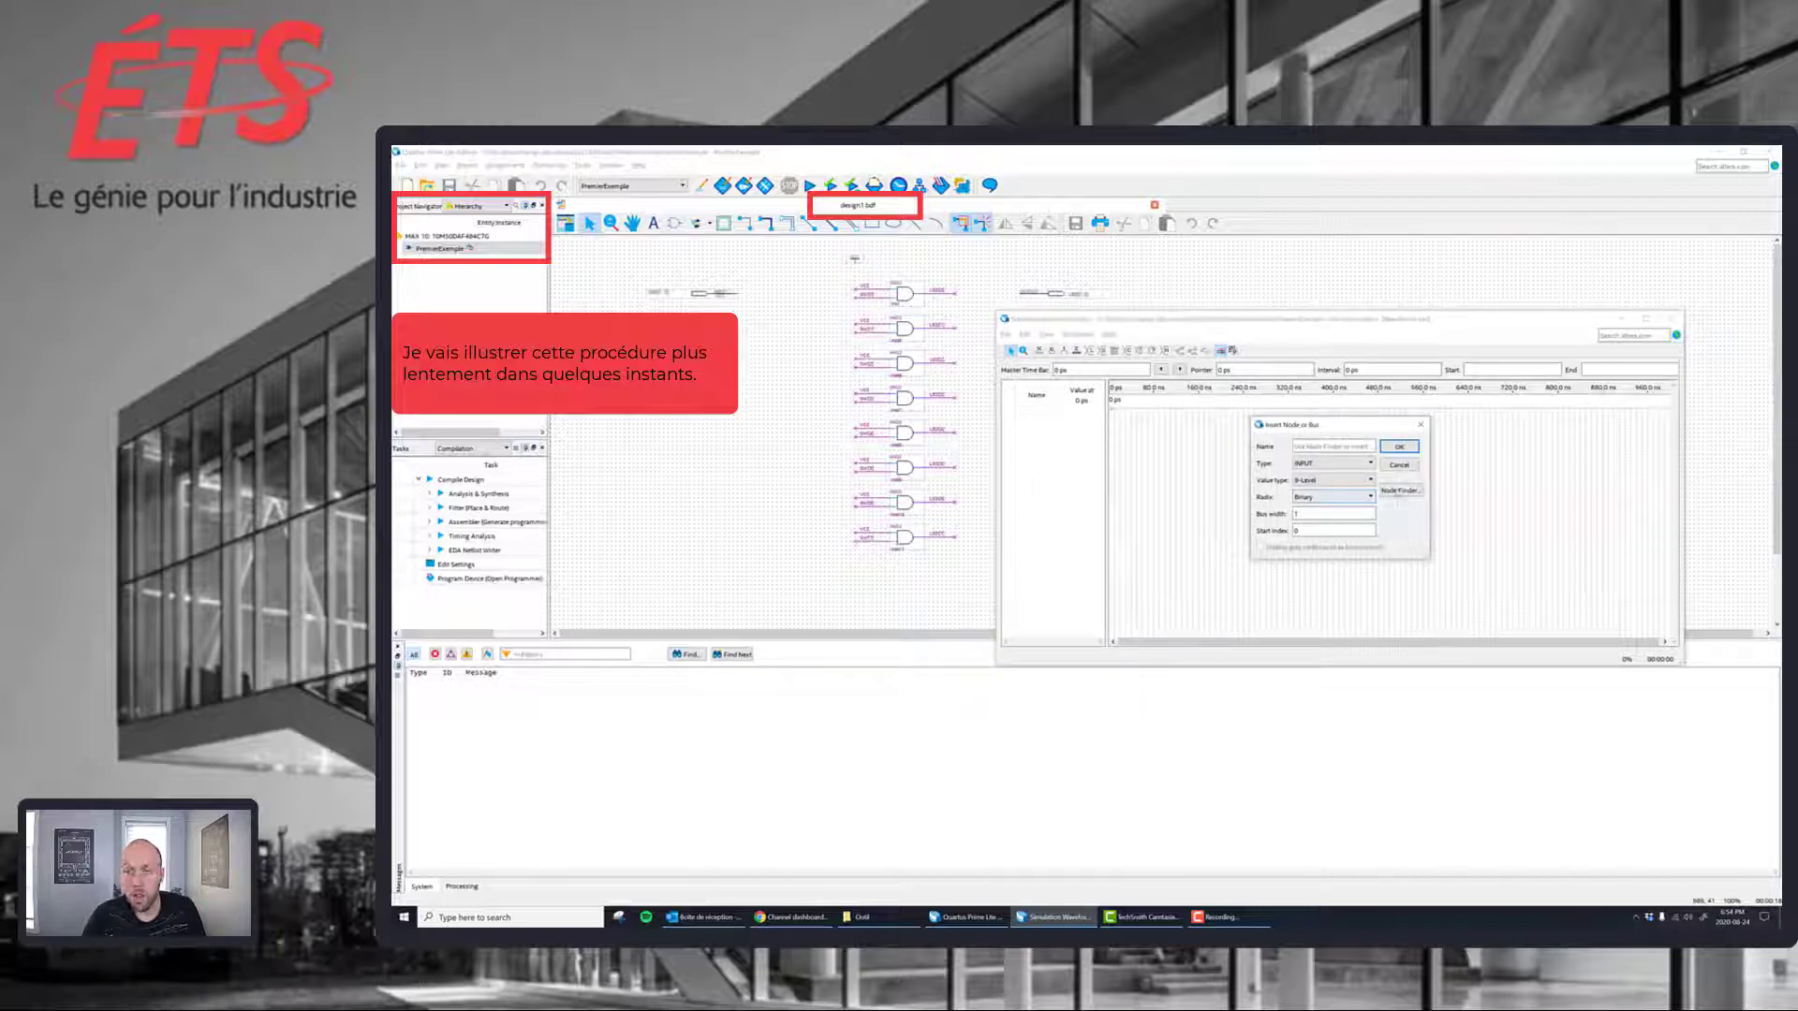
{"action": "left_click", "coordinate": [1413, 493]}
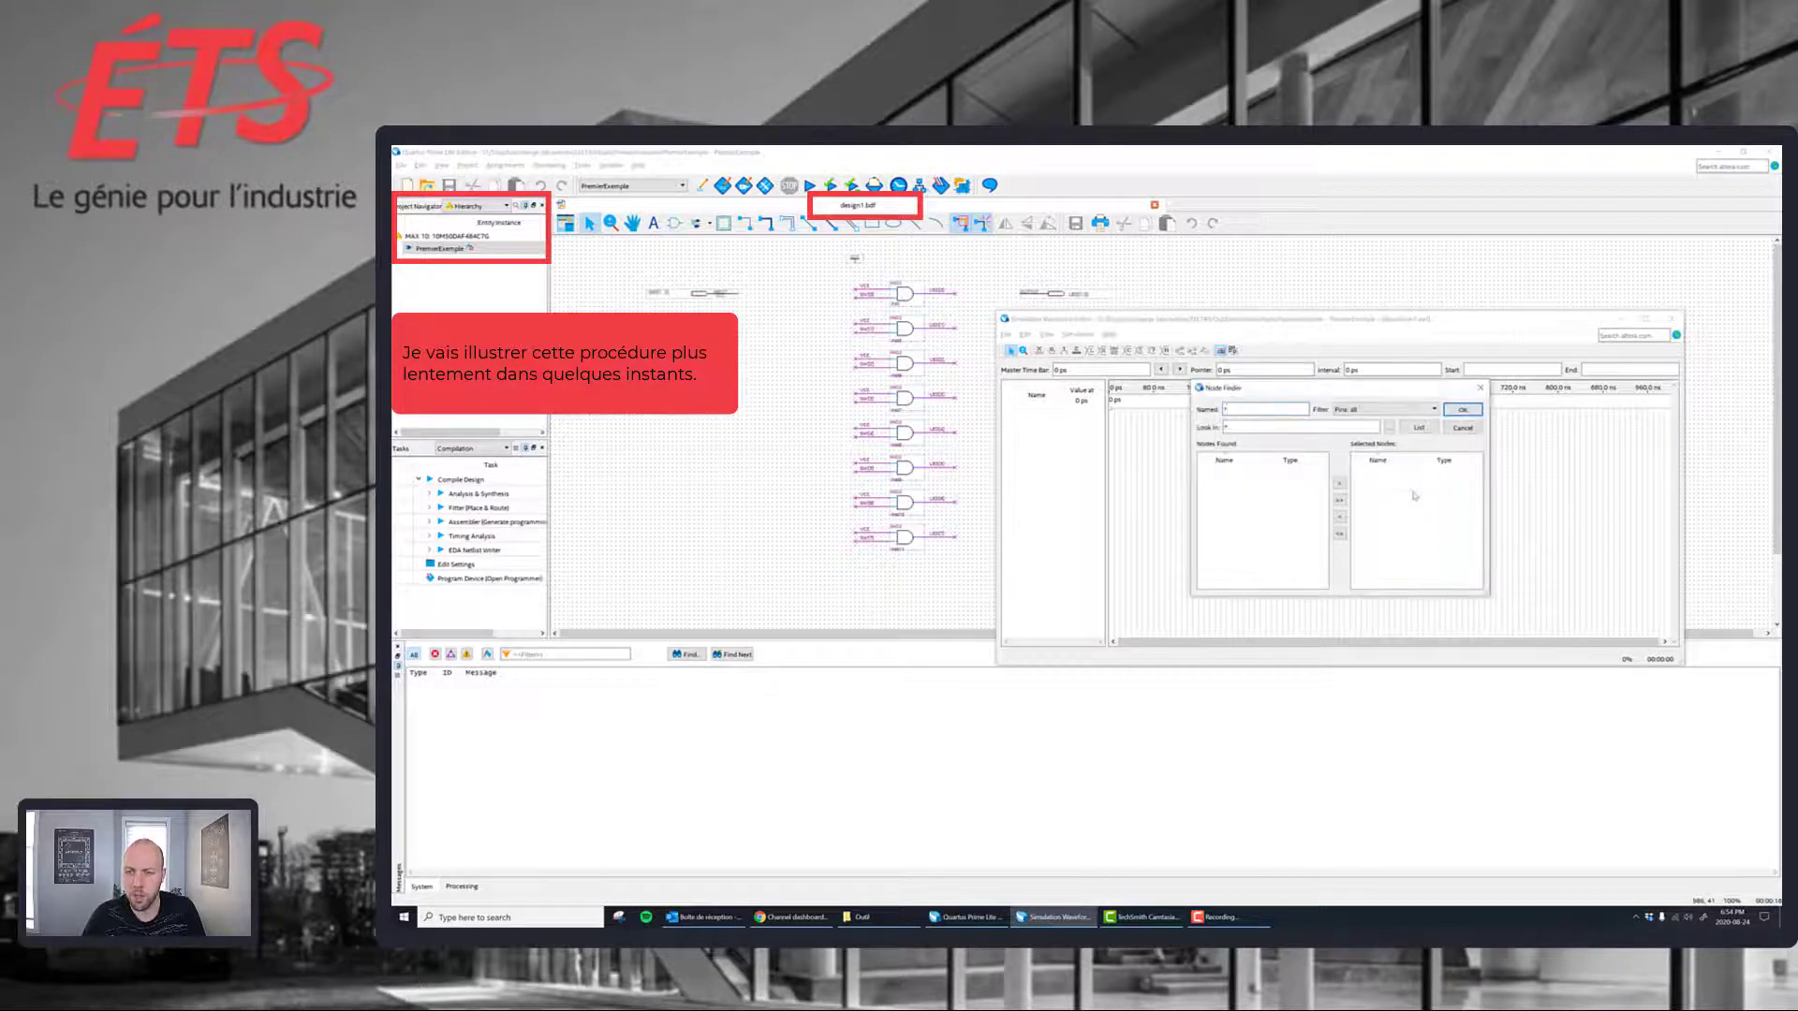
{"action": "left_click", "coordinate": [1420, 428]}
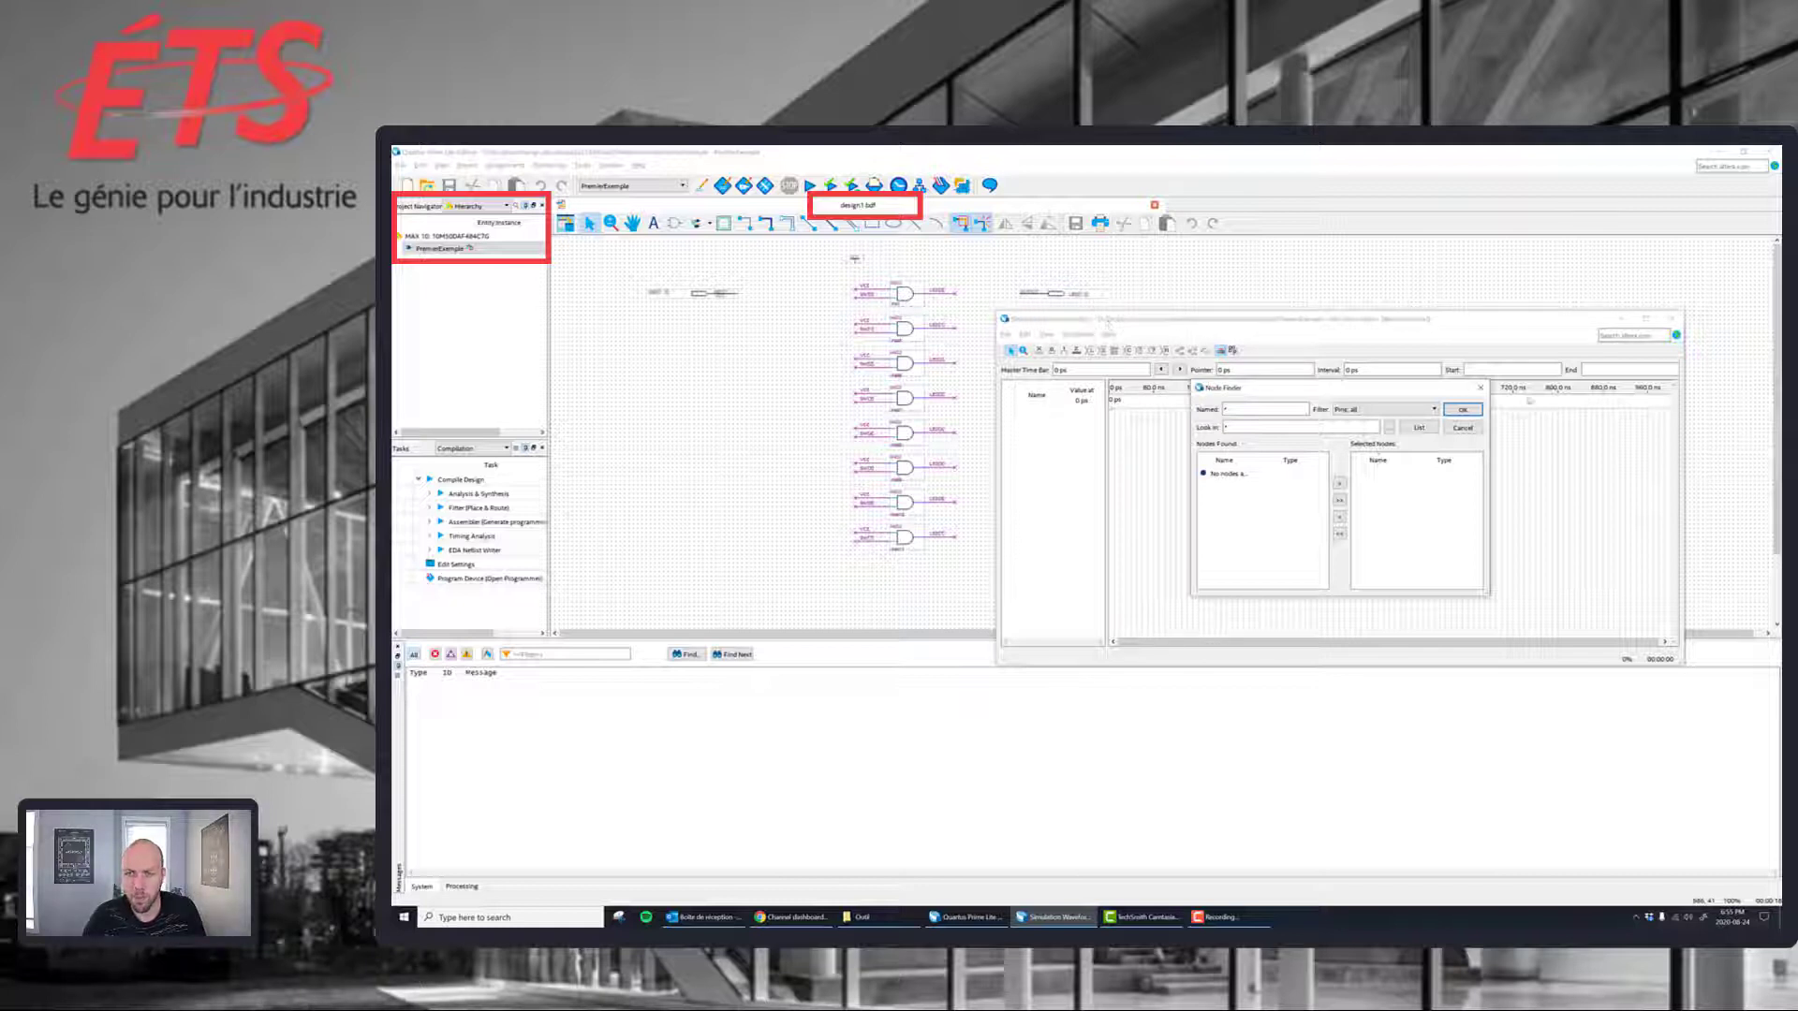
{"action": "left_click", "coordinate": [1480, 387]}
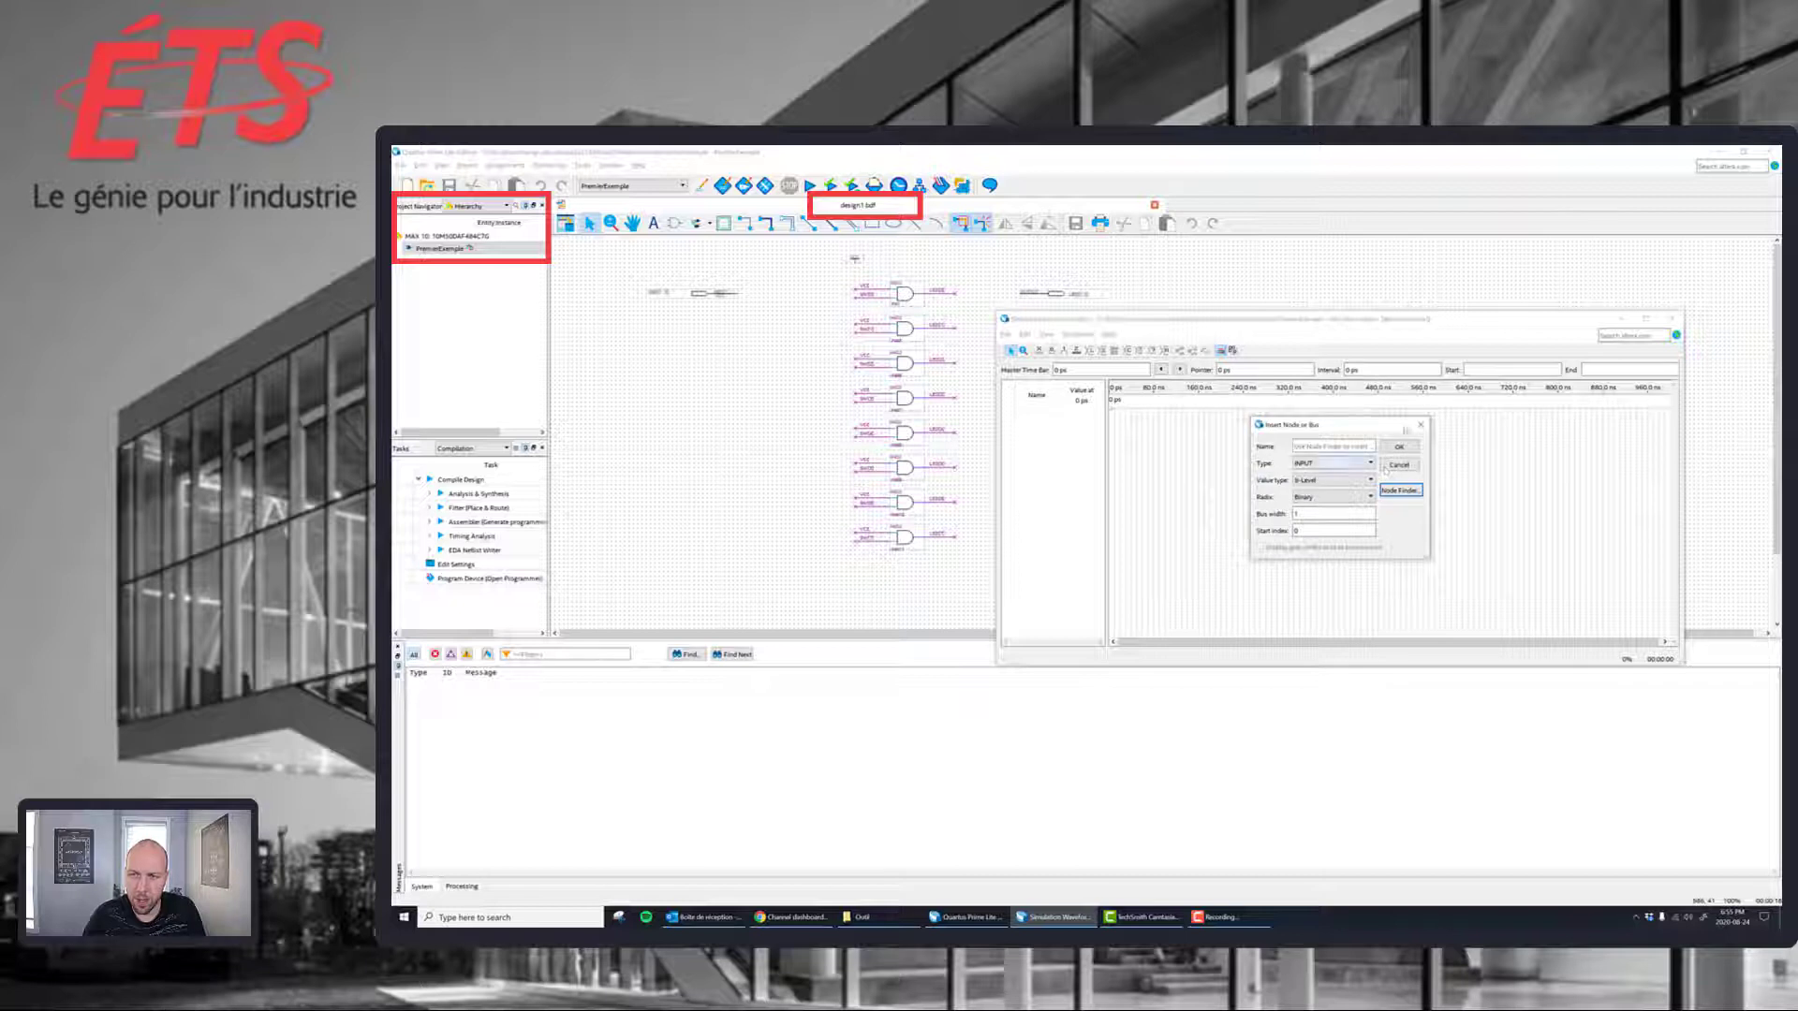
{"action": "left_click", "coordinate": [1420, 425]}
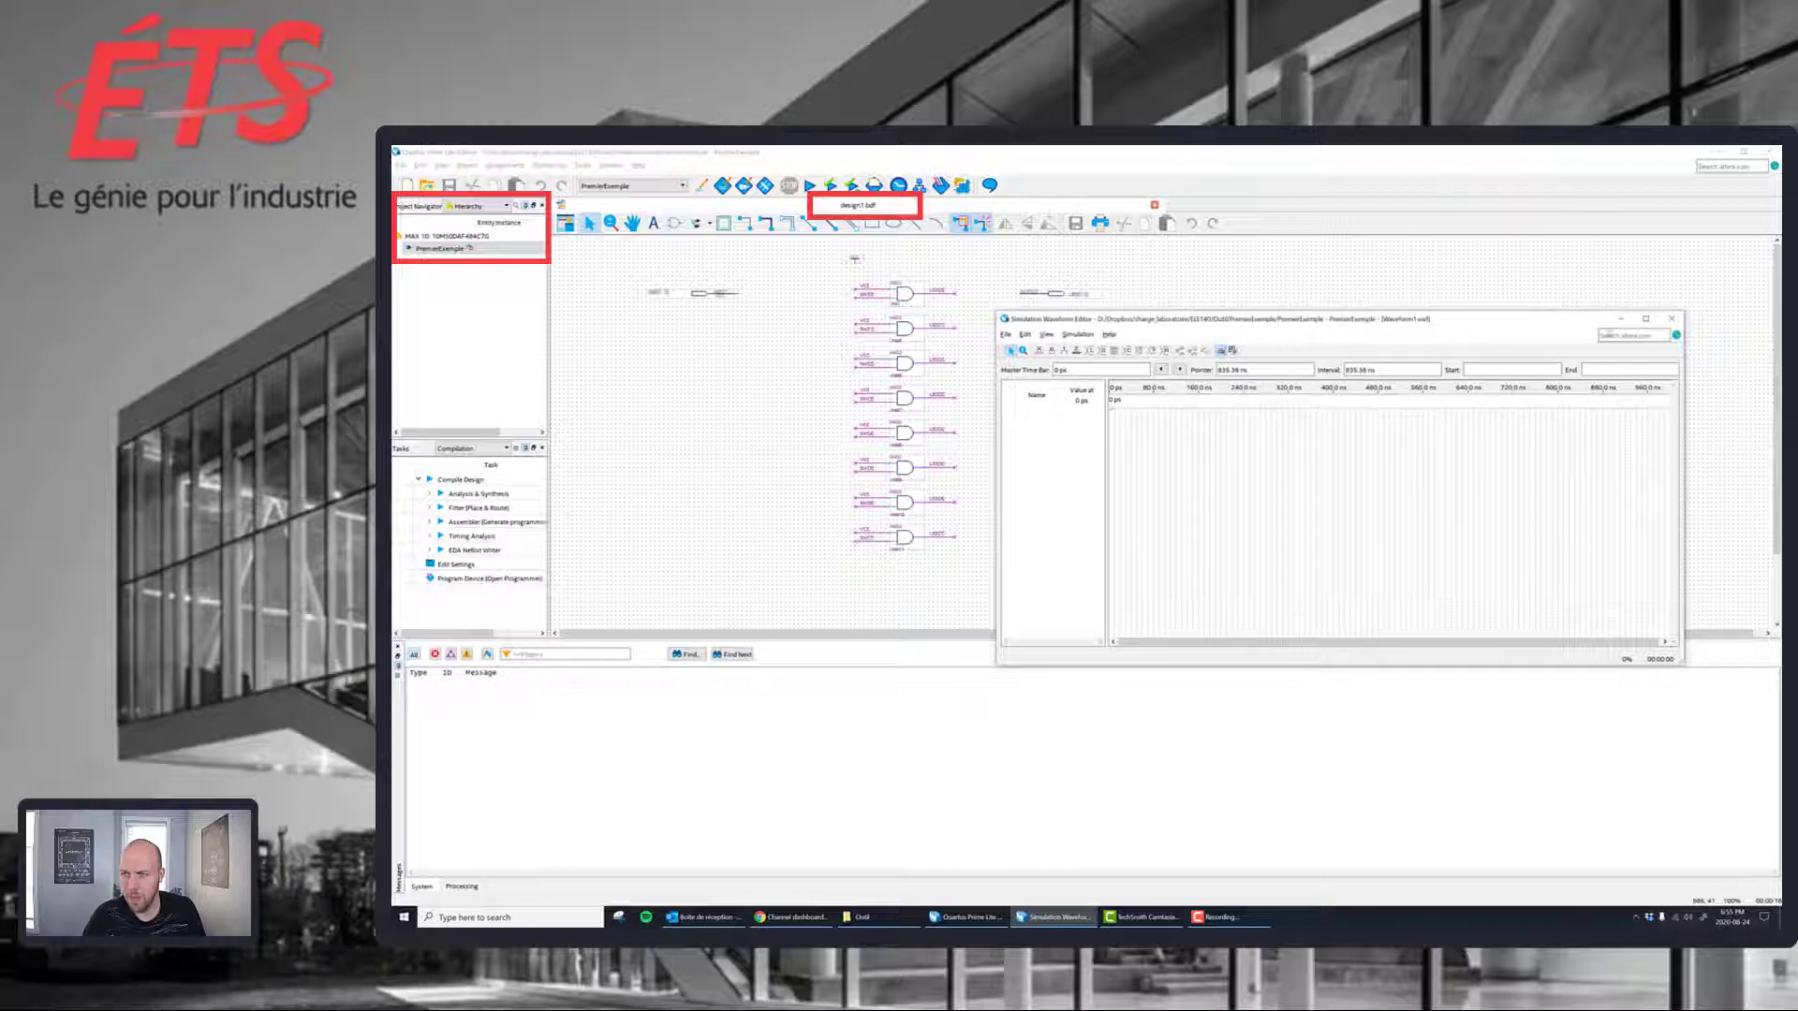
{"action": "left_click", "coordinate": [1670, 319]}
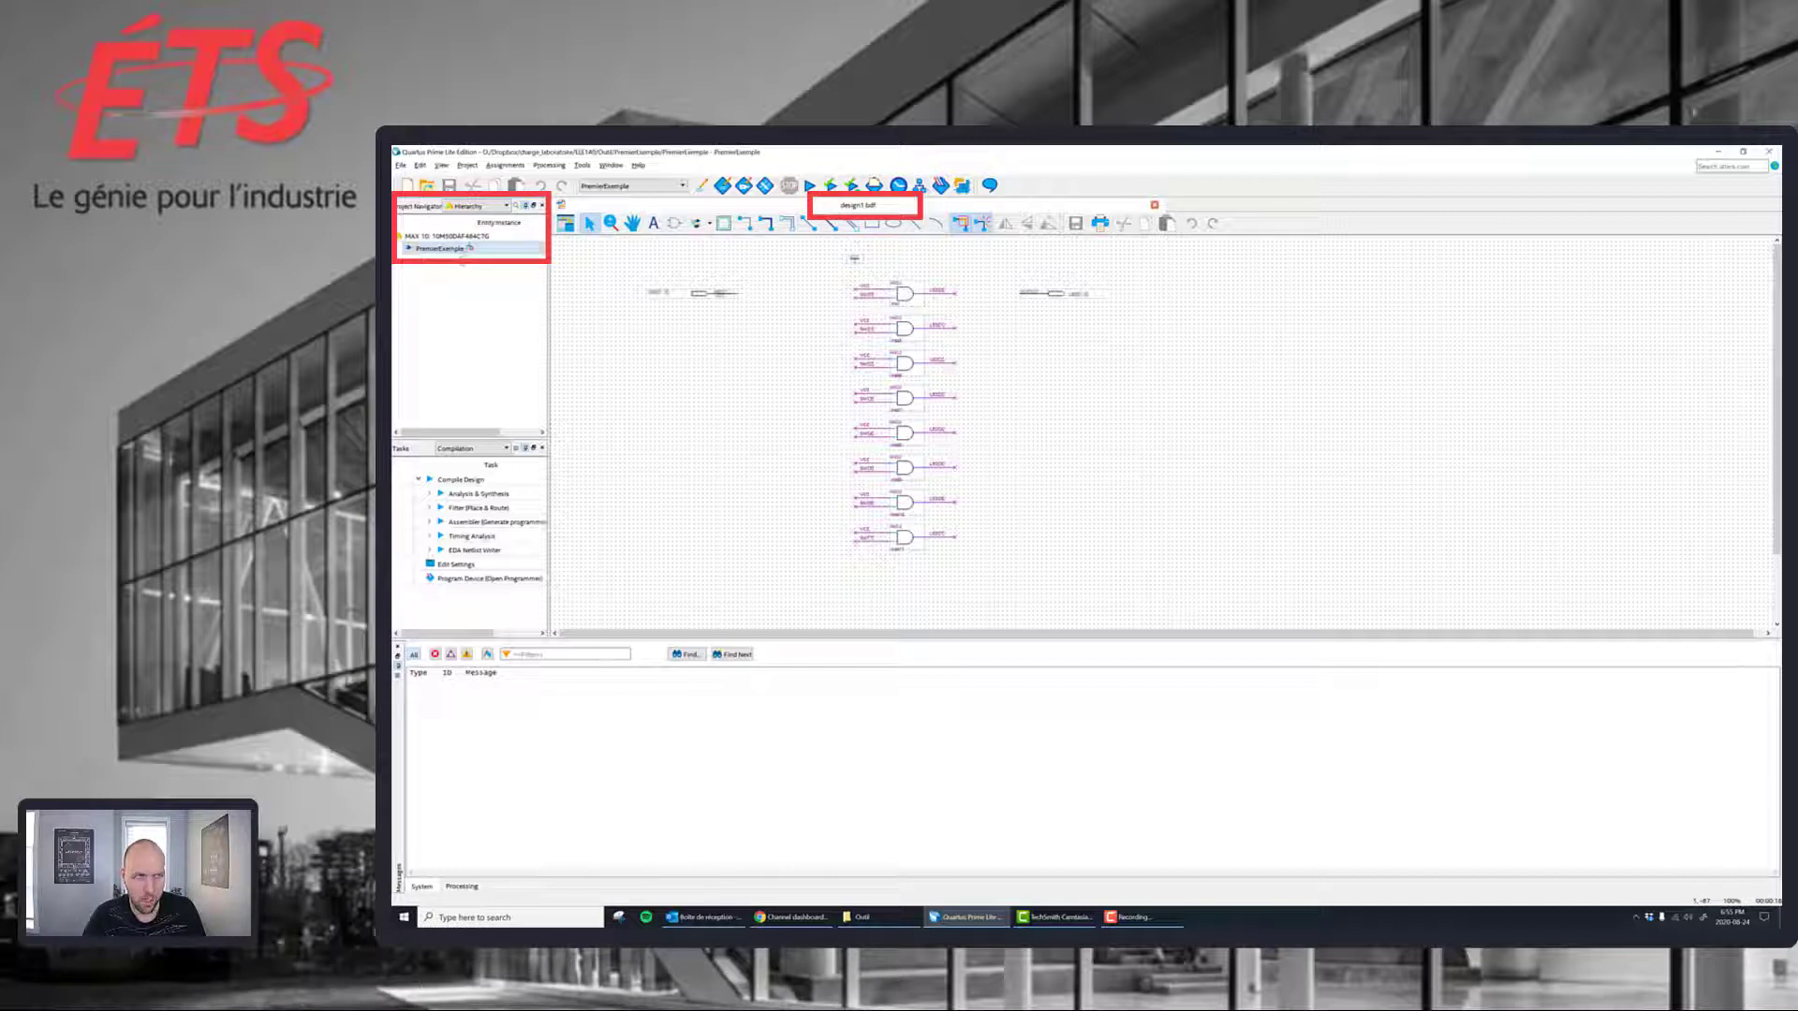
- Show the project's files and set design1.bdf as the top-level entity
{"action": "left_click", "coordinate": [478, 206]}
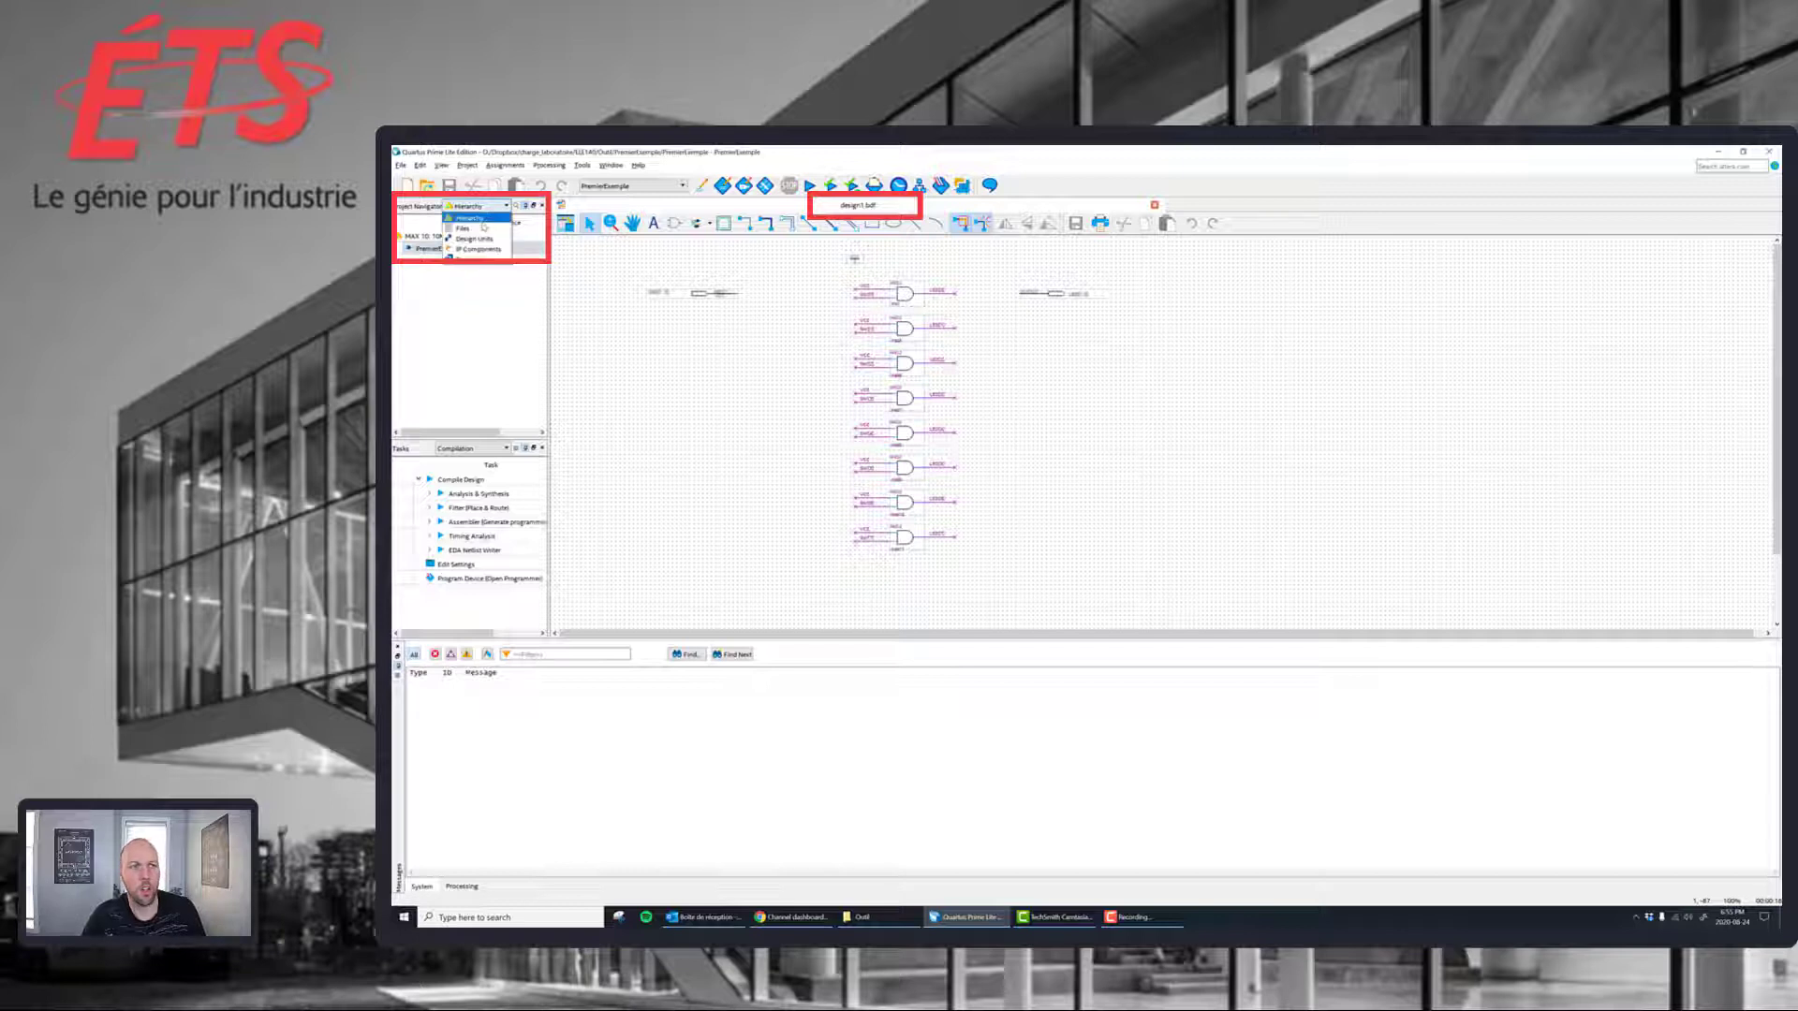
{"action": "left_click", "coordinate": [480, 230]}
{"action": "right_click", "coordinate": [427, 235]}
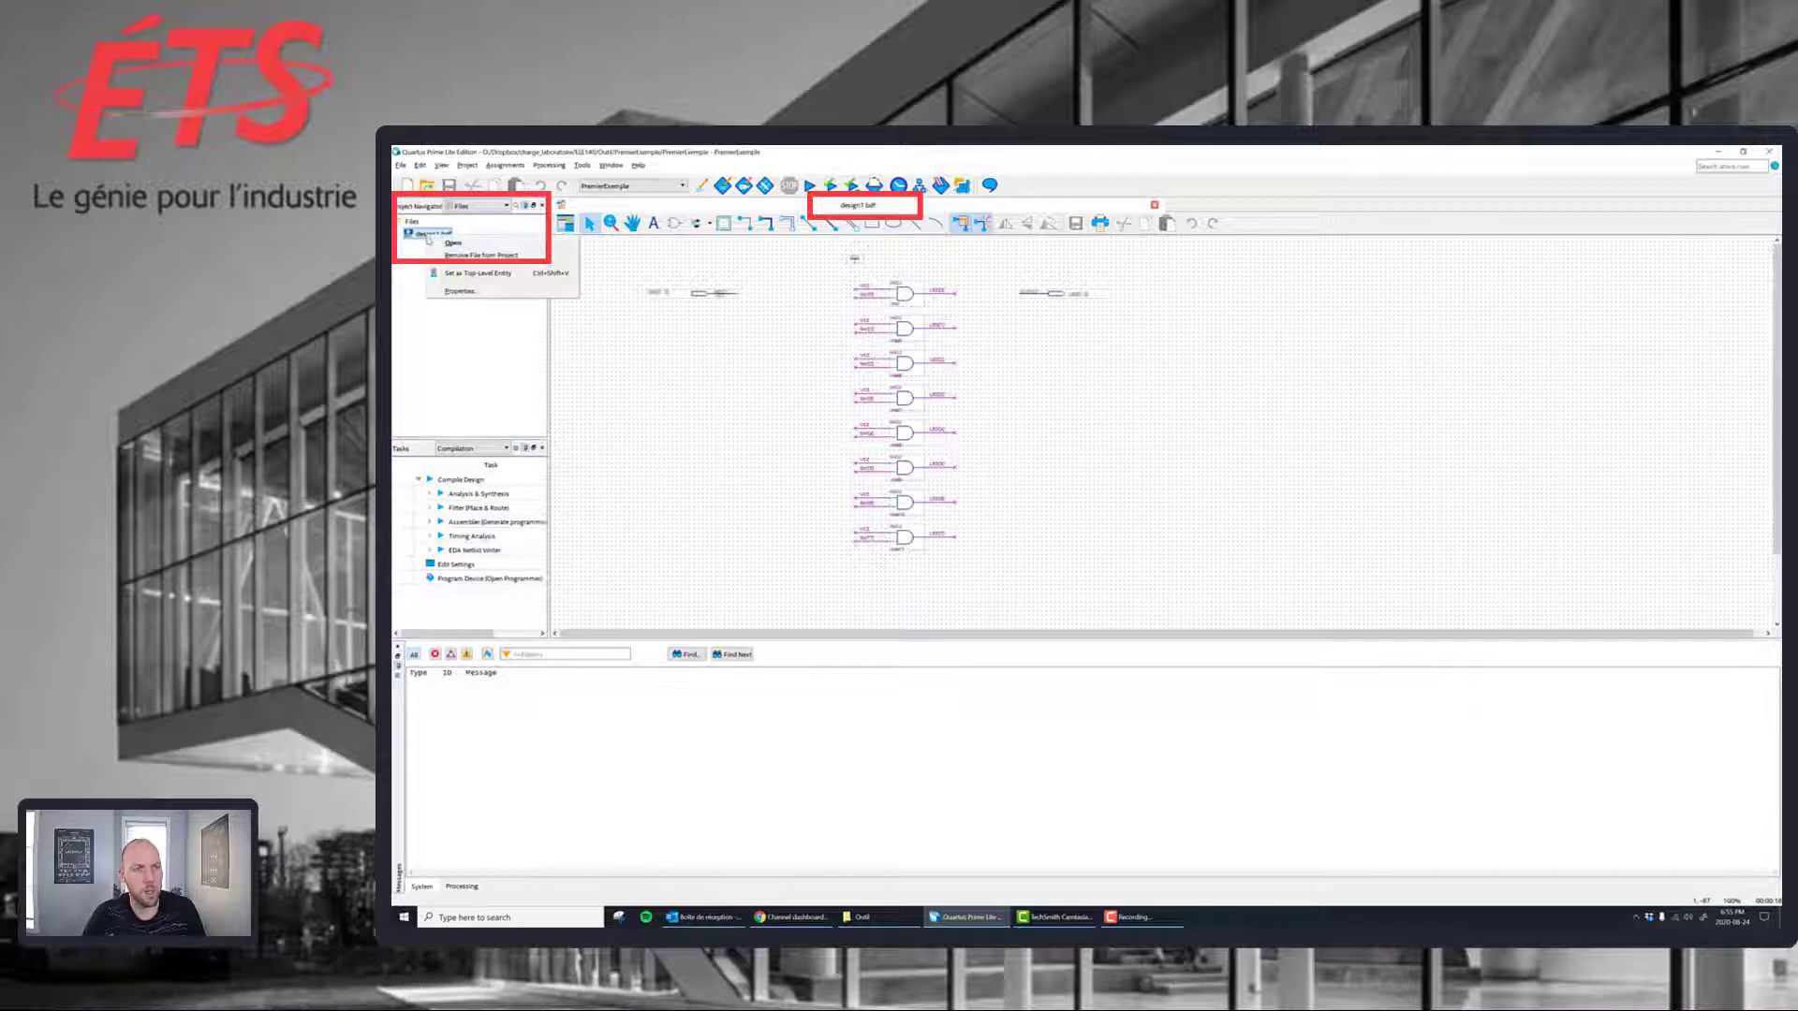
{"action": "left_click", "coordinate": [424, 234]}
{"action": "right_click", "coordinate": [422, 235]}
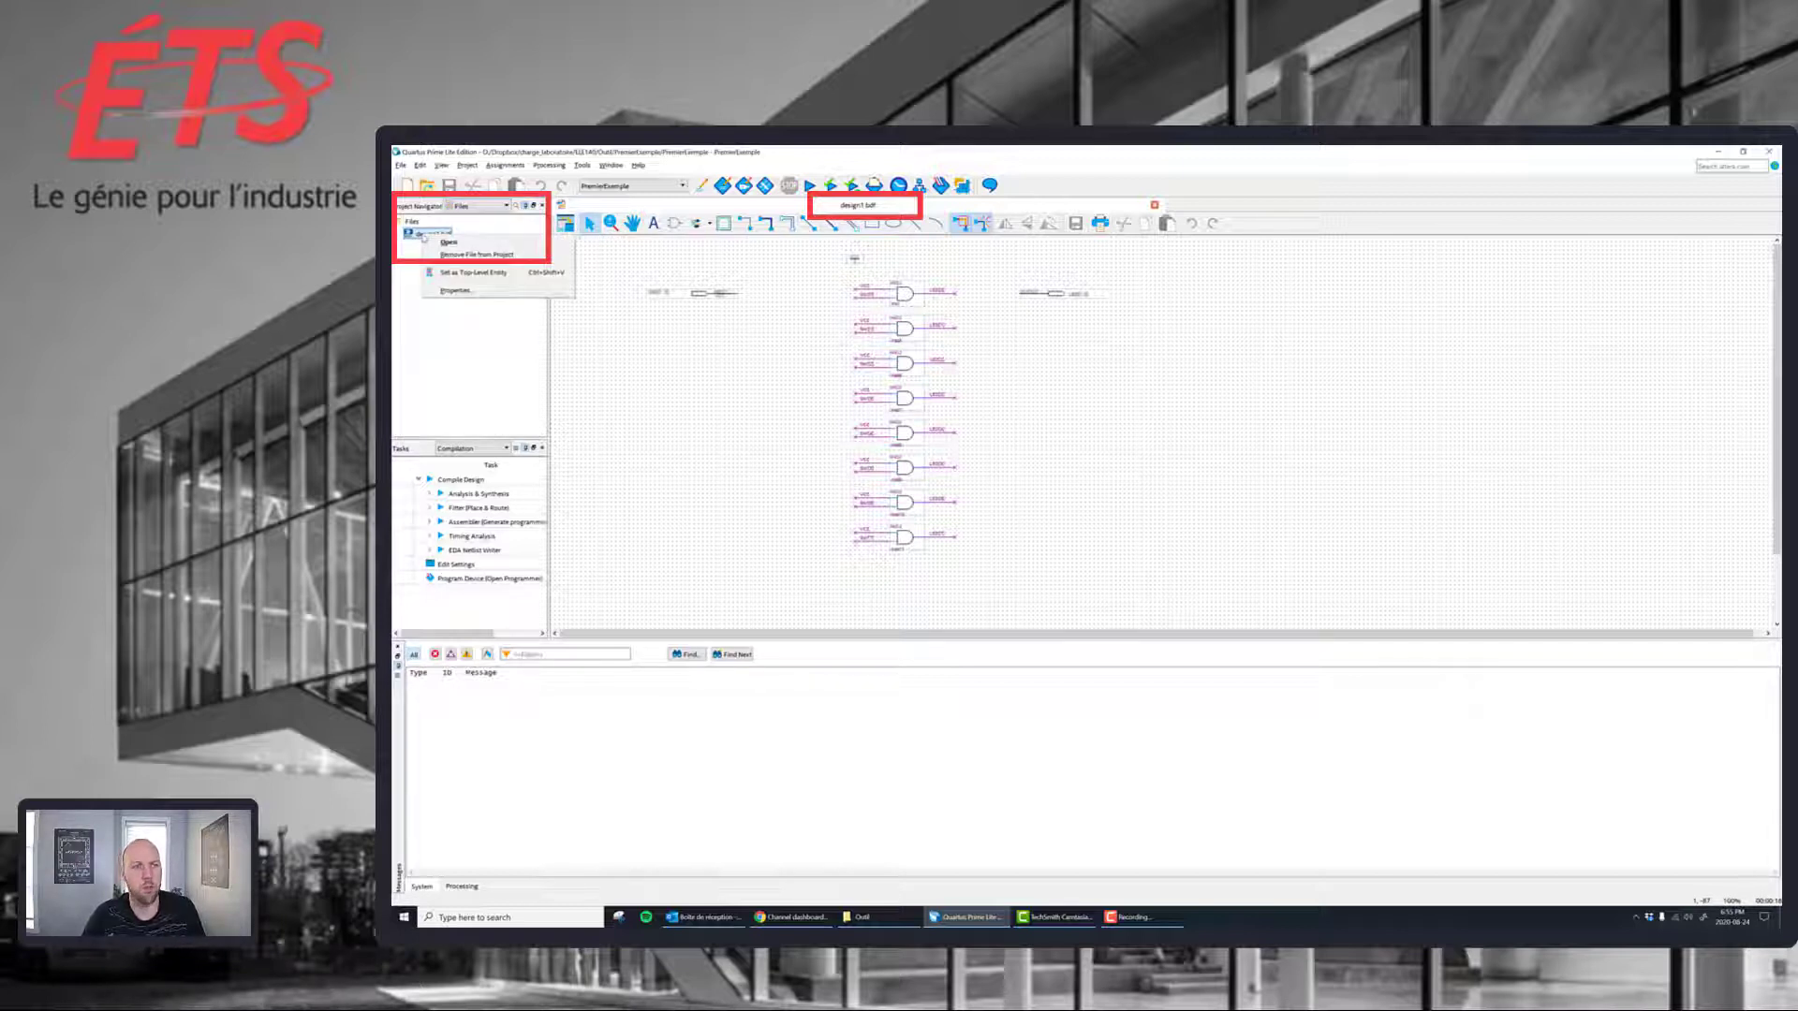
{"action": "left_click", "coordinate": [469, 272]}
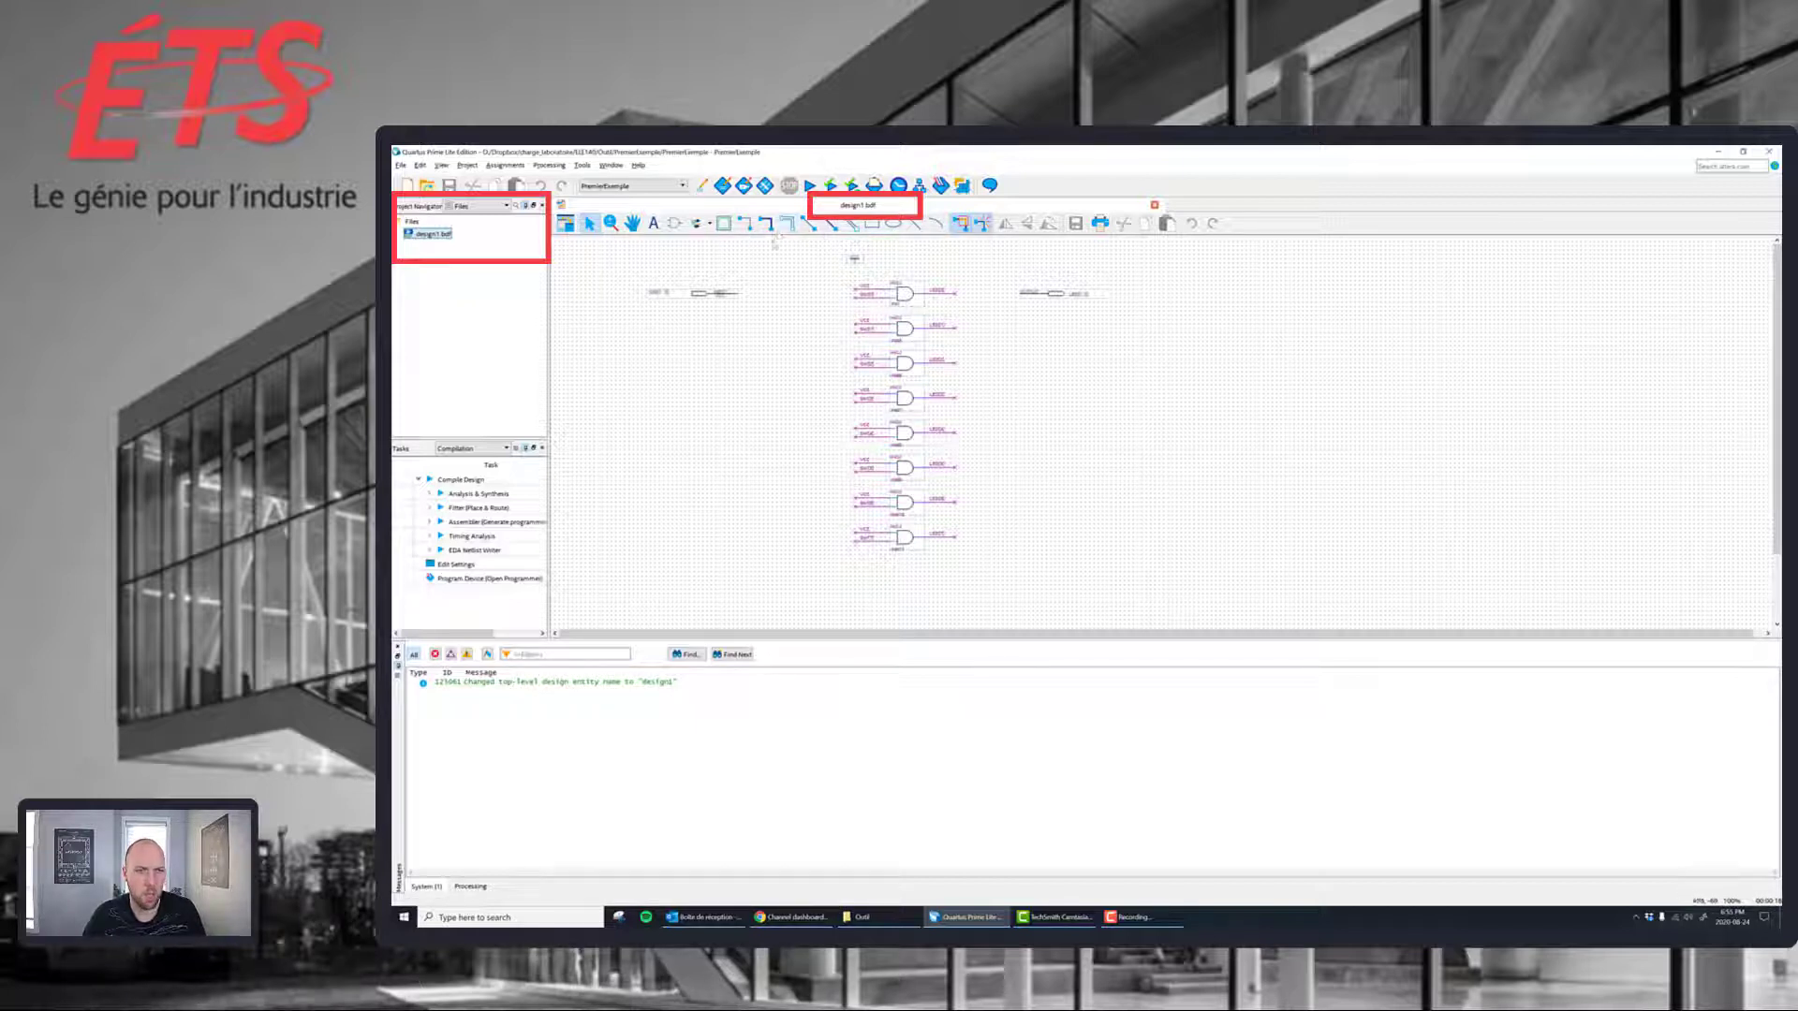
{"action": "right_click", "coordinate": [449, 234]}
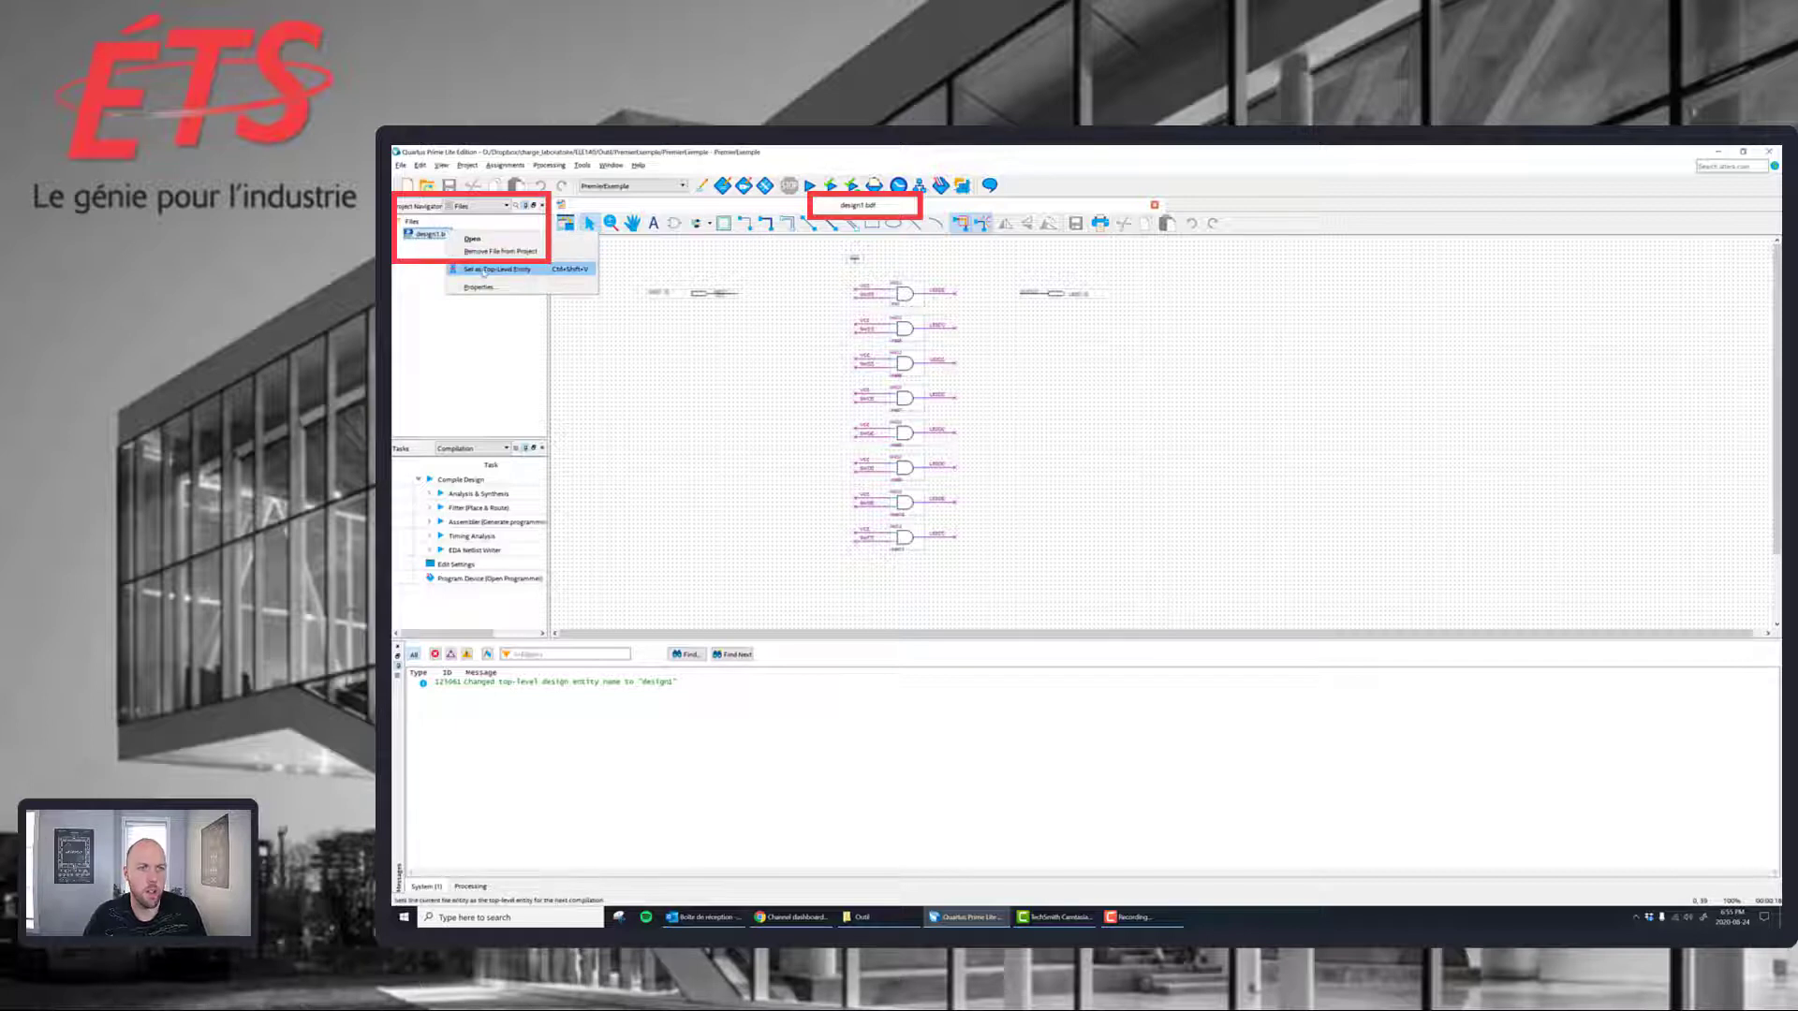
{"action": "left_click", "coordinate": [484, 270]}
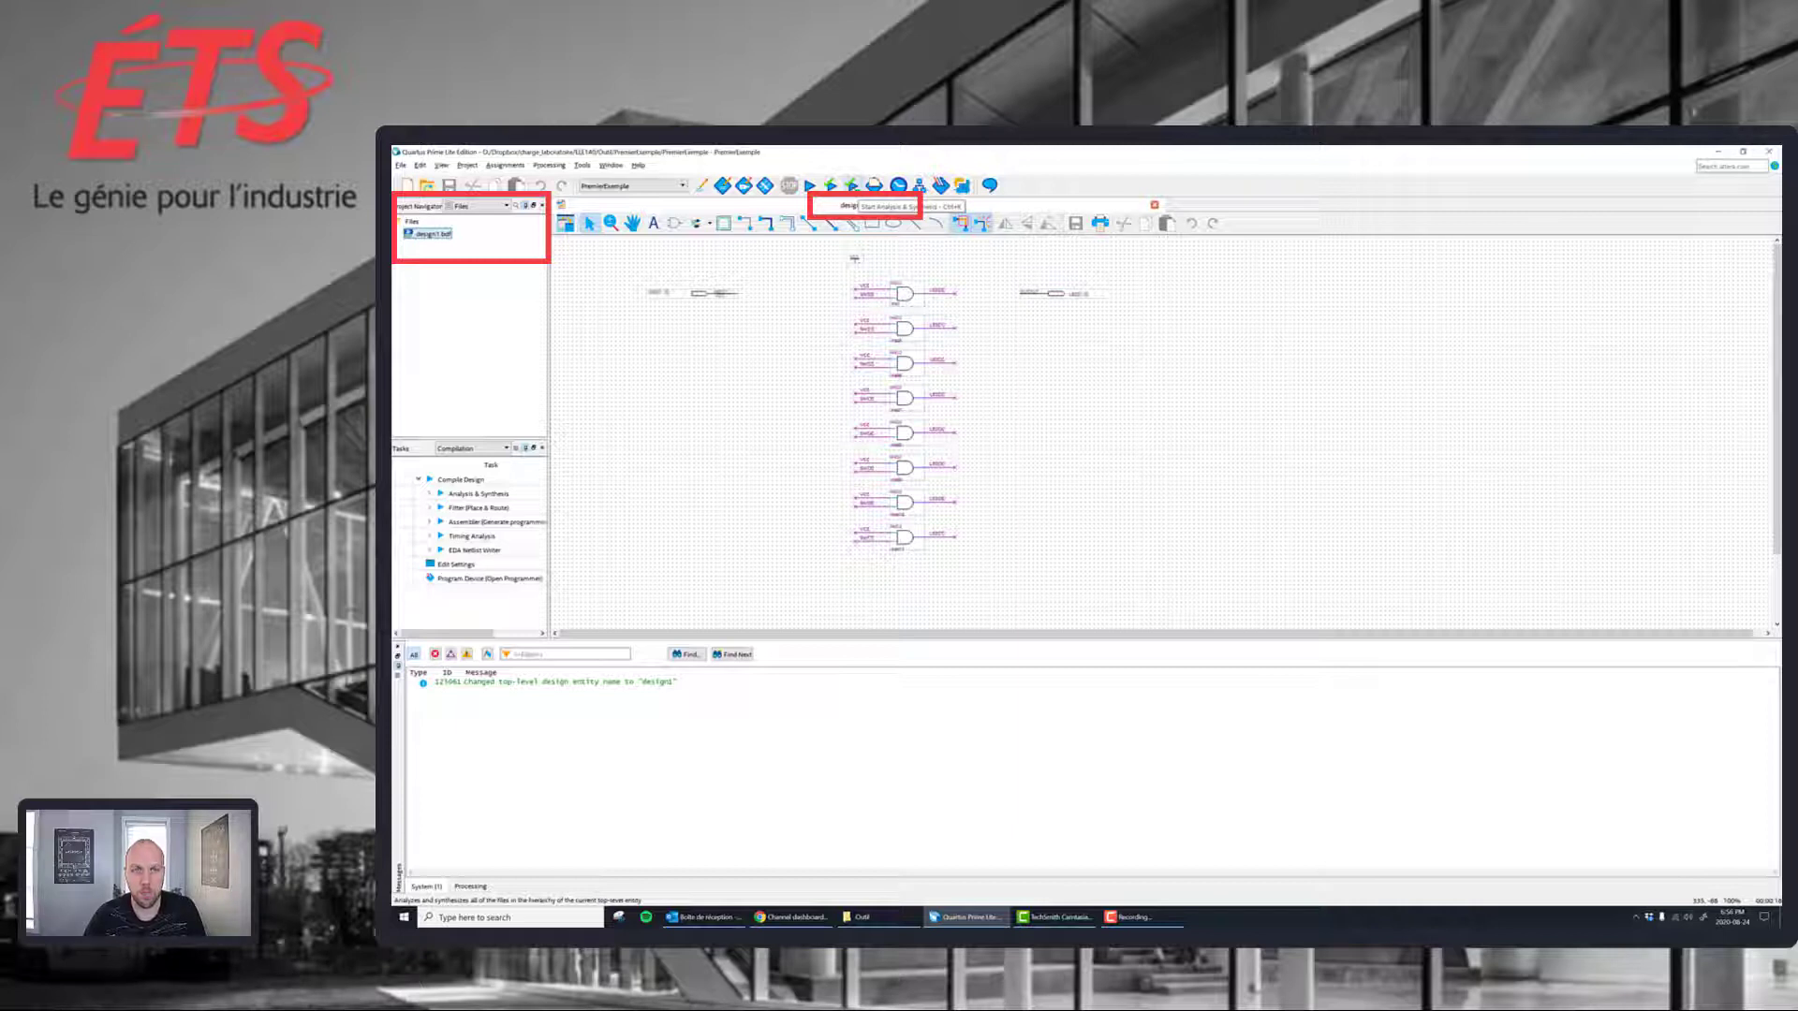
- Run Analysis & Synthesis on the project and close the compilation report
{"action": "left_click", "coordinate": [851, 186]}
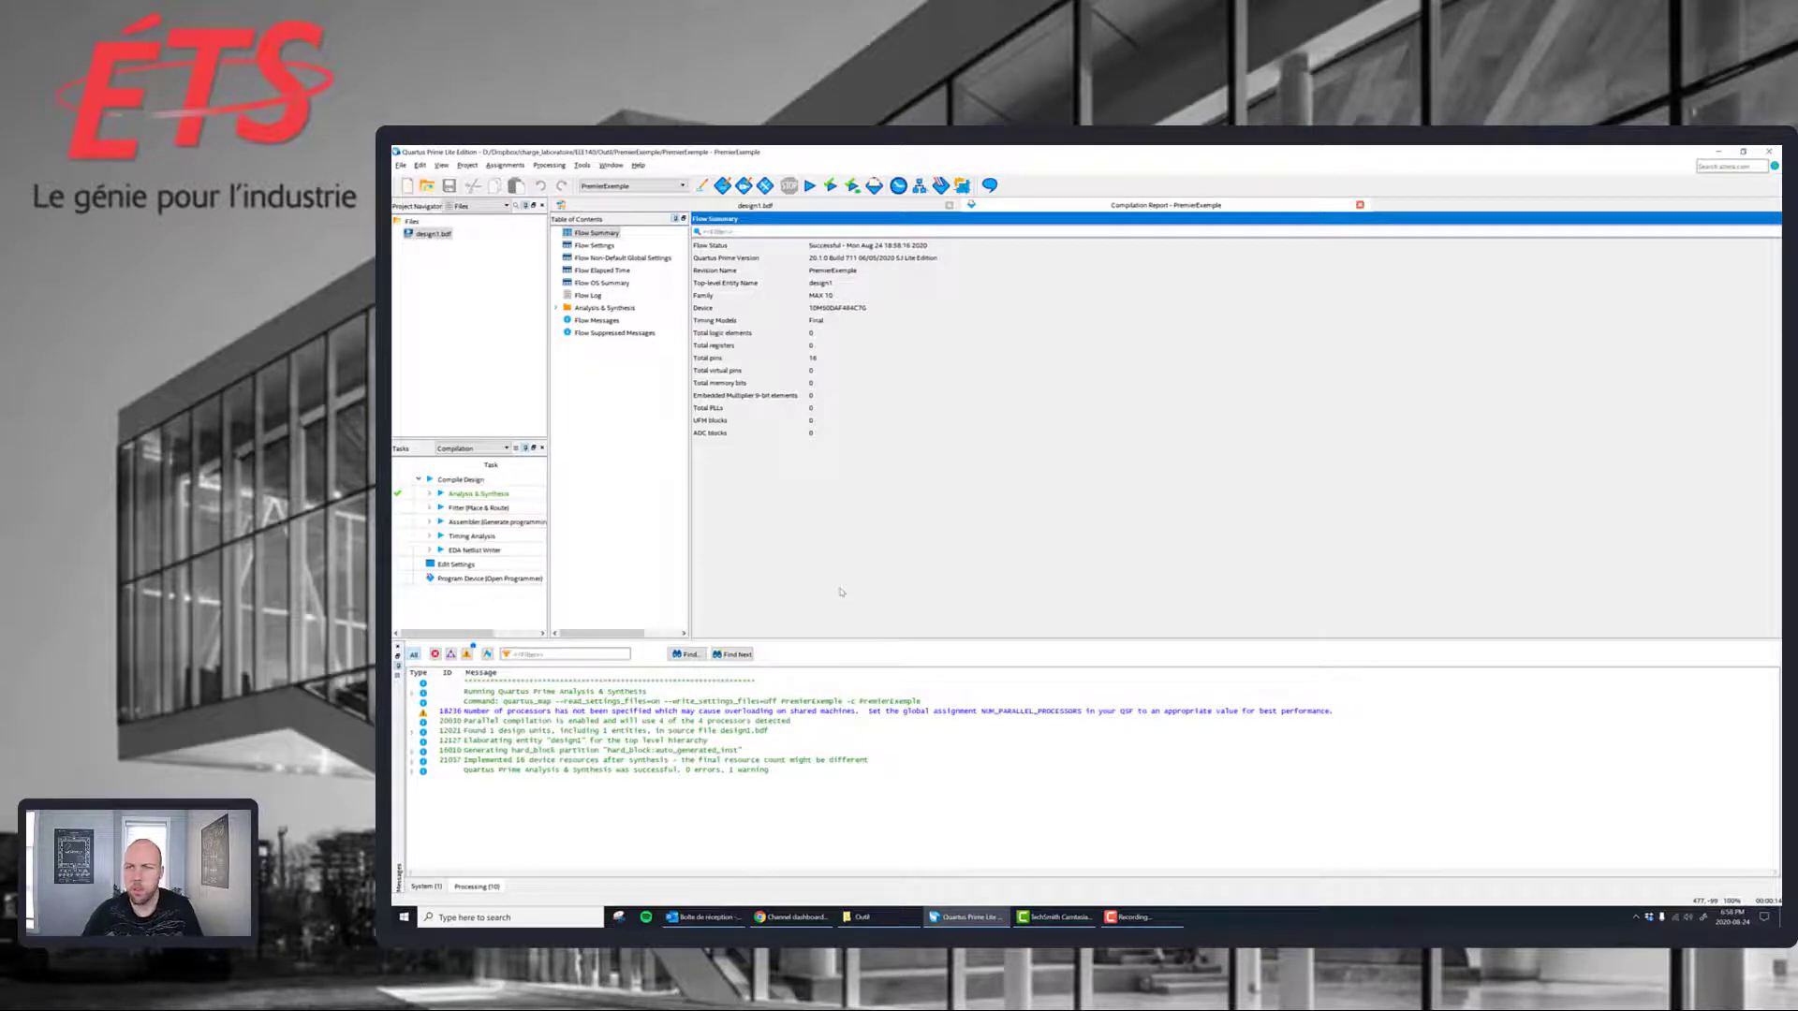
{"action": "left_click", "coordinate": [1361, 205]}
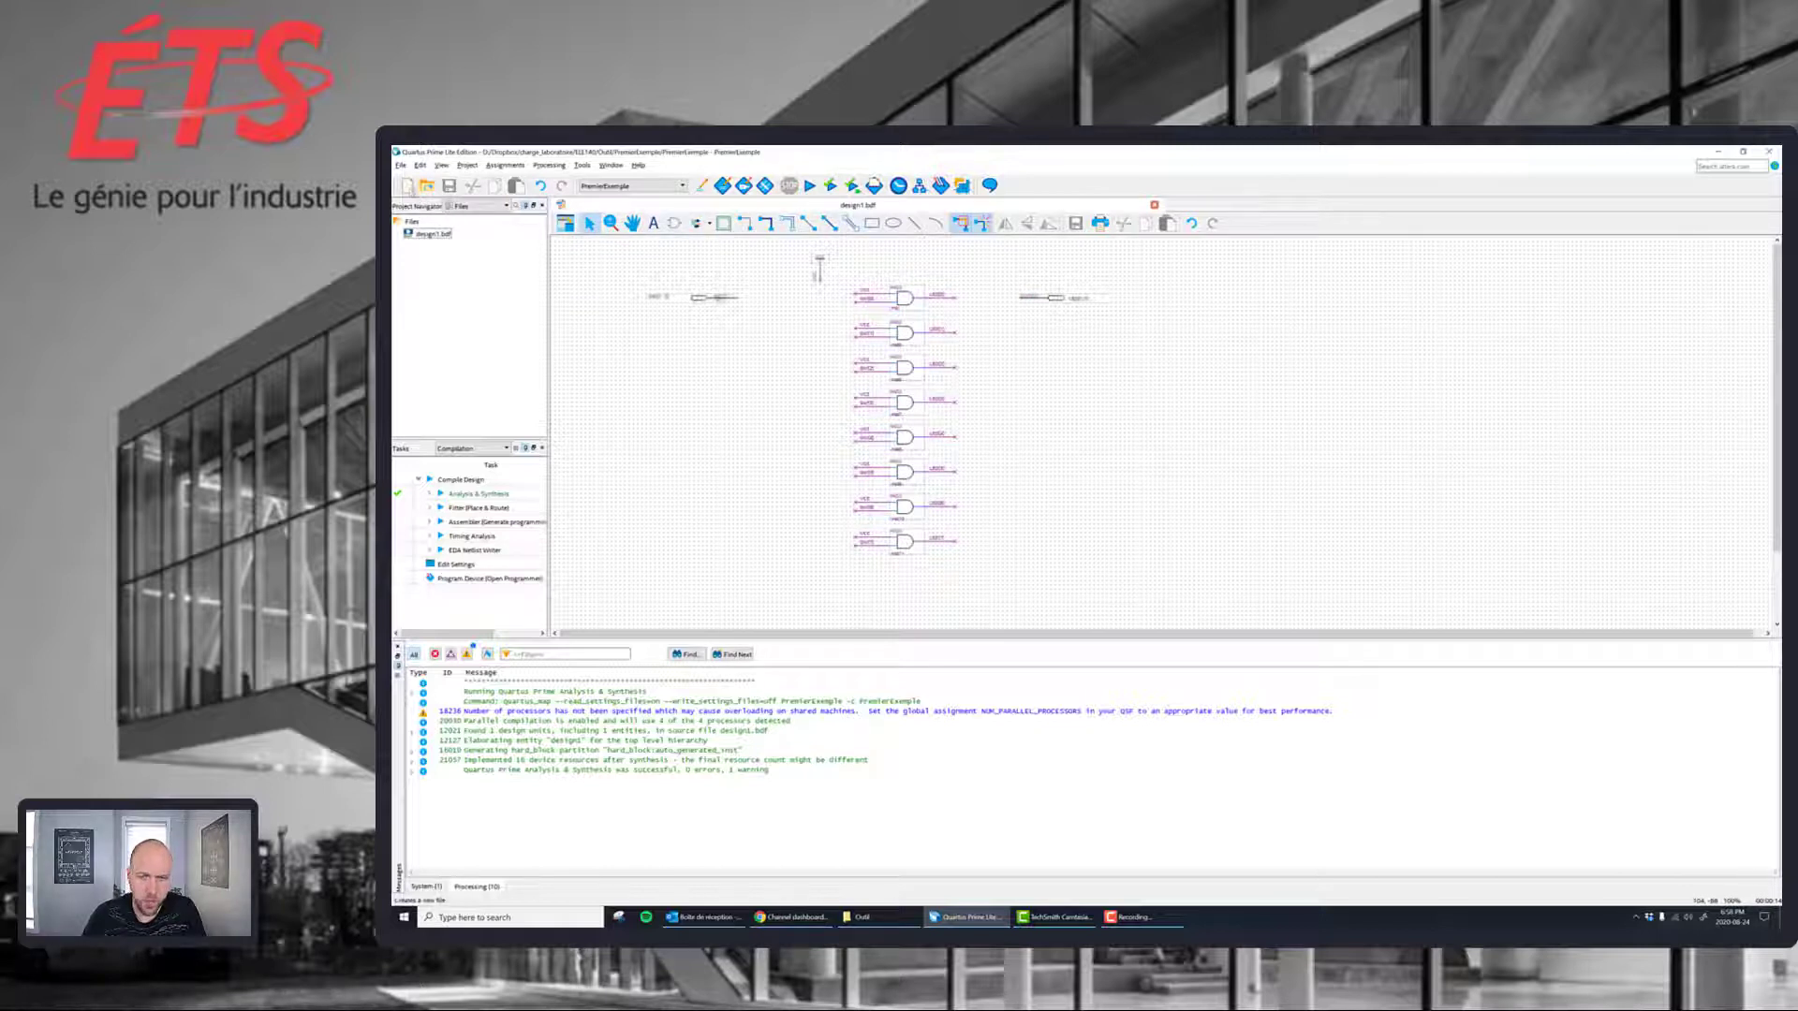
- Create a new University Program VWF file for simulating the design
{"action": "left_click", "coordinate": [408, 186]}
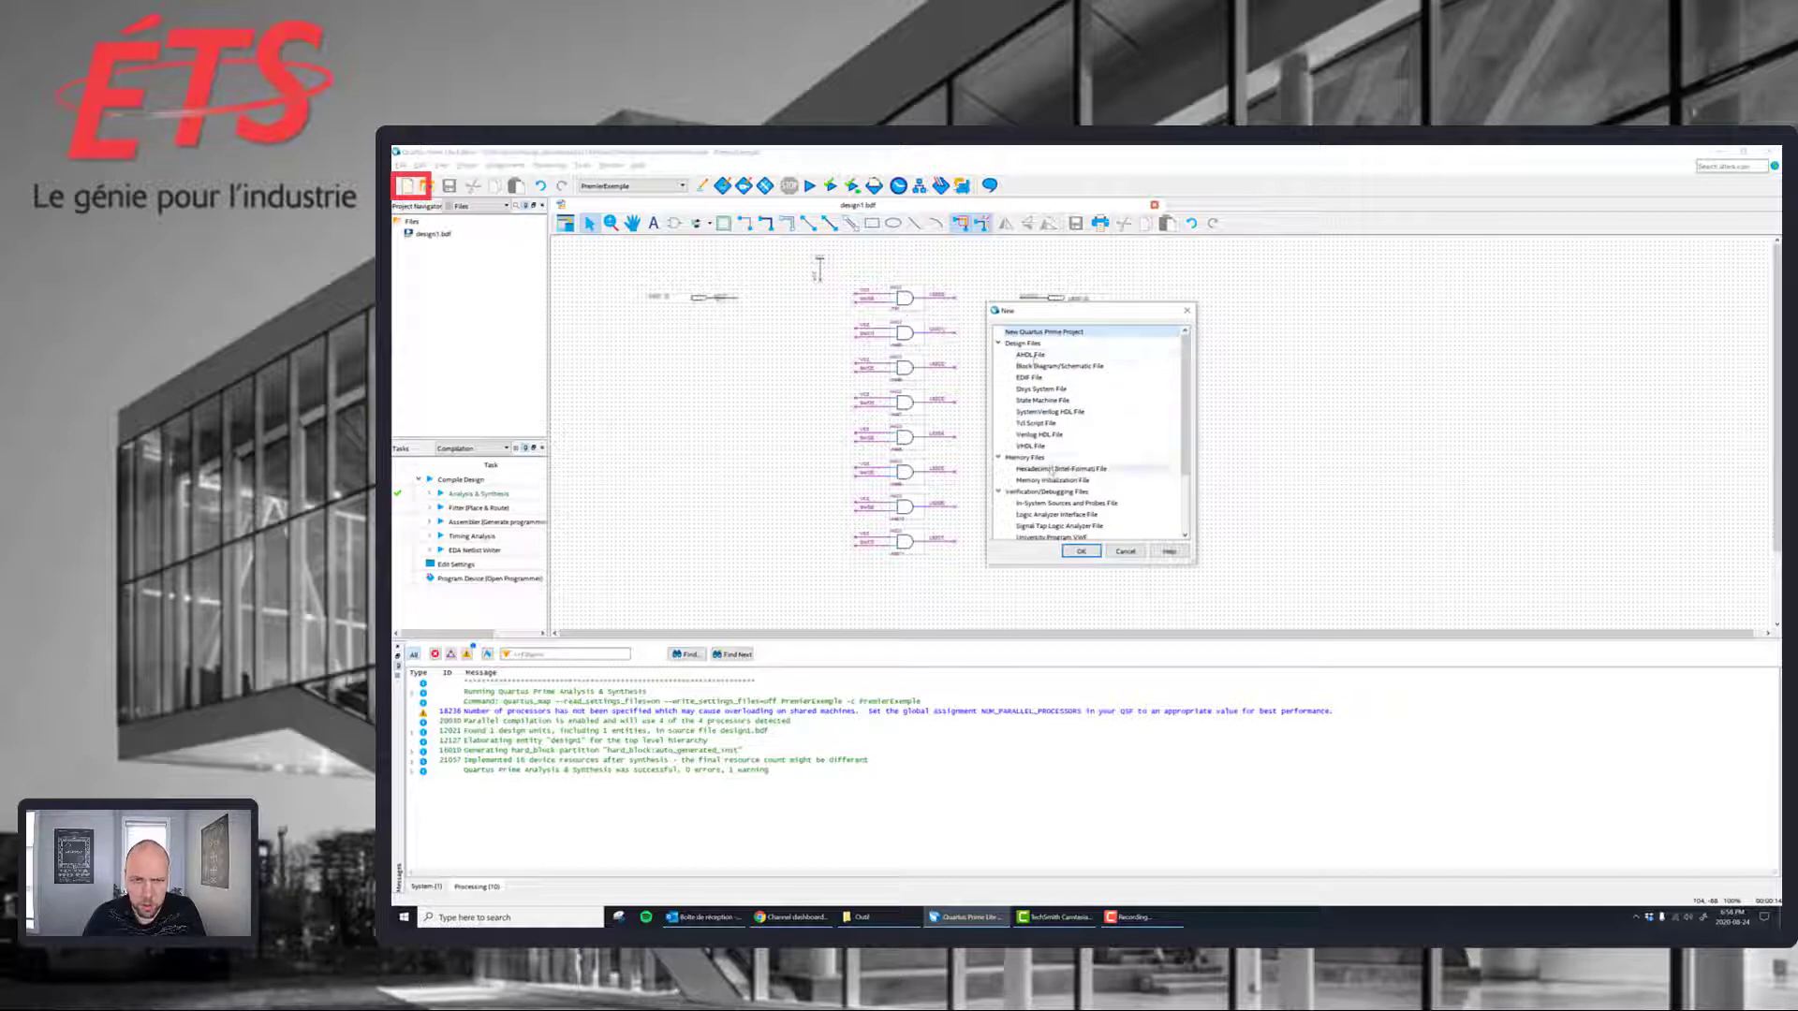
{"action": "scroll", "coordinate": [1052, 470], "scroll_direction": "down", "scroll_amount": 1}
{"action": "left_click", "coordinate": [1055, 504]}
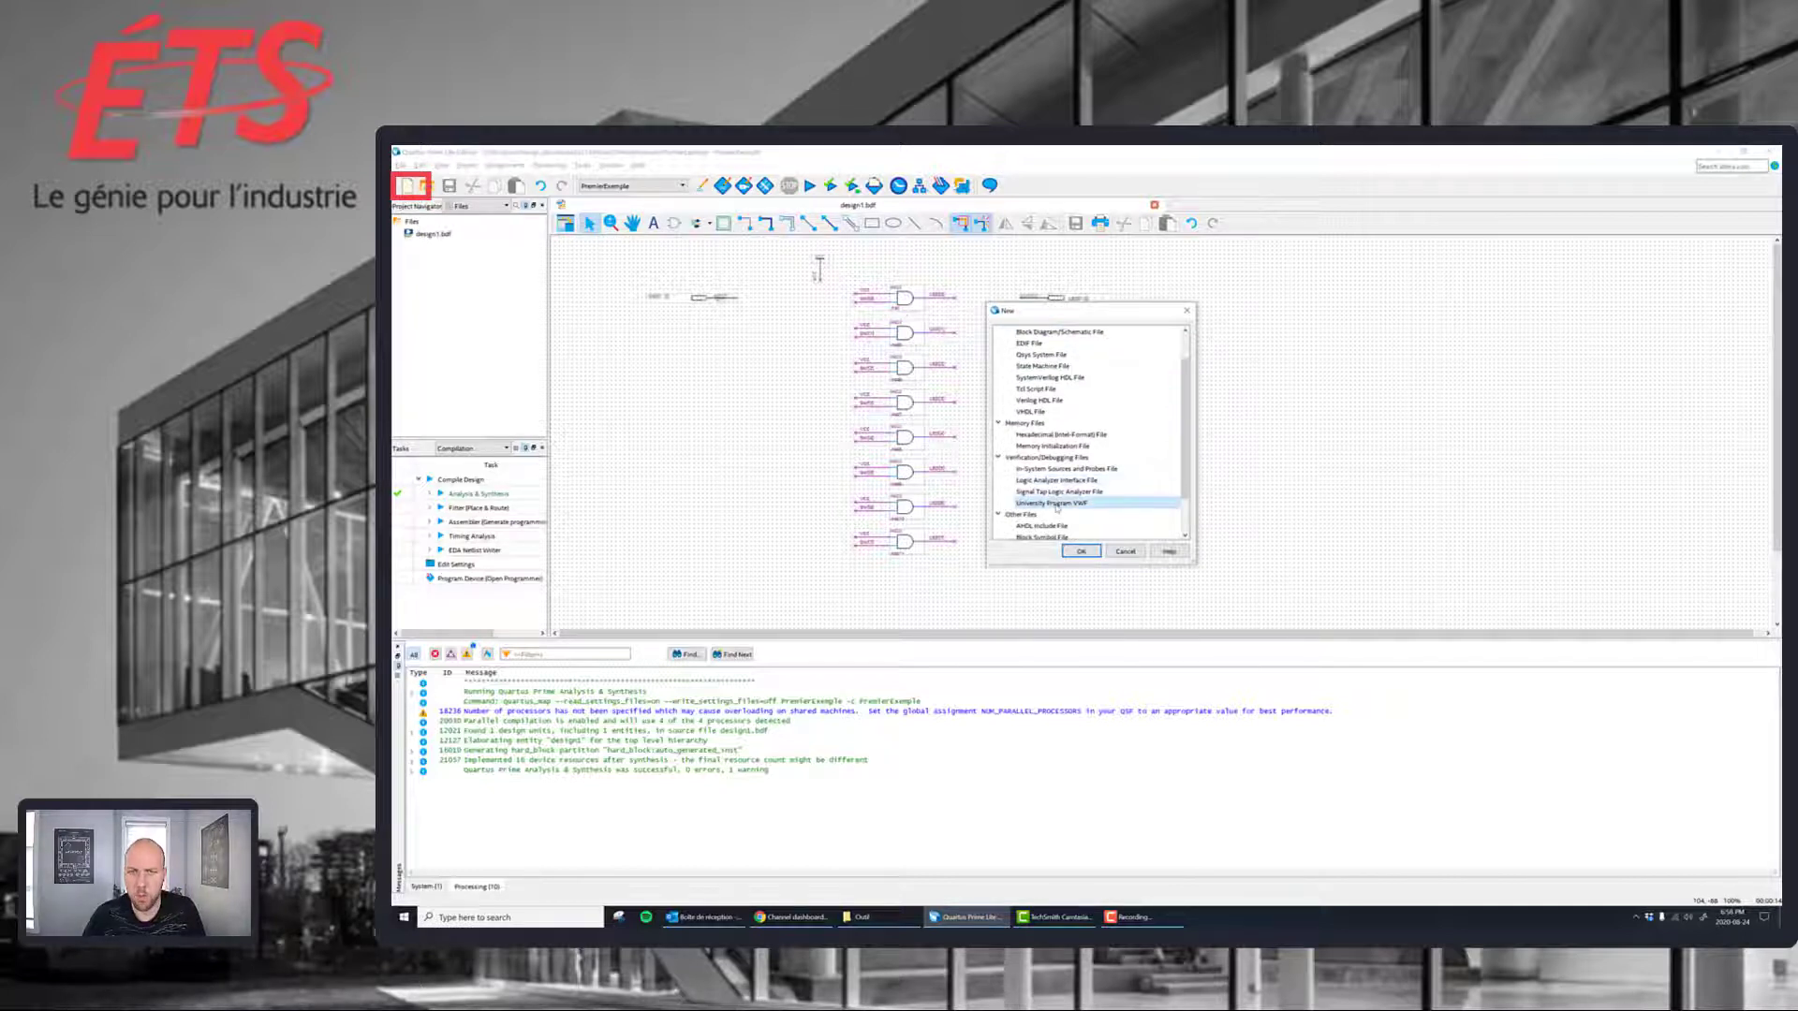
{"action": "scroll", "coordinate": [1055, 440], "scroll_direction": "down", "scroll_amount": 1}
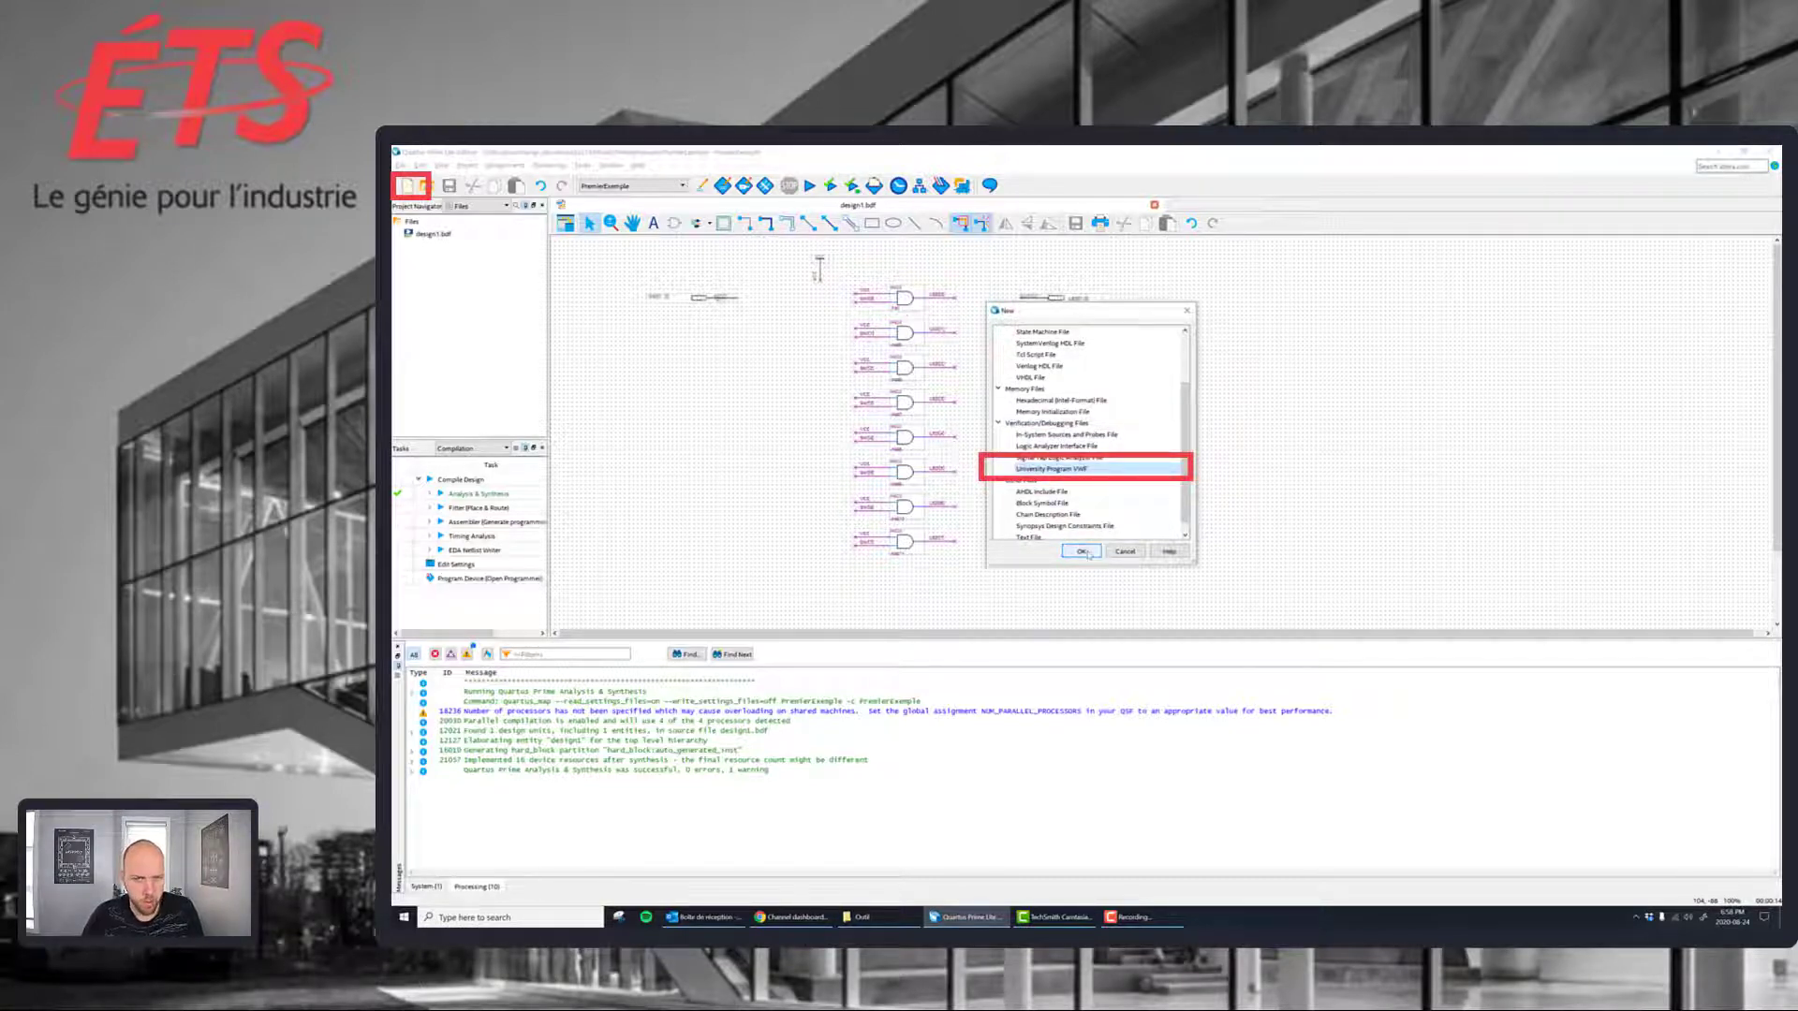
{"action": "left_click", "coordinate": [1084, 551]}
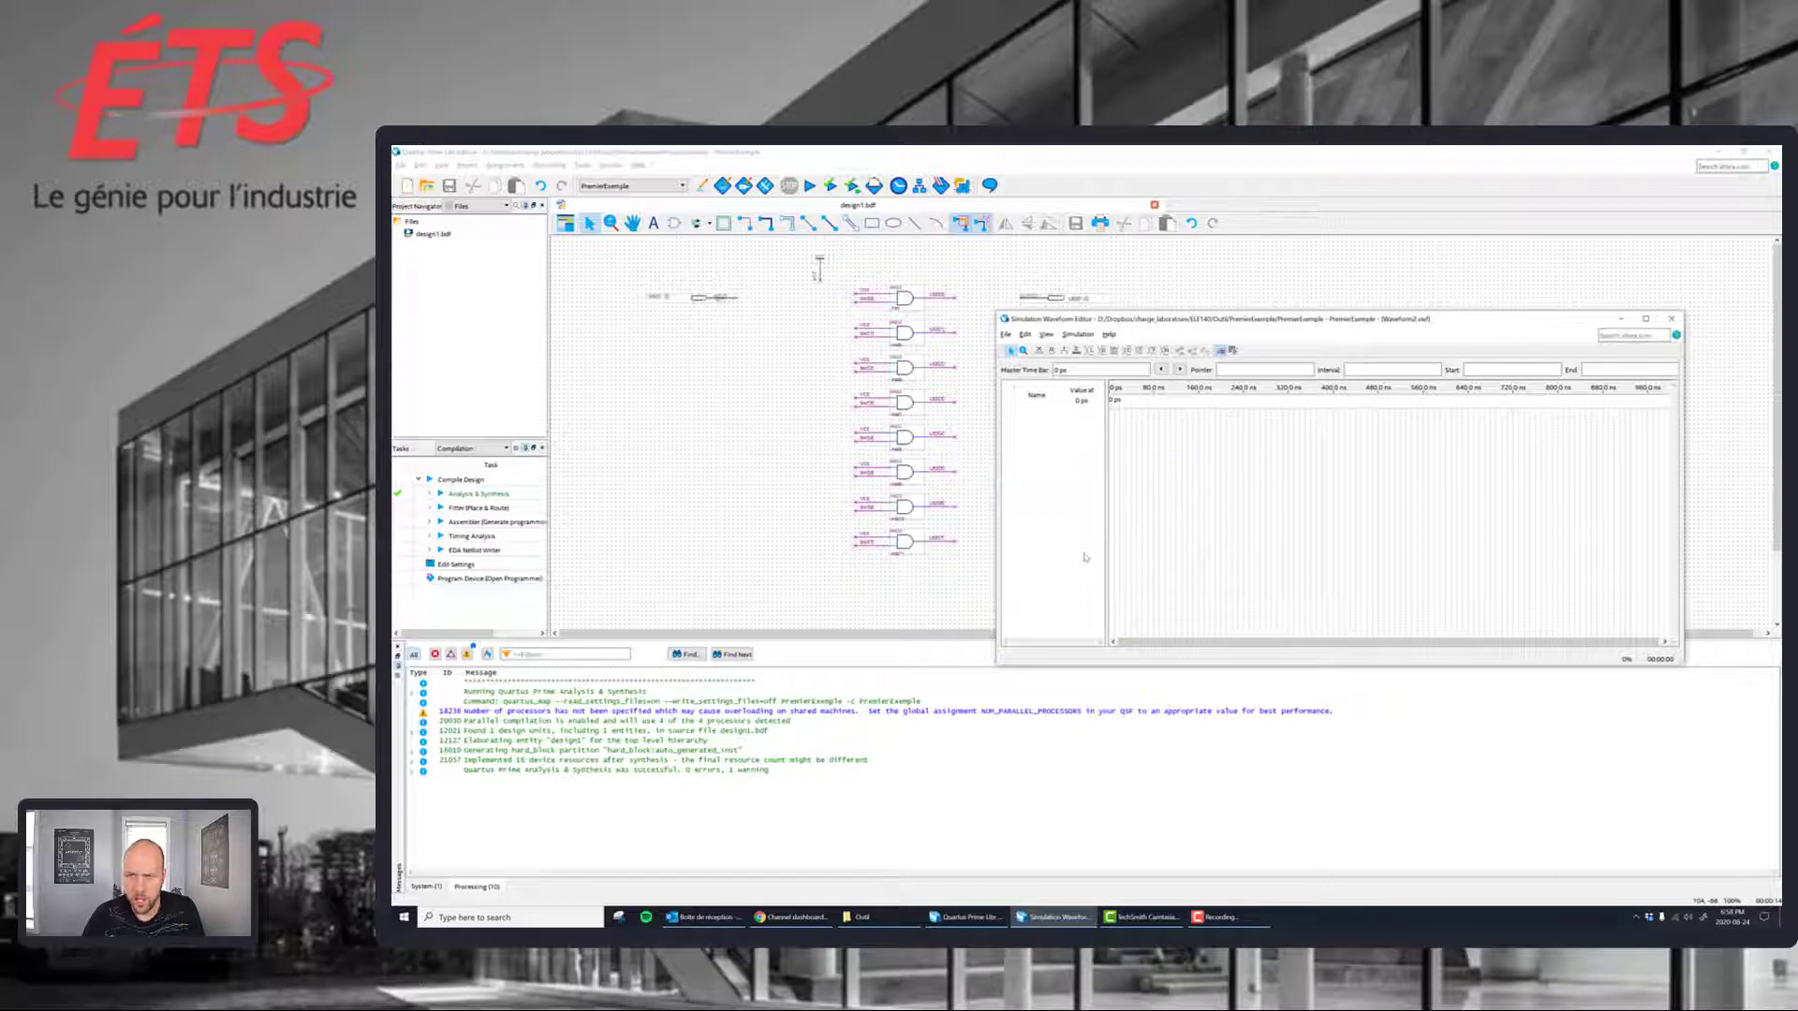
- Insert all of the design's pins into the waveform by listing them in the Node Finder and copying every node found
{"action": "right_click", "coordinate": [1070, 472]}
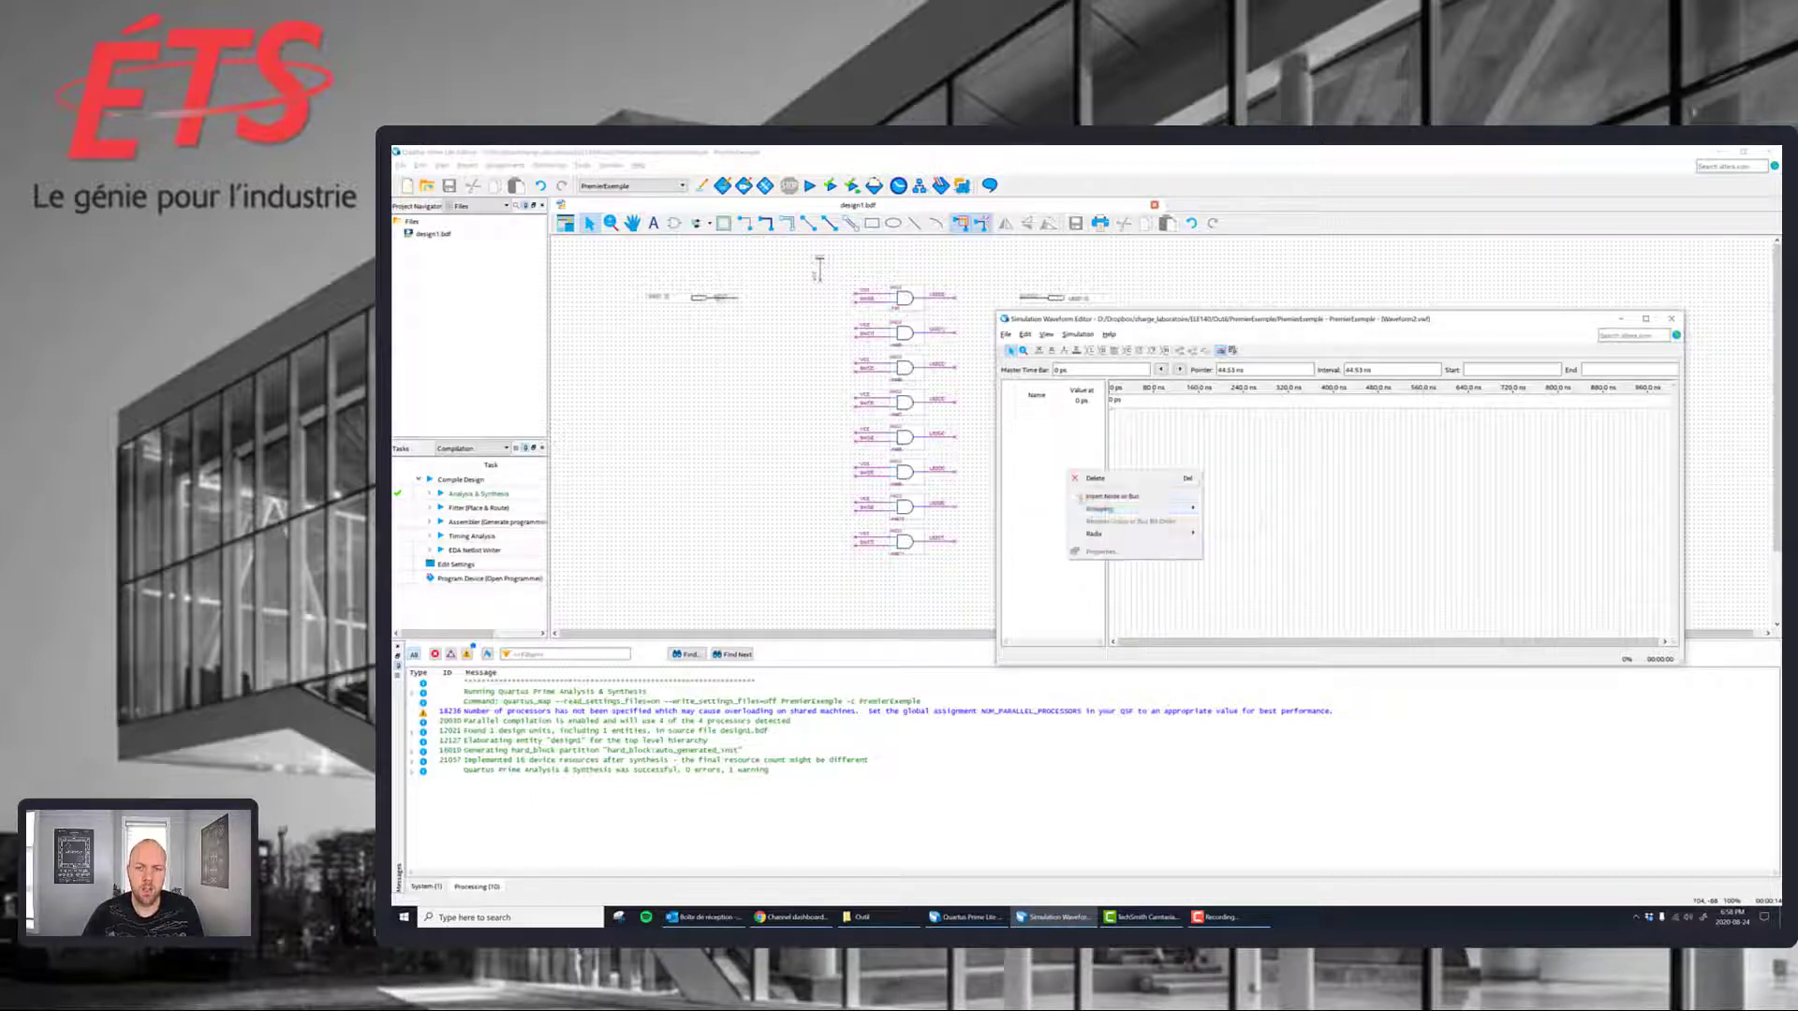
{"action": "left_click", "coordinate": [1105, 497]}
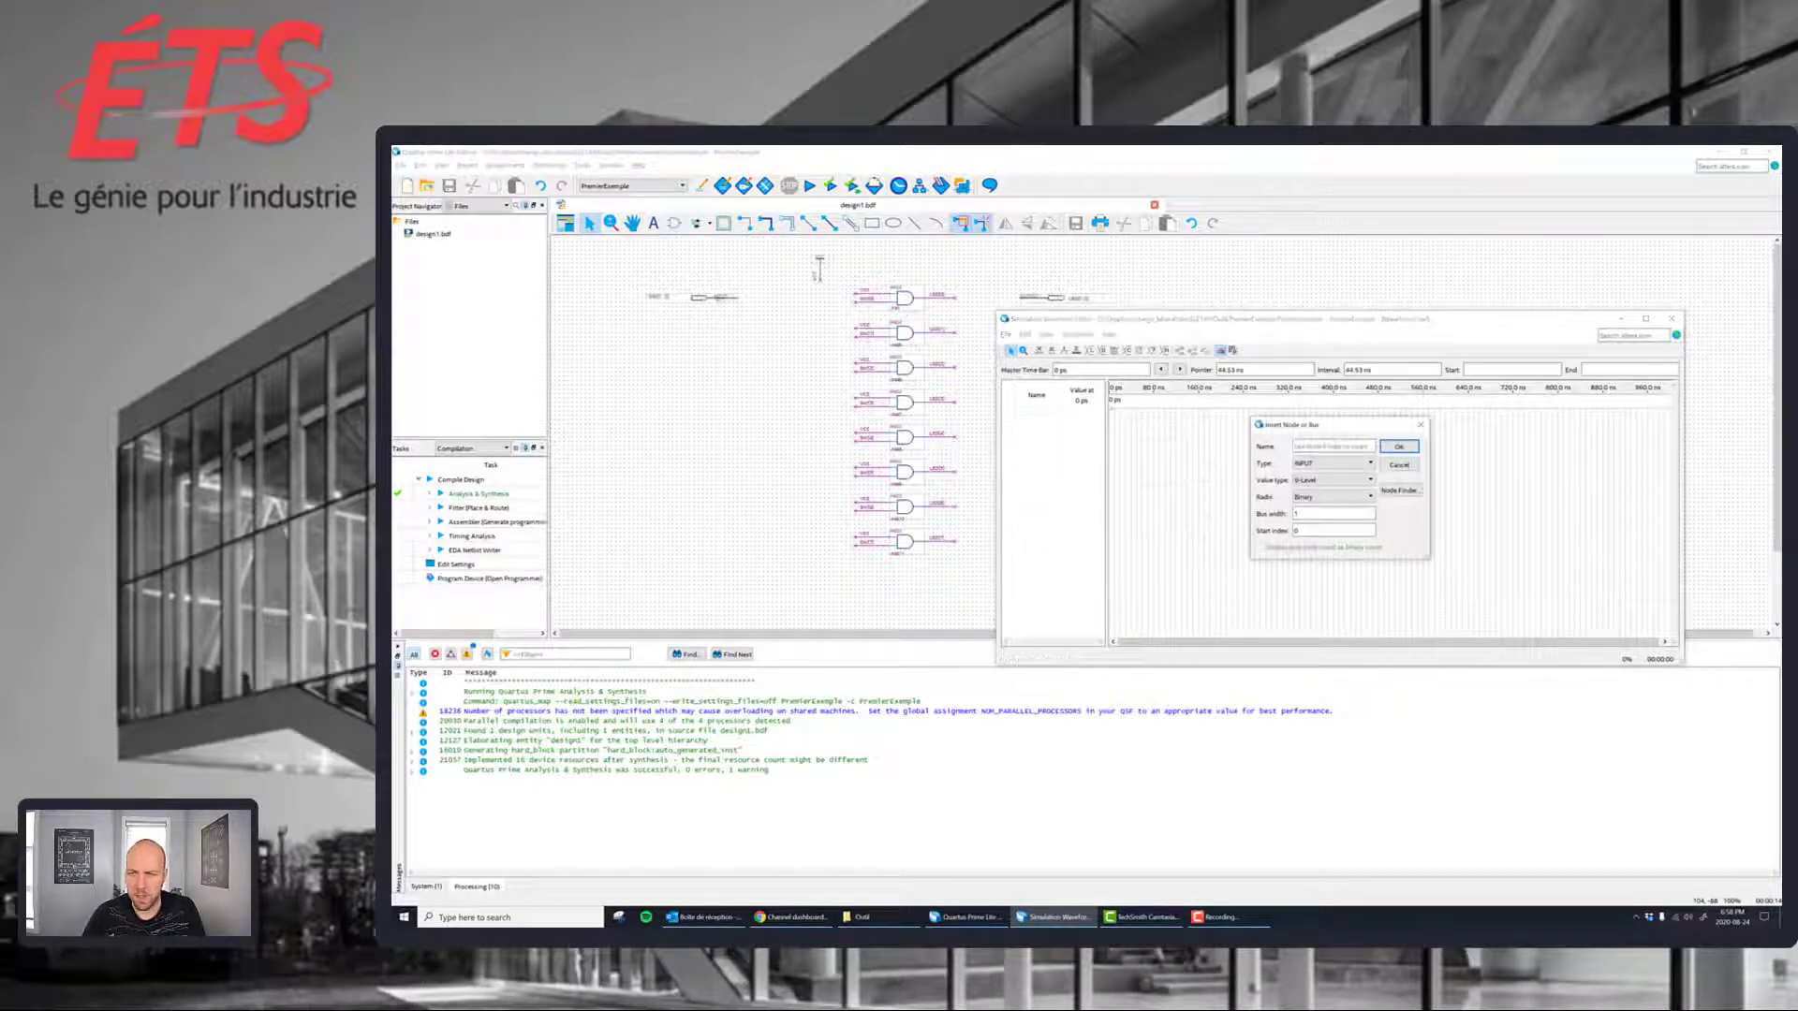
{"action": "left_click", "coordinate": [1400, 489]}
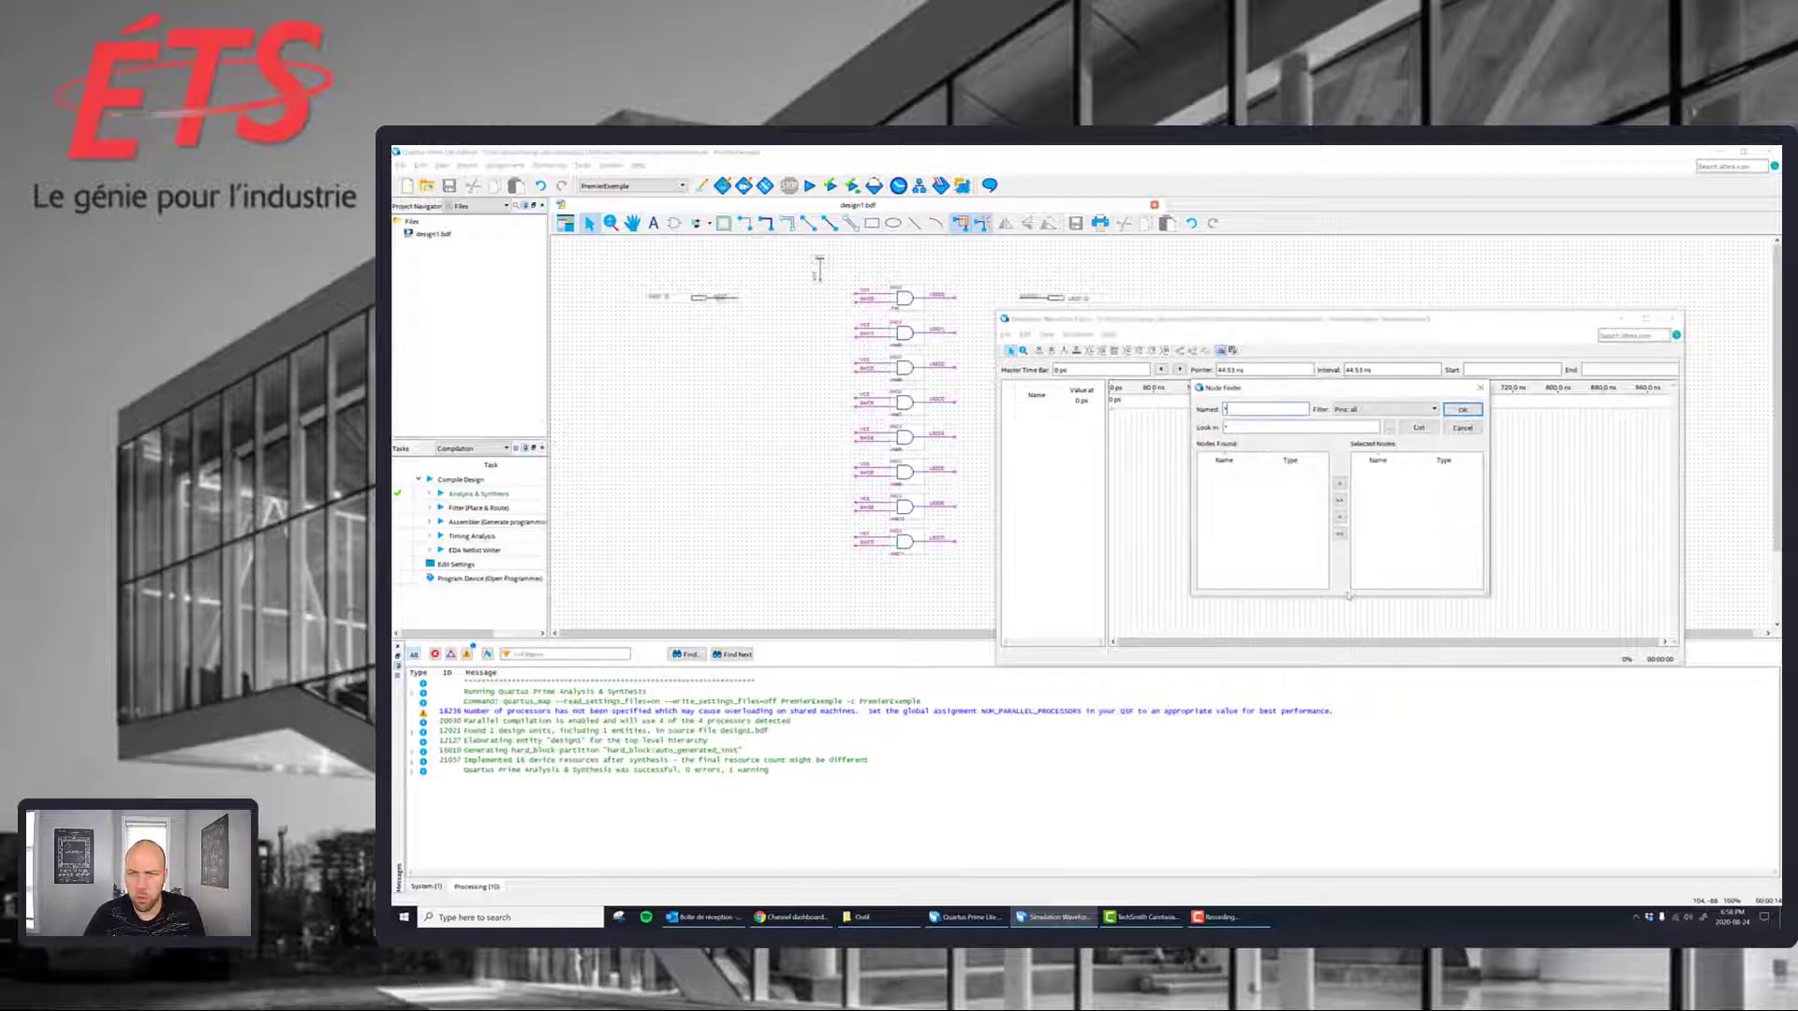
{"action": "left_click", "coordinate": [1420, 428]}
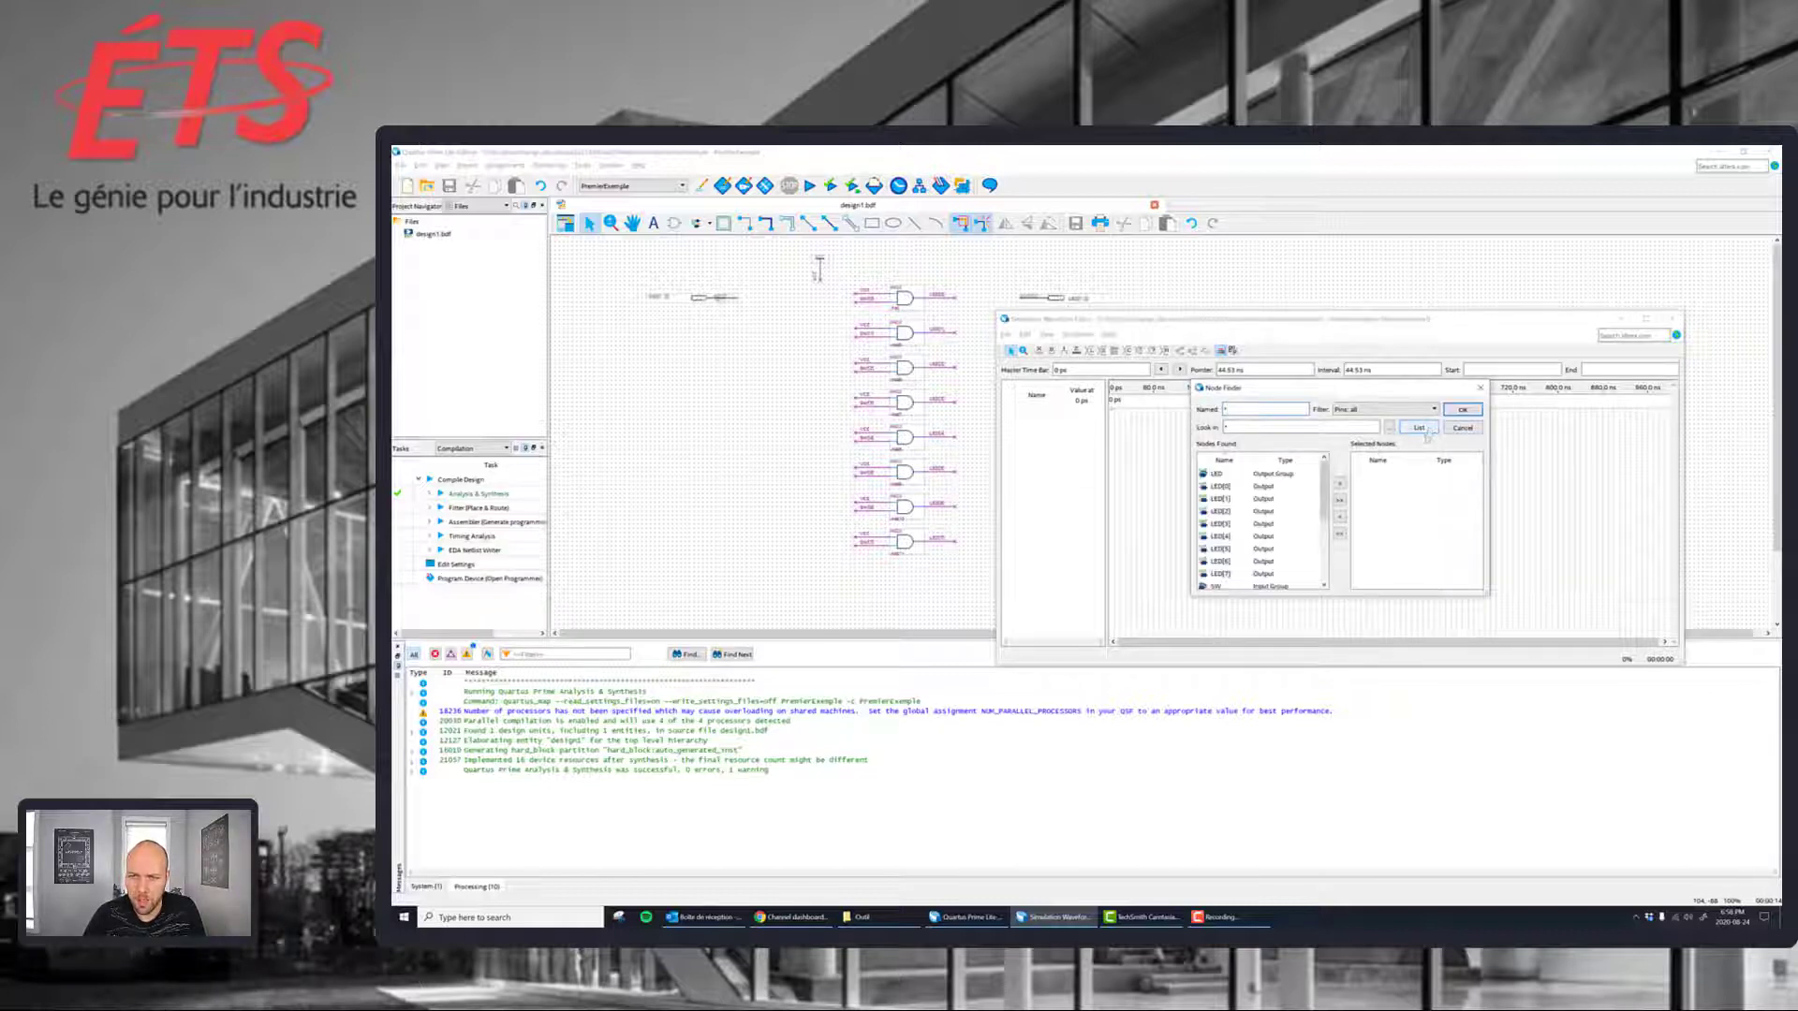
{"action": "scroll", "coordinate": [1260, 584], "scroll_direction": "down", "scroll_amount": 3}
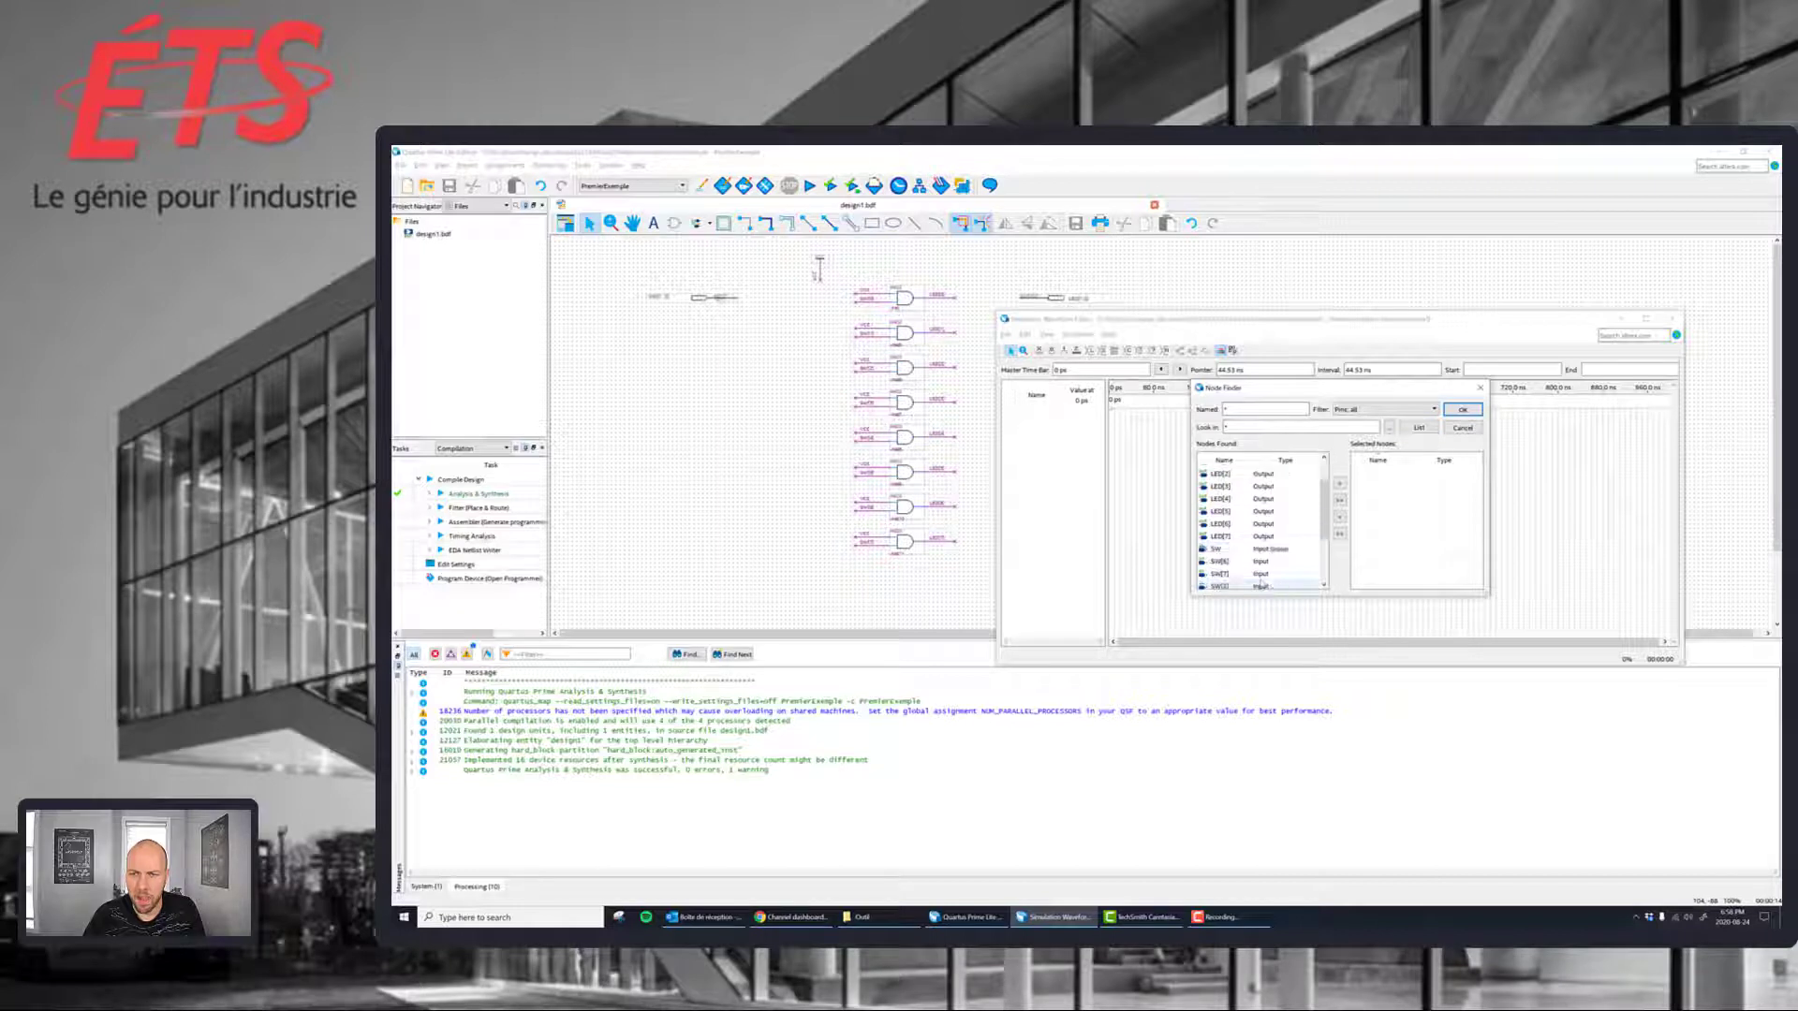
{"action": "scroll", "coordinate": [1260, 584], "scroll_direction": "up", "scroll_amount": 3}
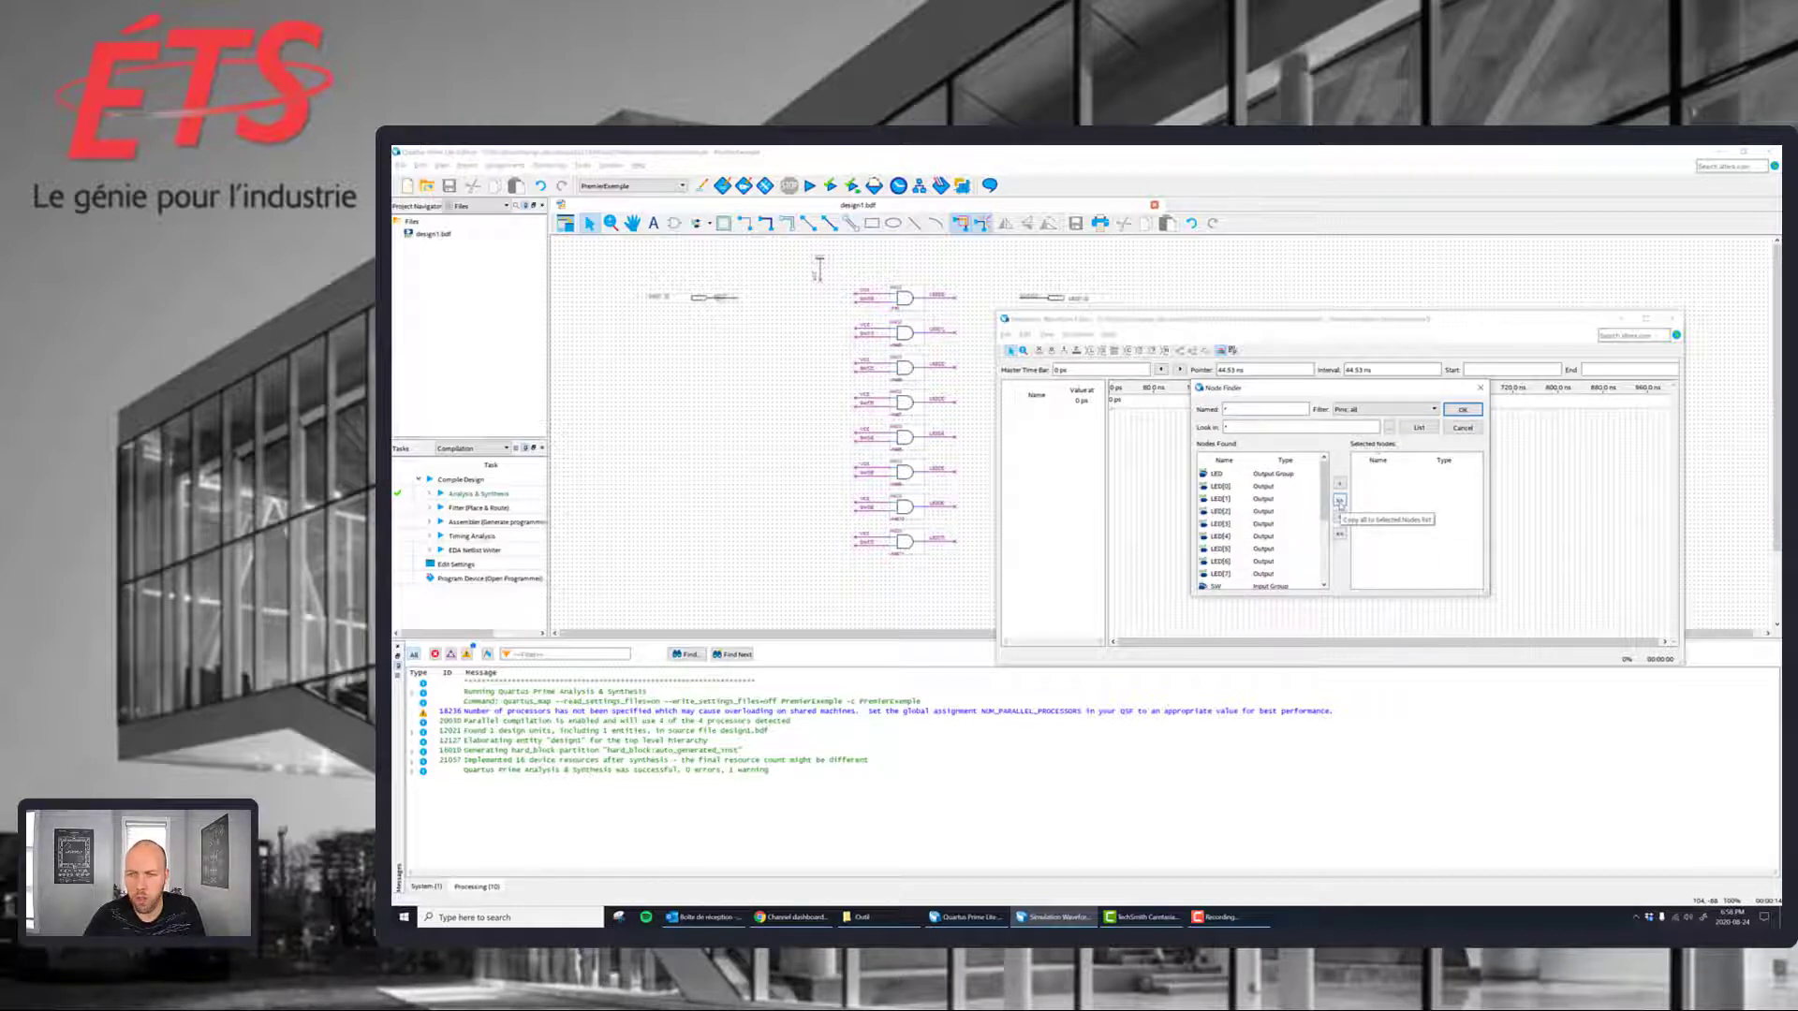
{"action": "left_click", "coordinate": [1339, 501]}
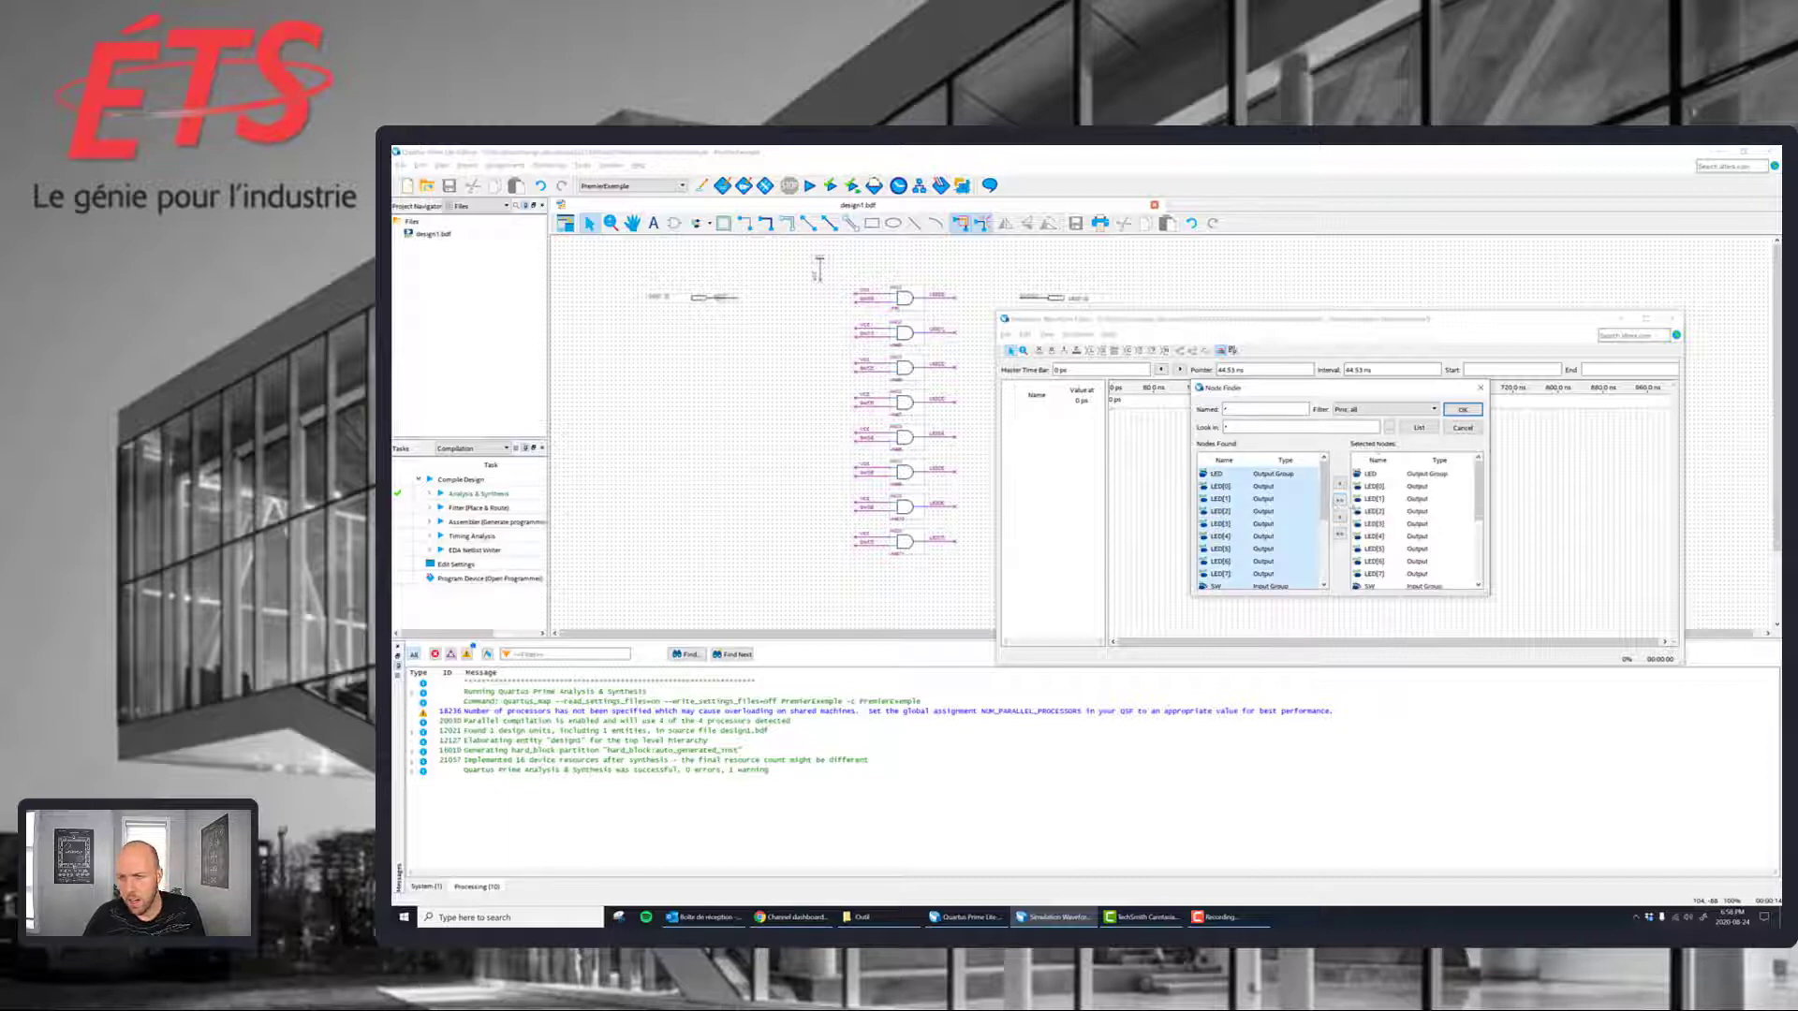
{"action": "left_click", "coordinate": [1462, 409]}
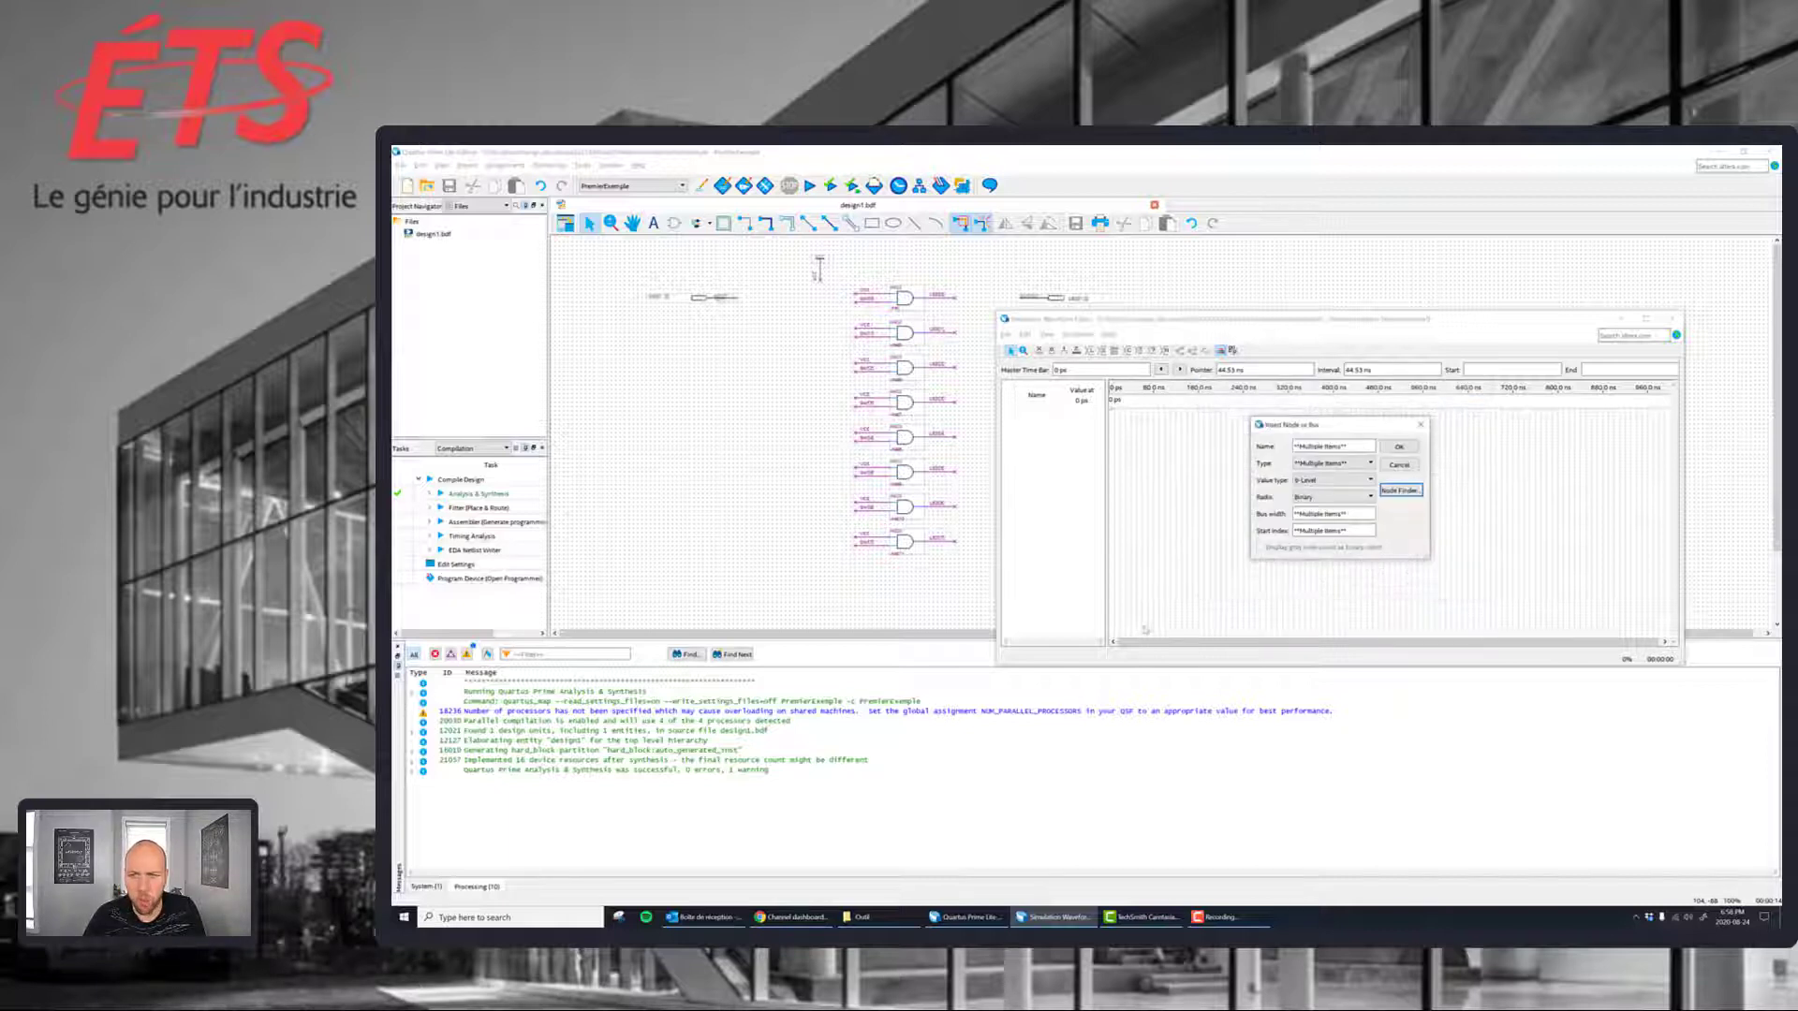
{"action": "left_click", "coordinate": [1398, 446]}
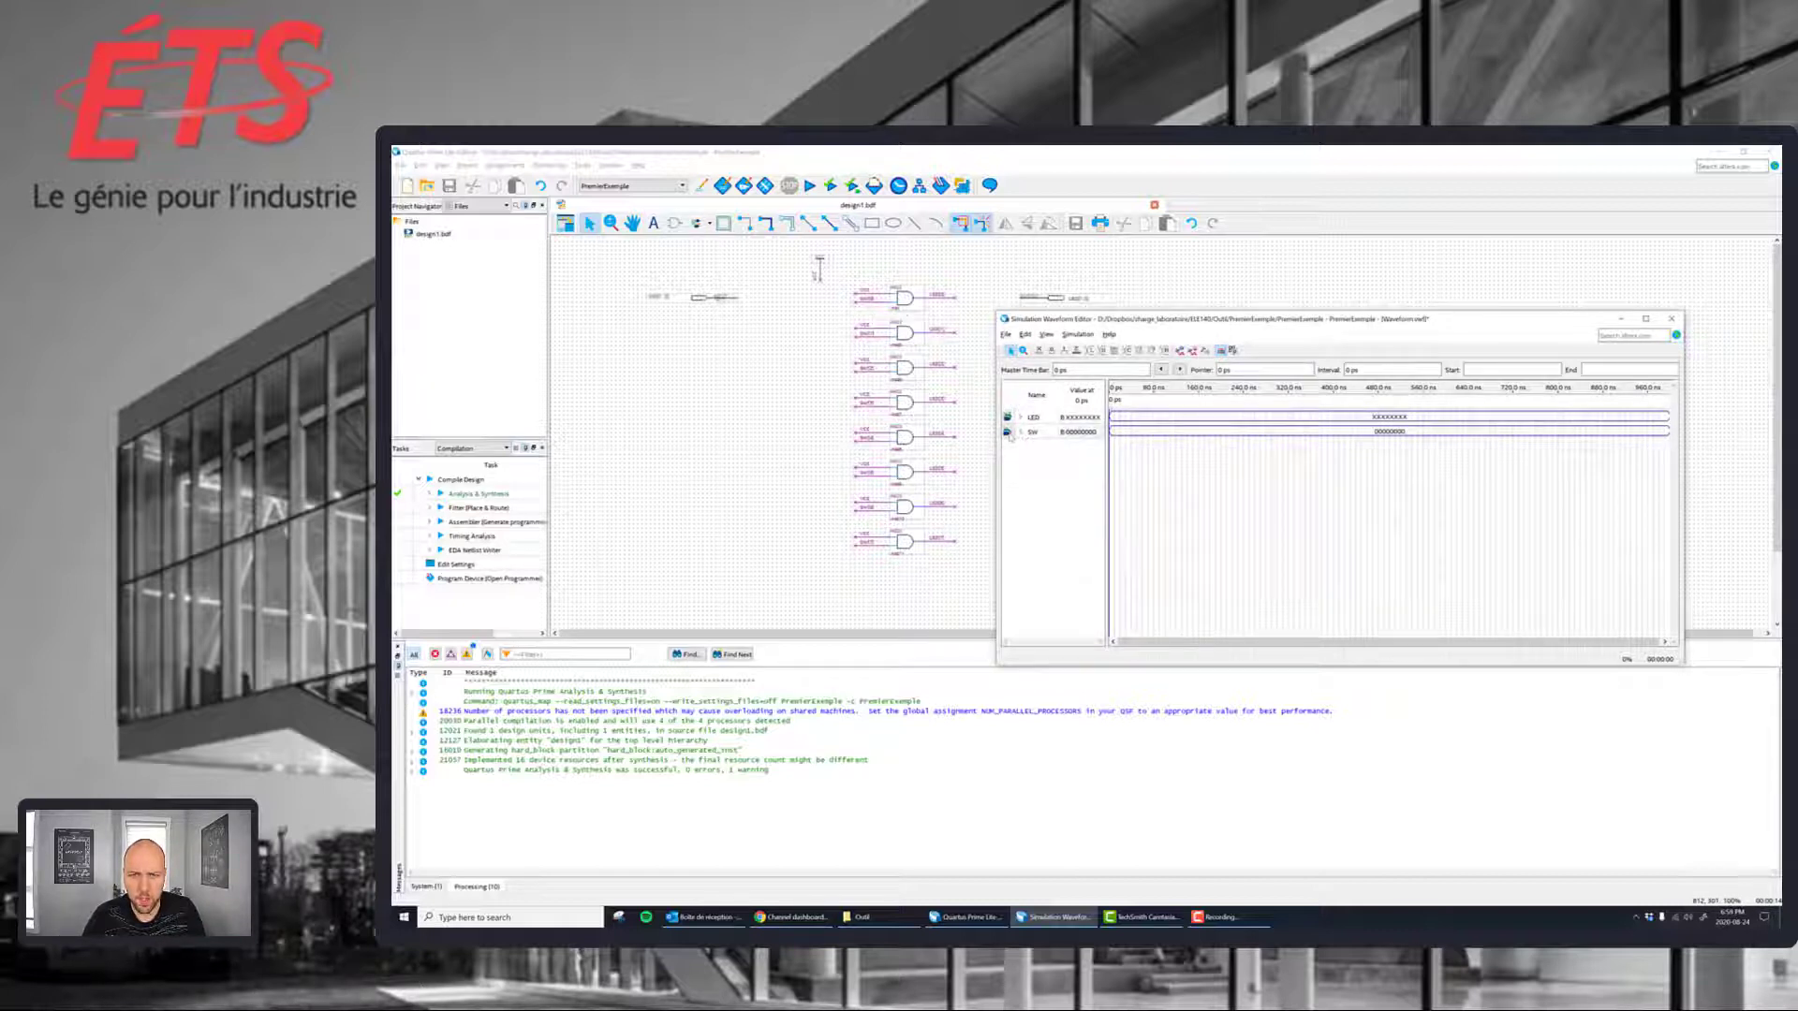
- Move the SW input group above the LED output group and expand both groups to list their individual bits
{"action": "left_click_drag", "start_coordinate": [1010, 432], "coordinate": [1014, 412]}
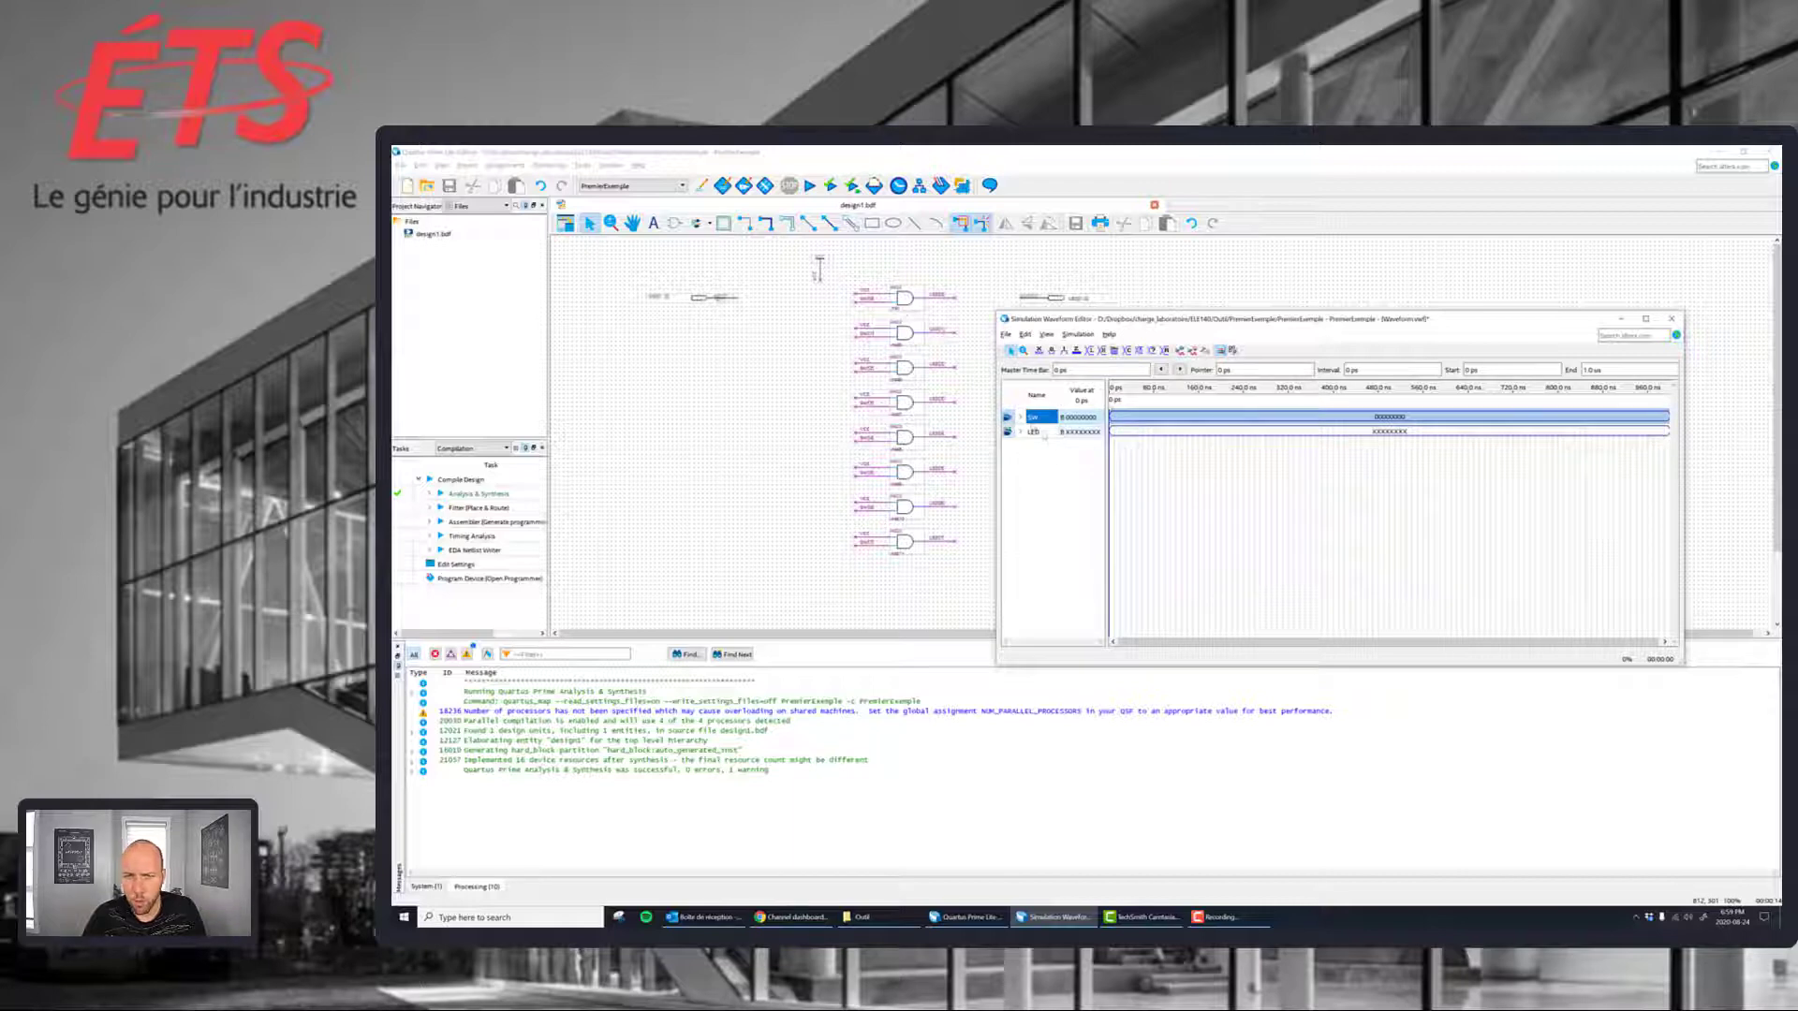
{"action": "left_click", "coordinate": [1021, 418]}
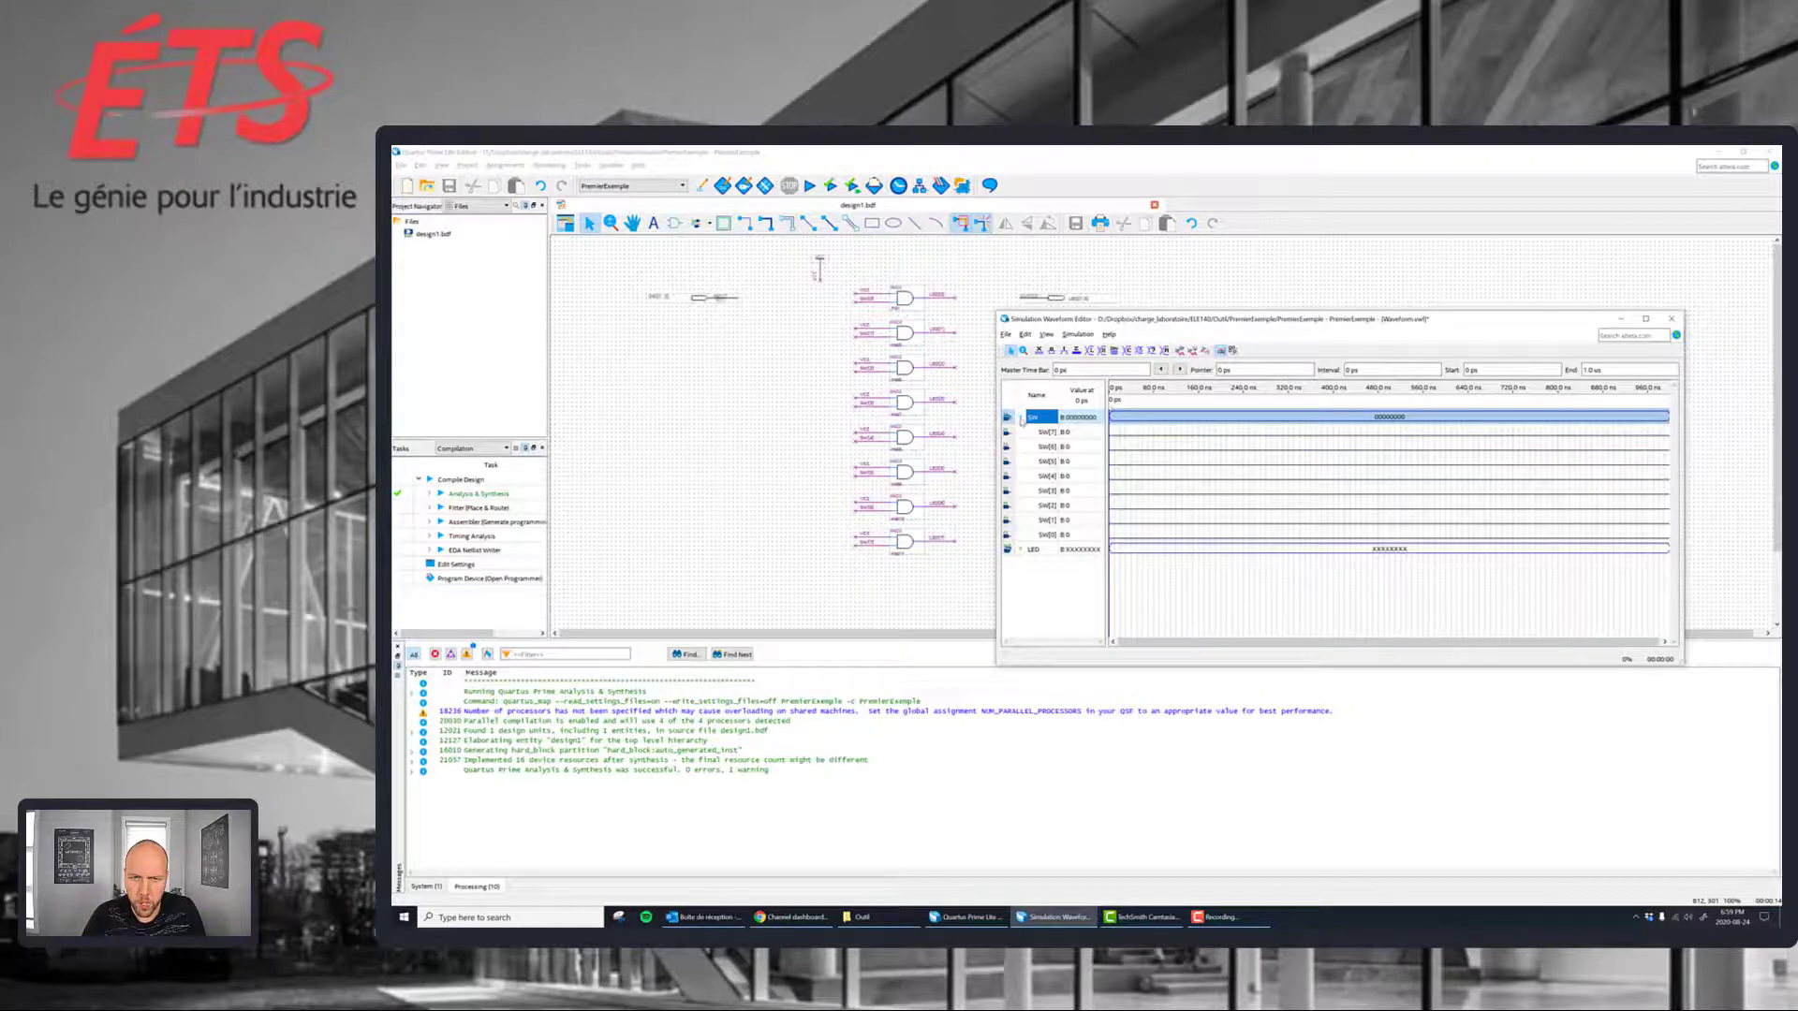
{"action": "left_click", "coordinate": [1020, 550]}
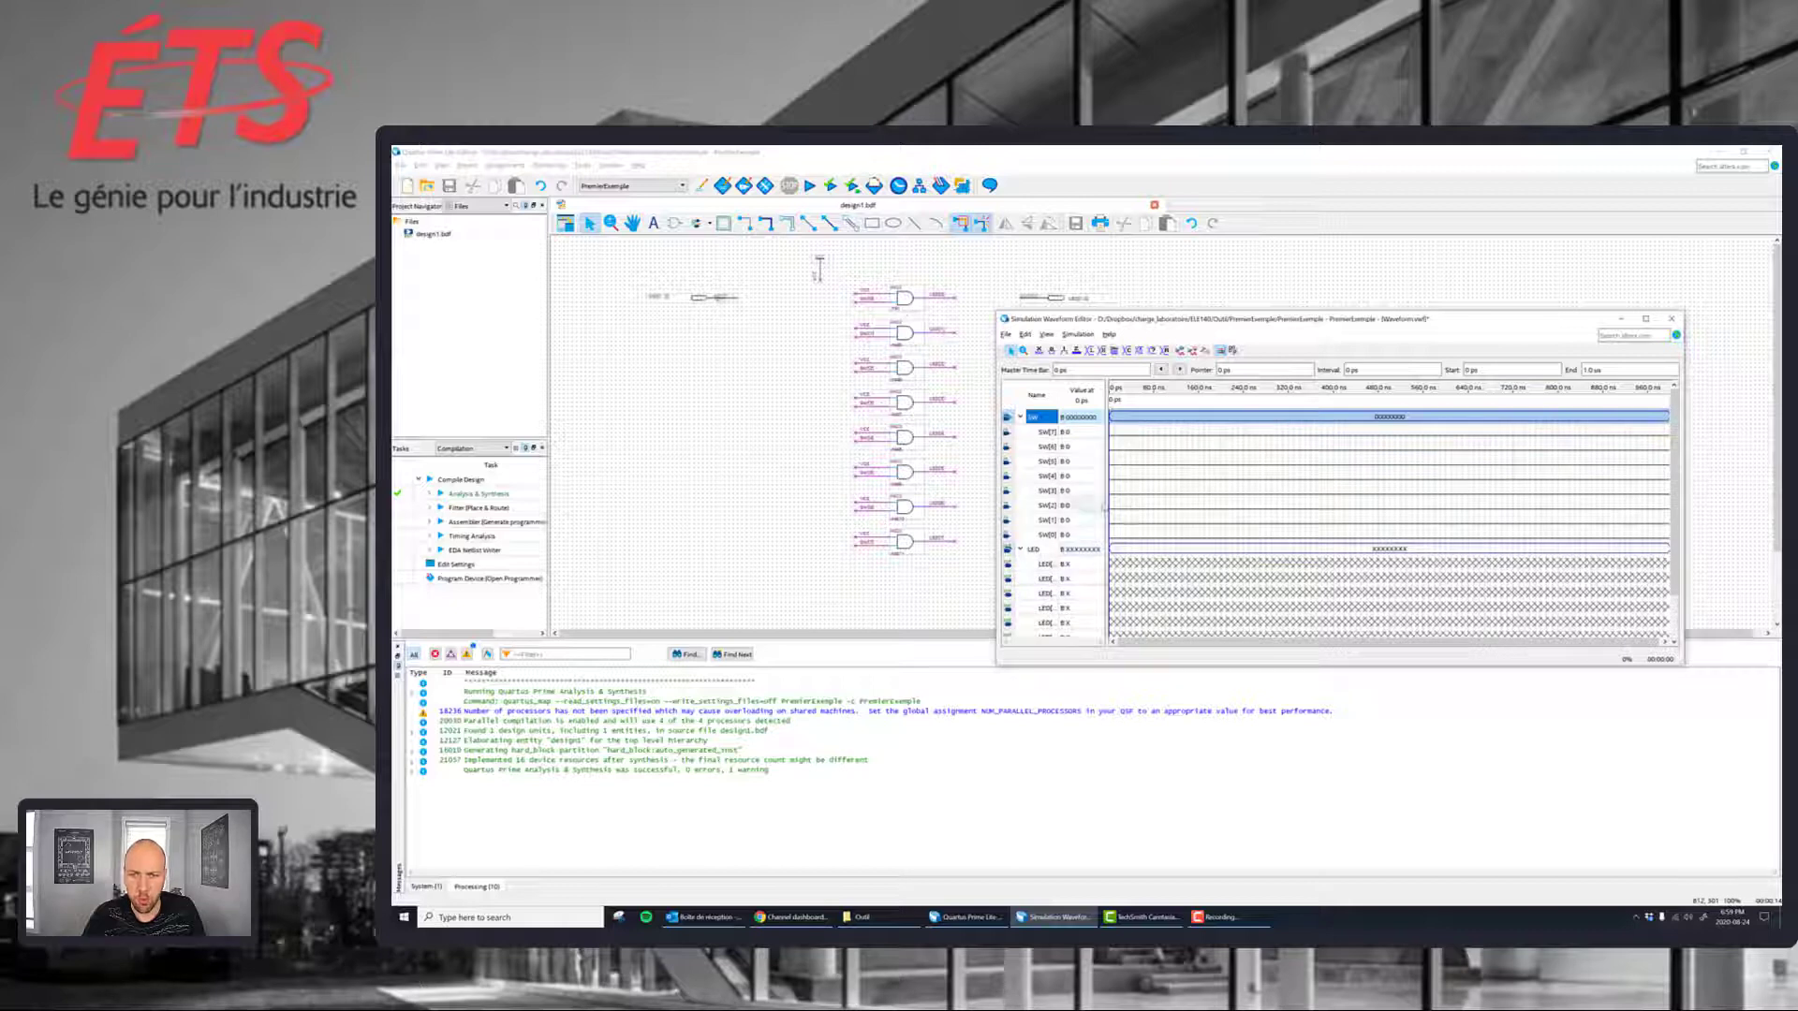
- Widen the signal name area of the waveform editor and reposition and enlarge its window so all SW and LED bits fit
{"action": "left_click_drag", "start_coordinate": [1107, 508], "coordinate": [1128, 510]}
{"action": "scroll", "coordinate": [1072, 516], "scroll_direction": "down", "scroll_amount": 1}
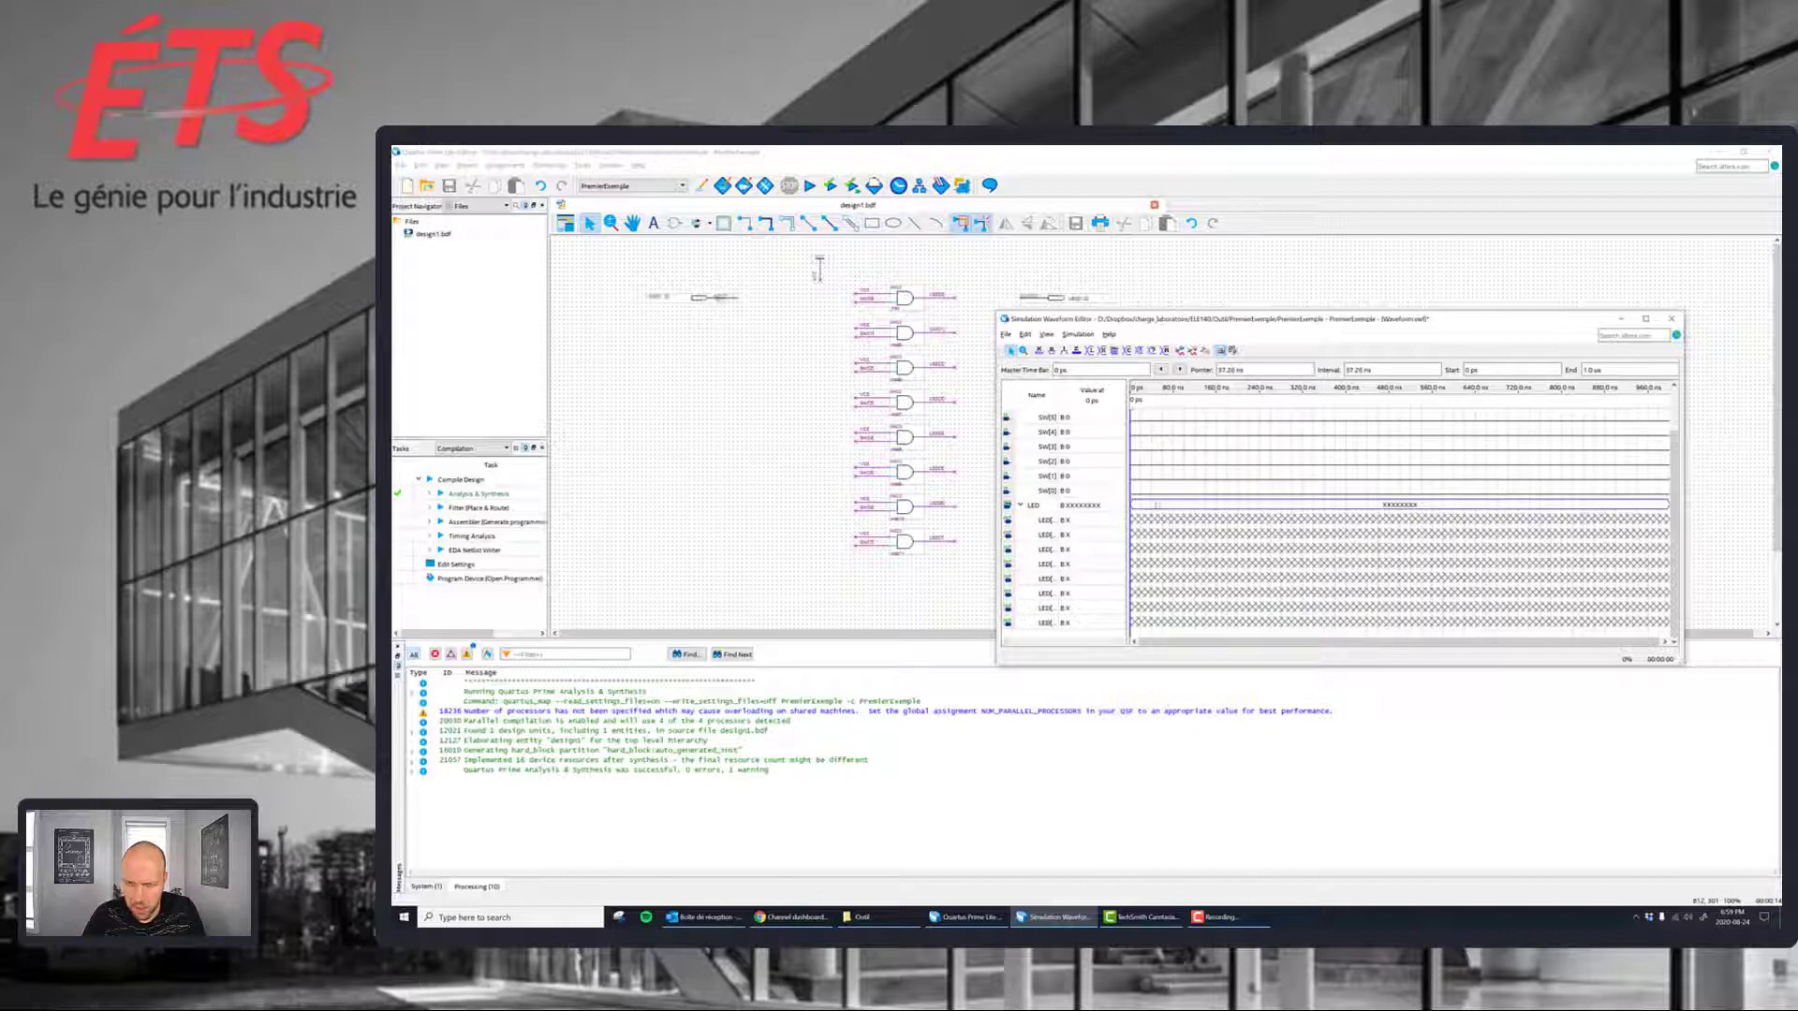
{"action": "left_click_drag", "start_coordinate": [1059, 403], "coordinate": [1068, 403]}
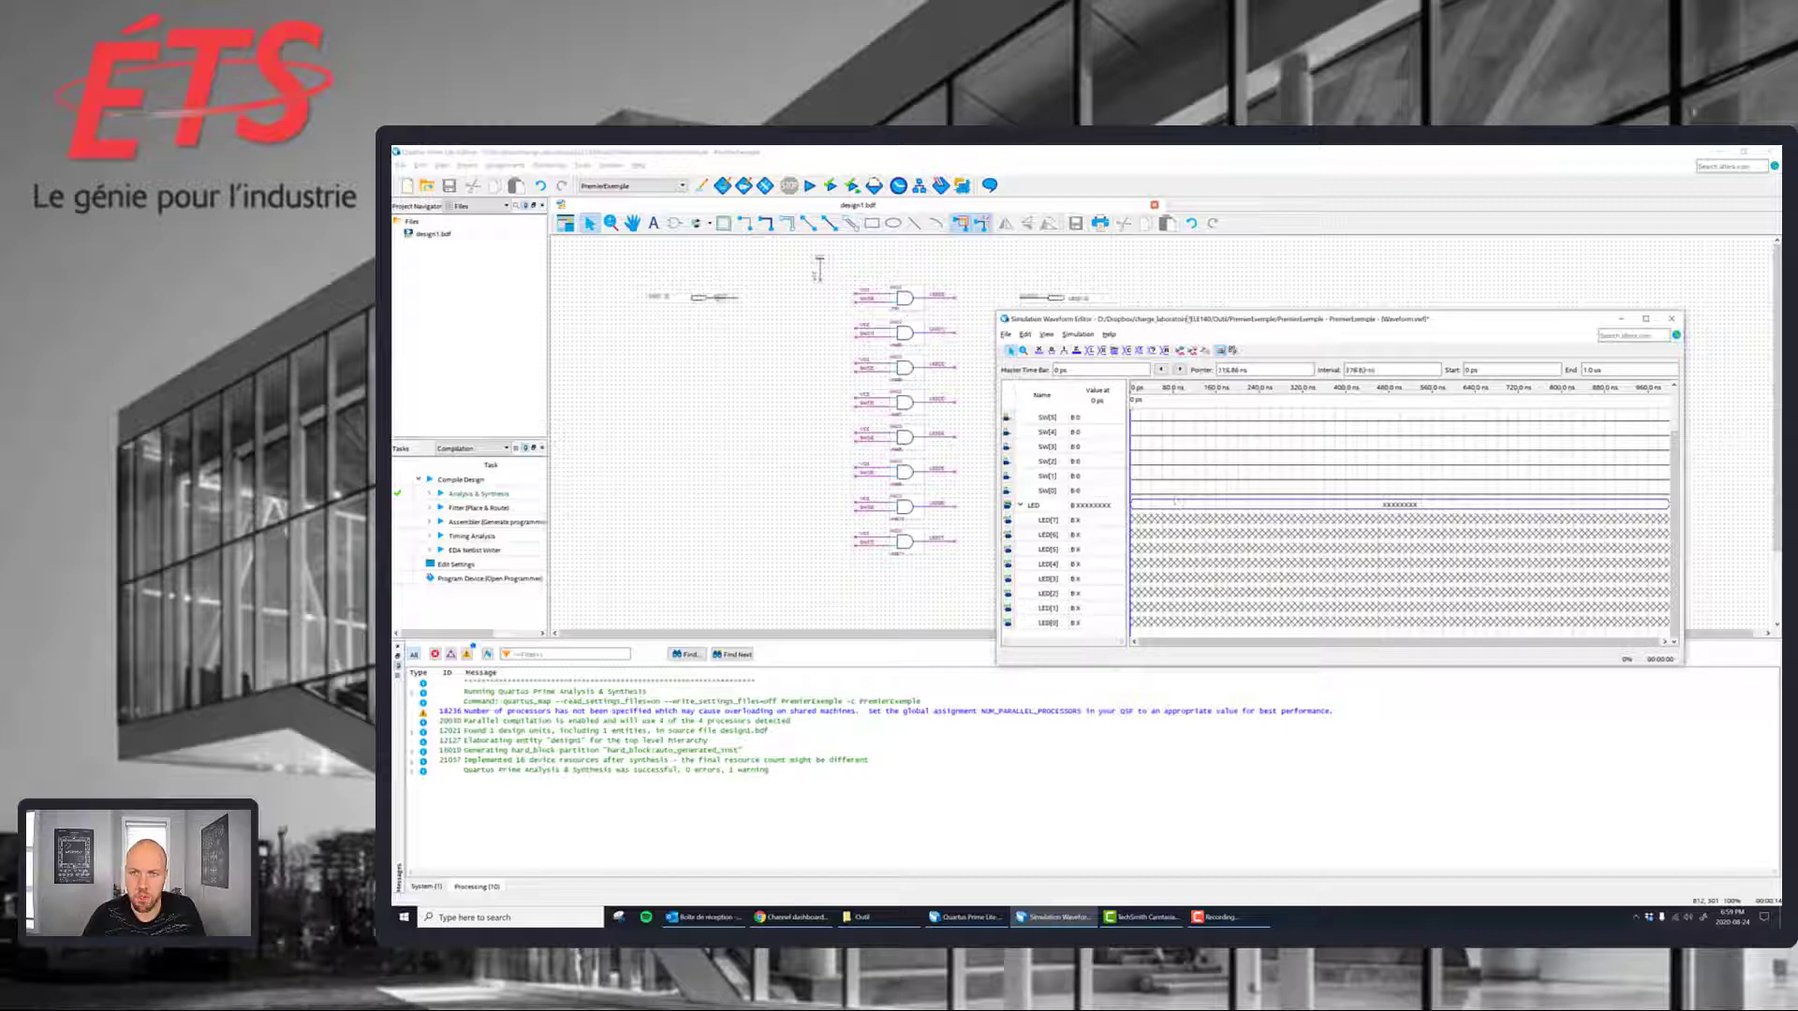
{"action": "left_click_drag", "start_coordinate": [1189, 319], "coordinate": [1314, 229]}
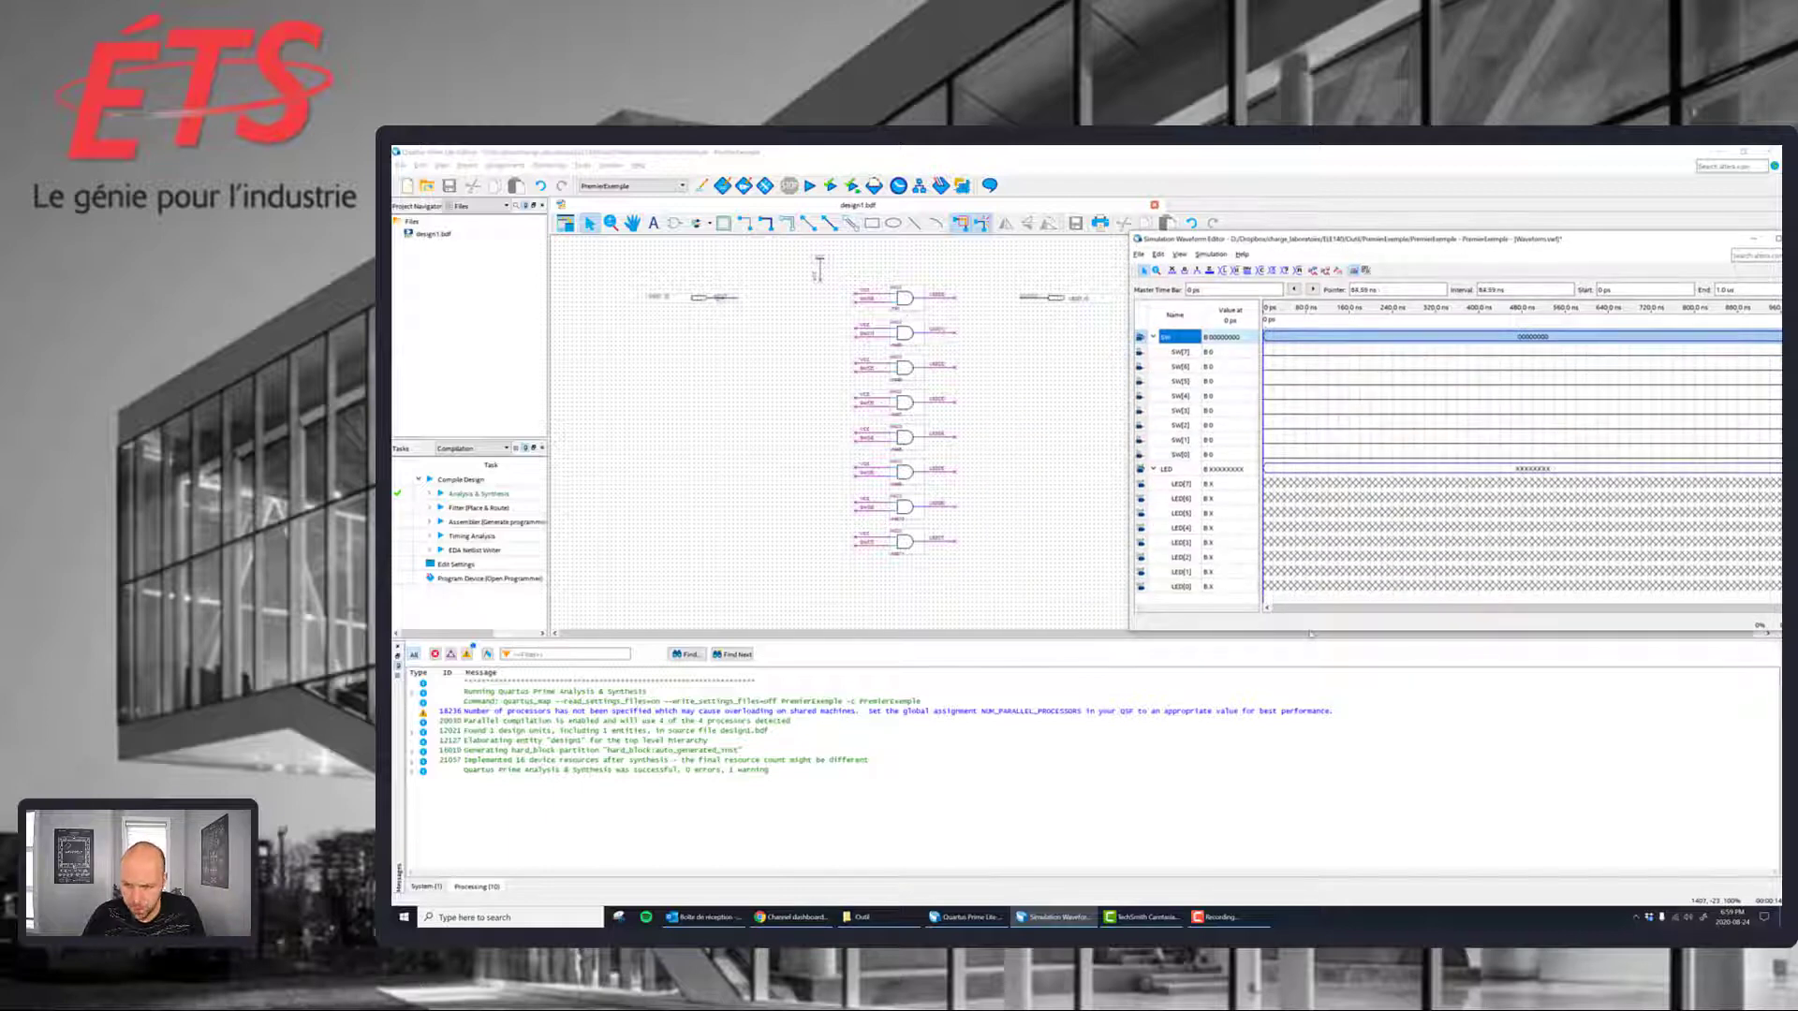
{"action": "left_click_drag", "start_coordinate": [1309, 633], "coordinate": [1314, 638]}
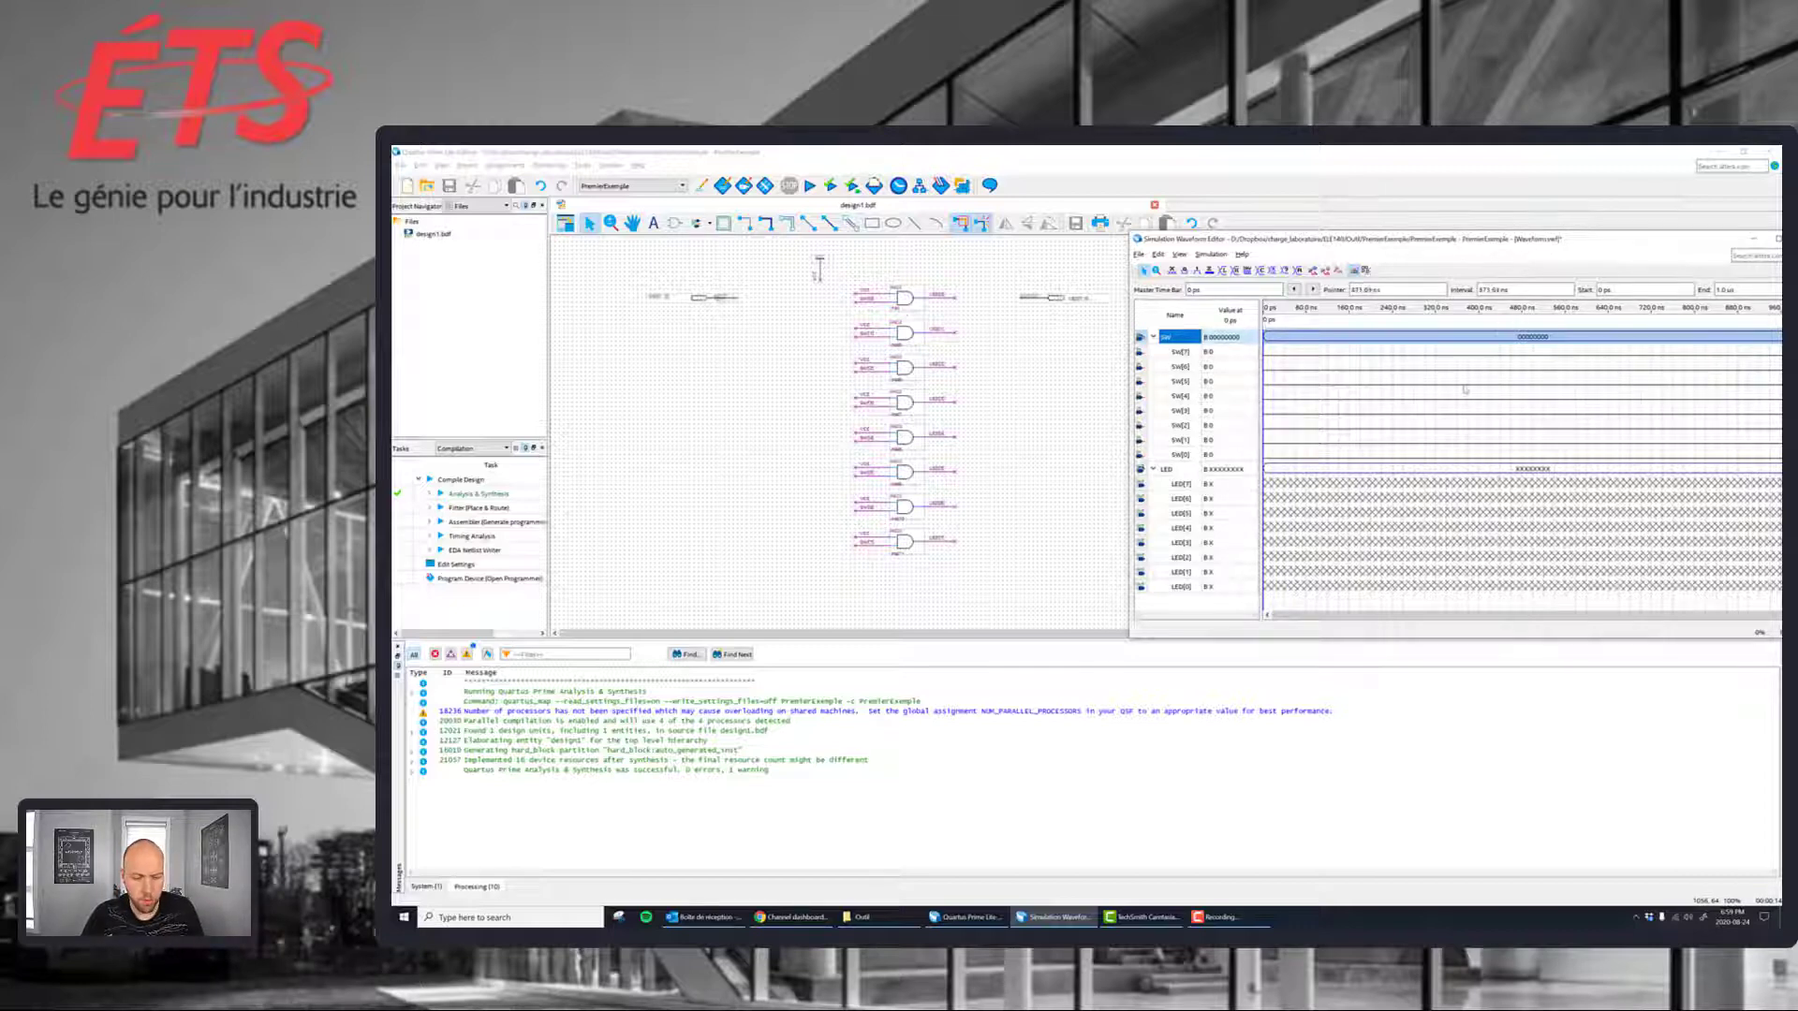
- Save the waveform as a University Program VWF file in the PremierExemple folder, check it in the project's file list, and return to the waveform editor
{"action": "key", "text": "ctrl+s"}
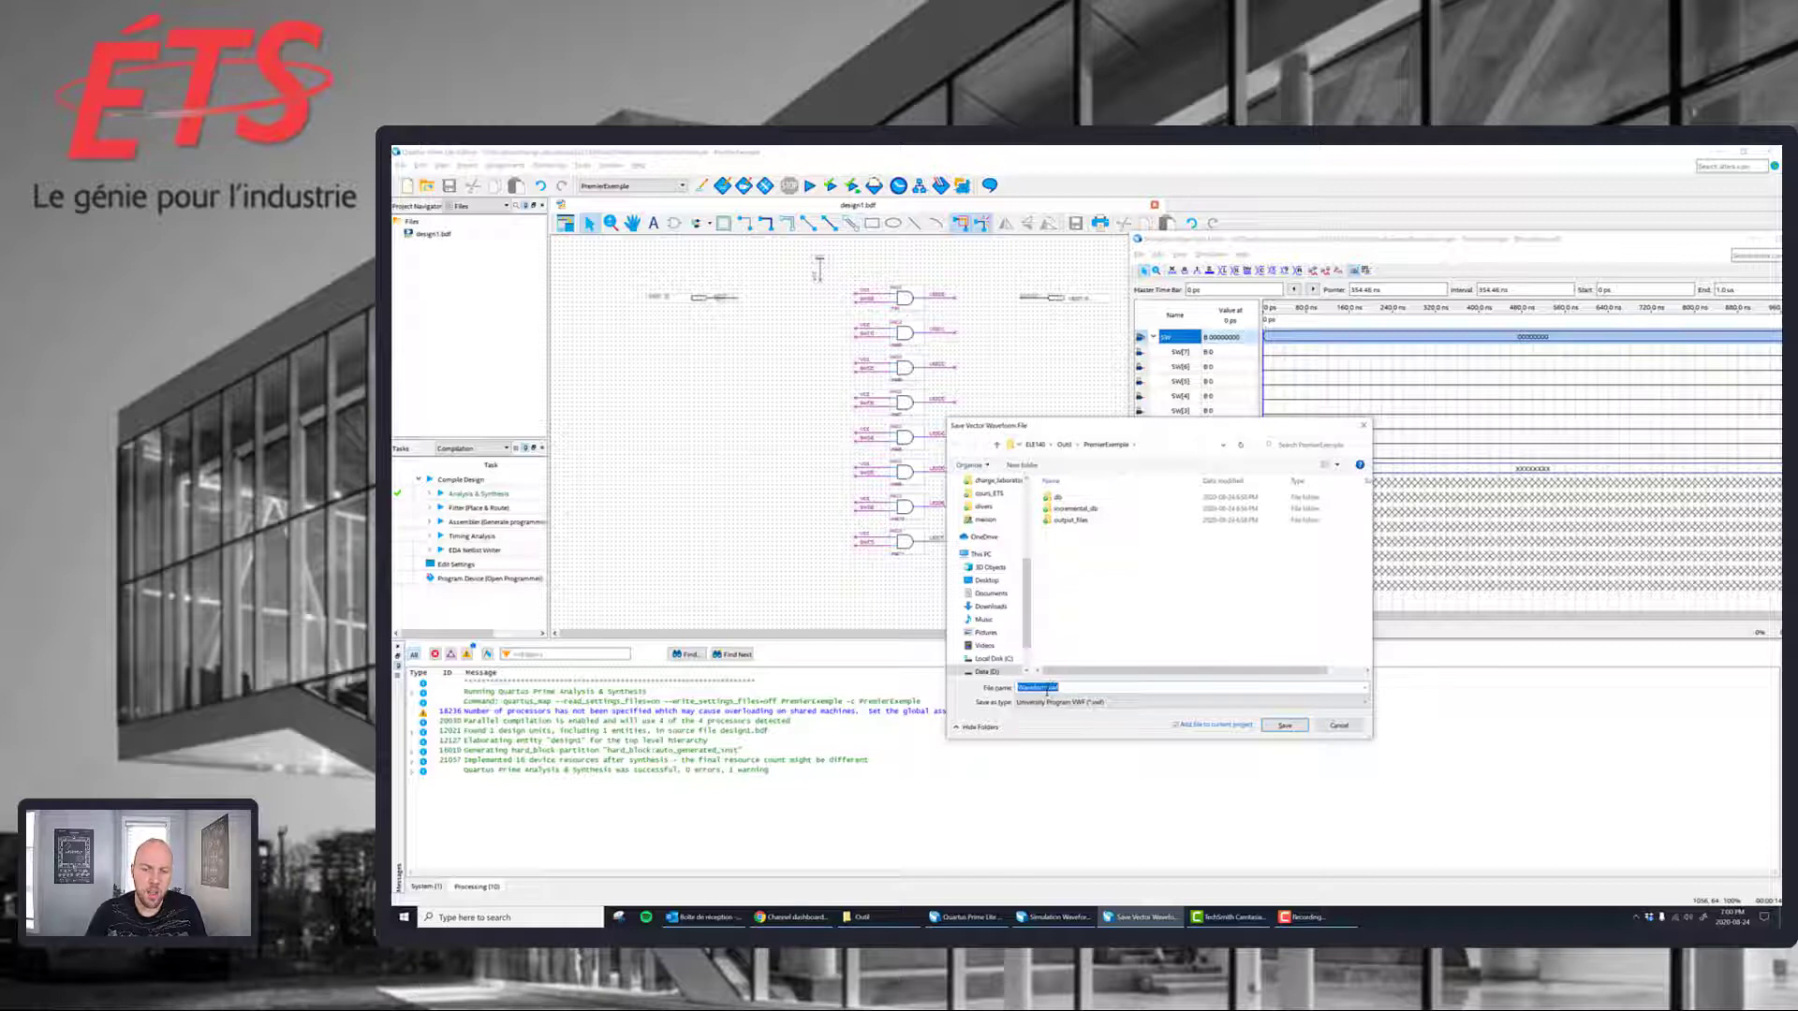
{"action": "left_click", "coordinate": [1050, 687]}
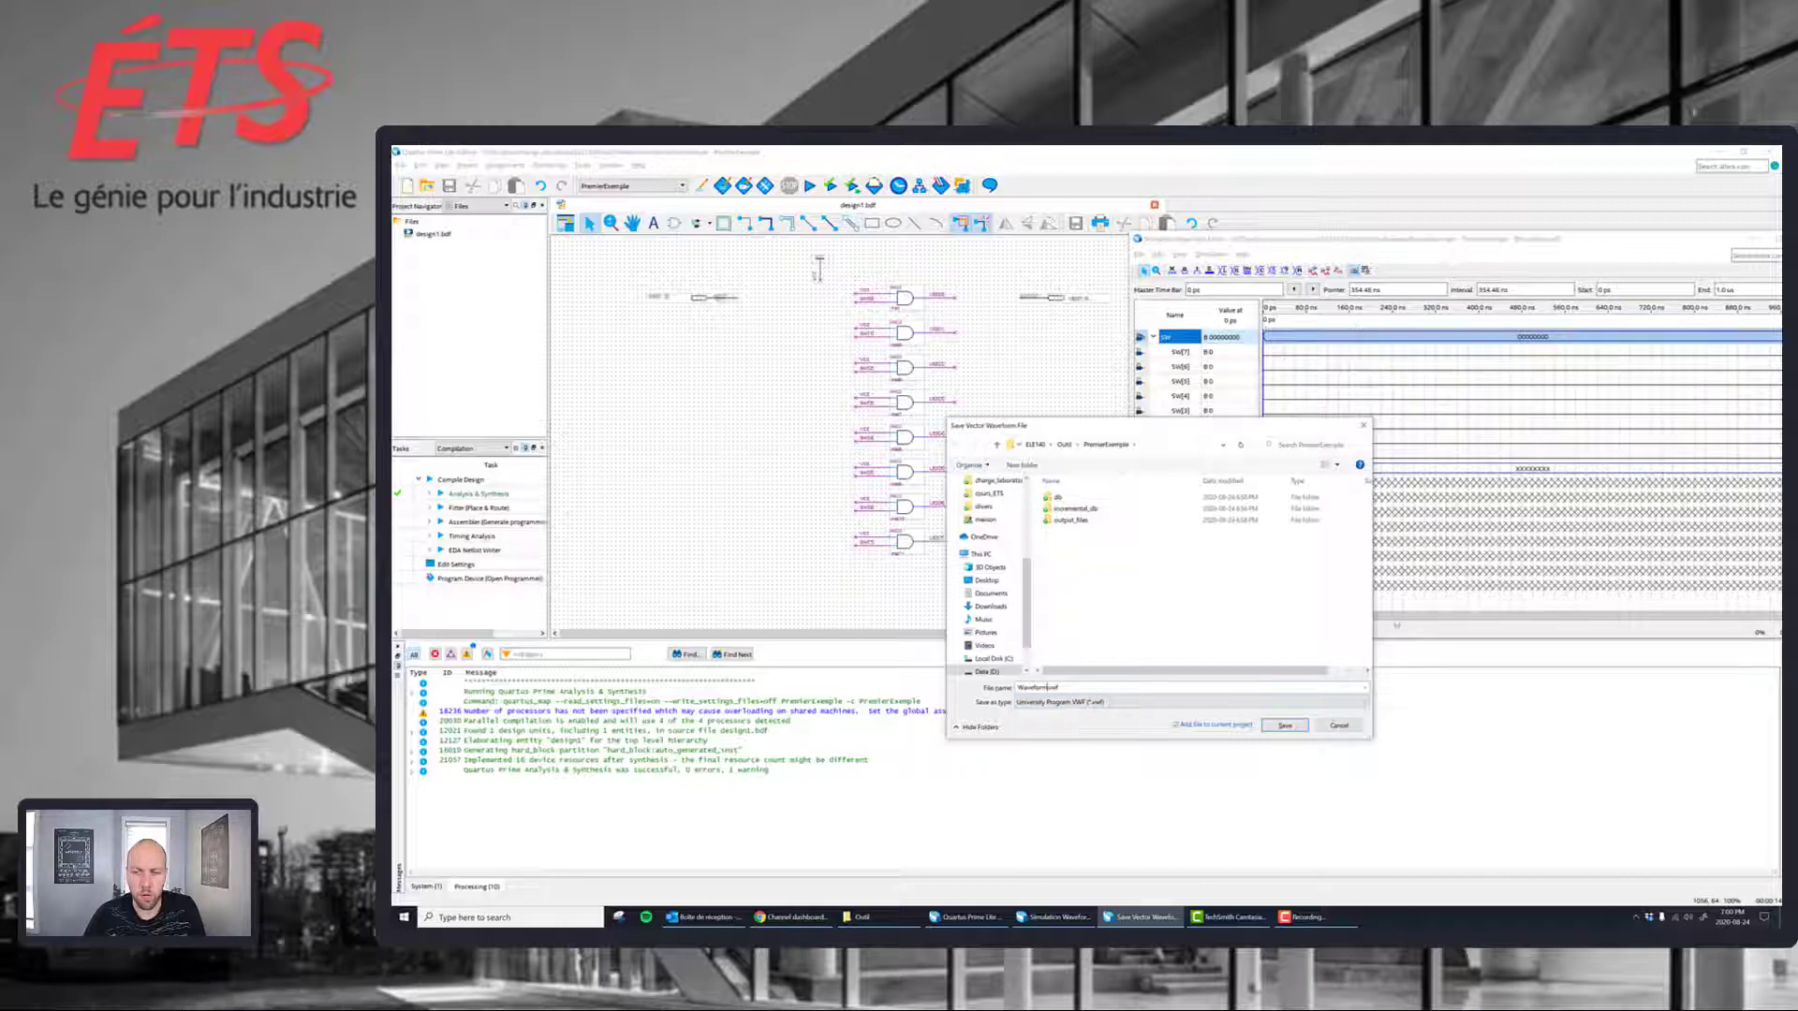
{"action": "left_click", "coordinate": [1288, 728]}
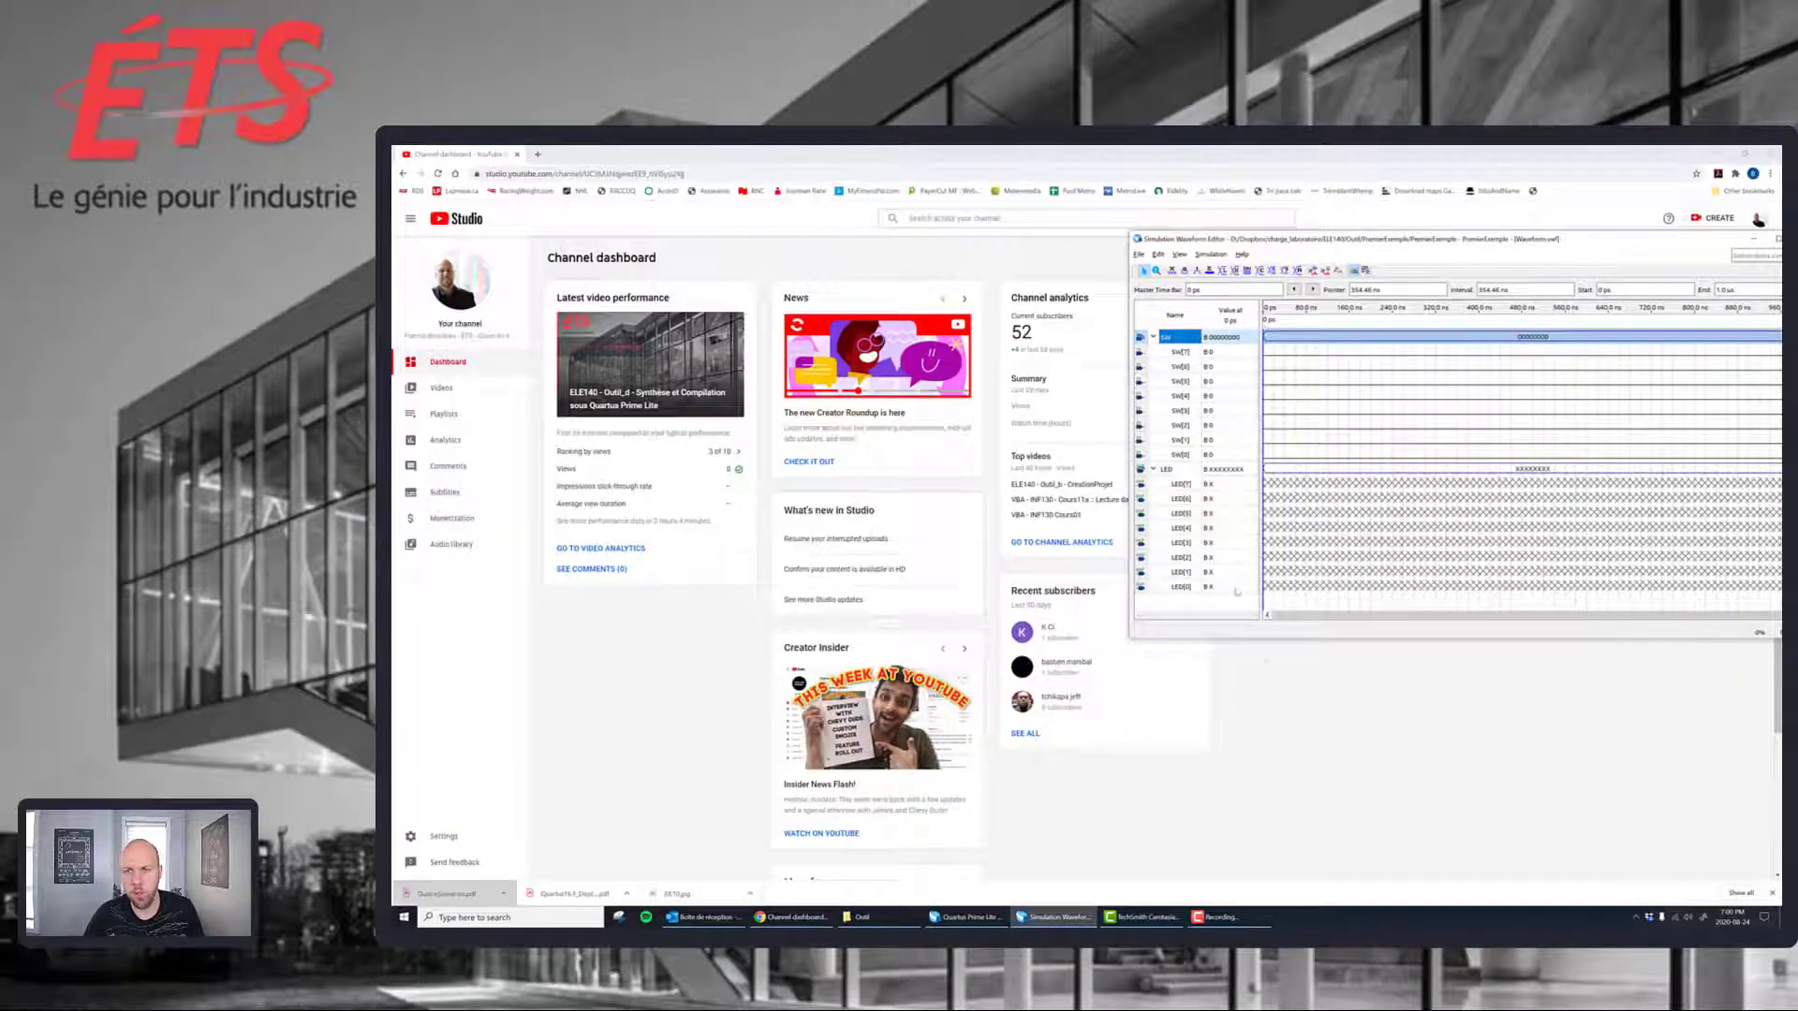
{"action": "left_click", "coordinate": [1727, 151]}
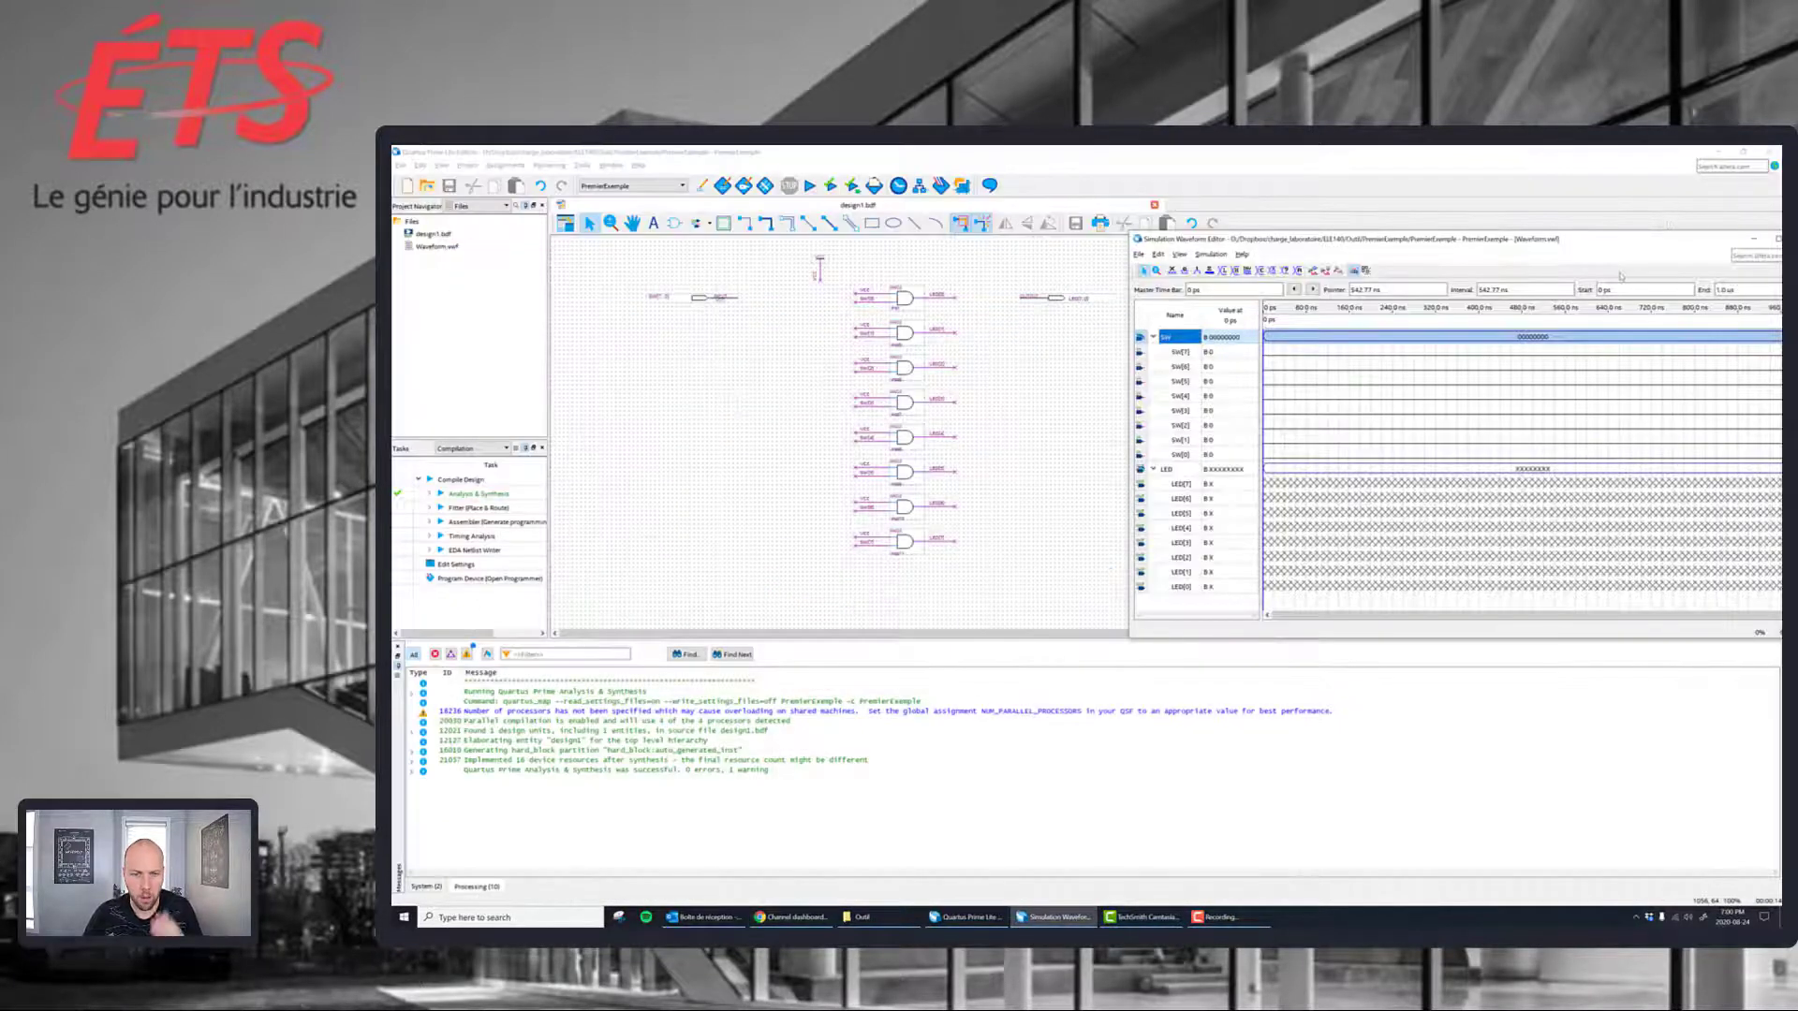
{"action": "left_click", "coordinate": [428, 246]}
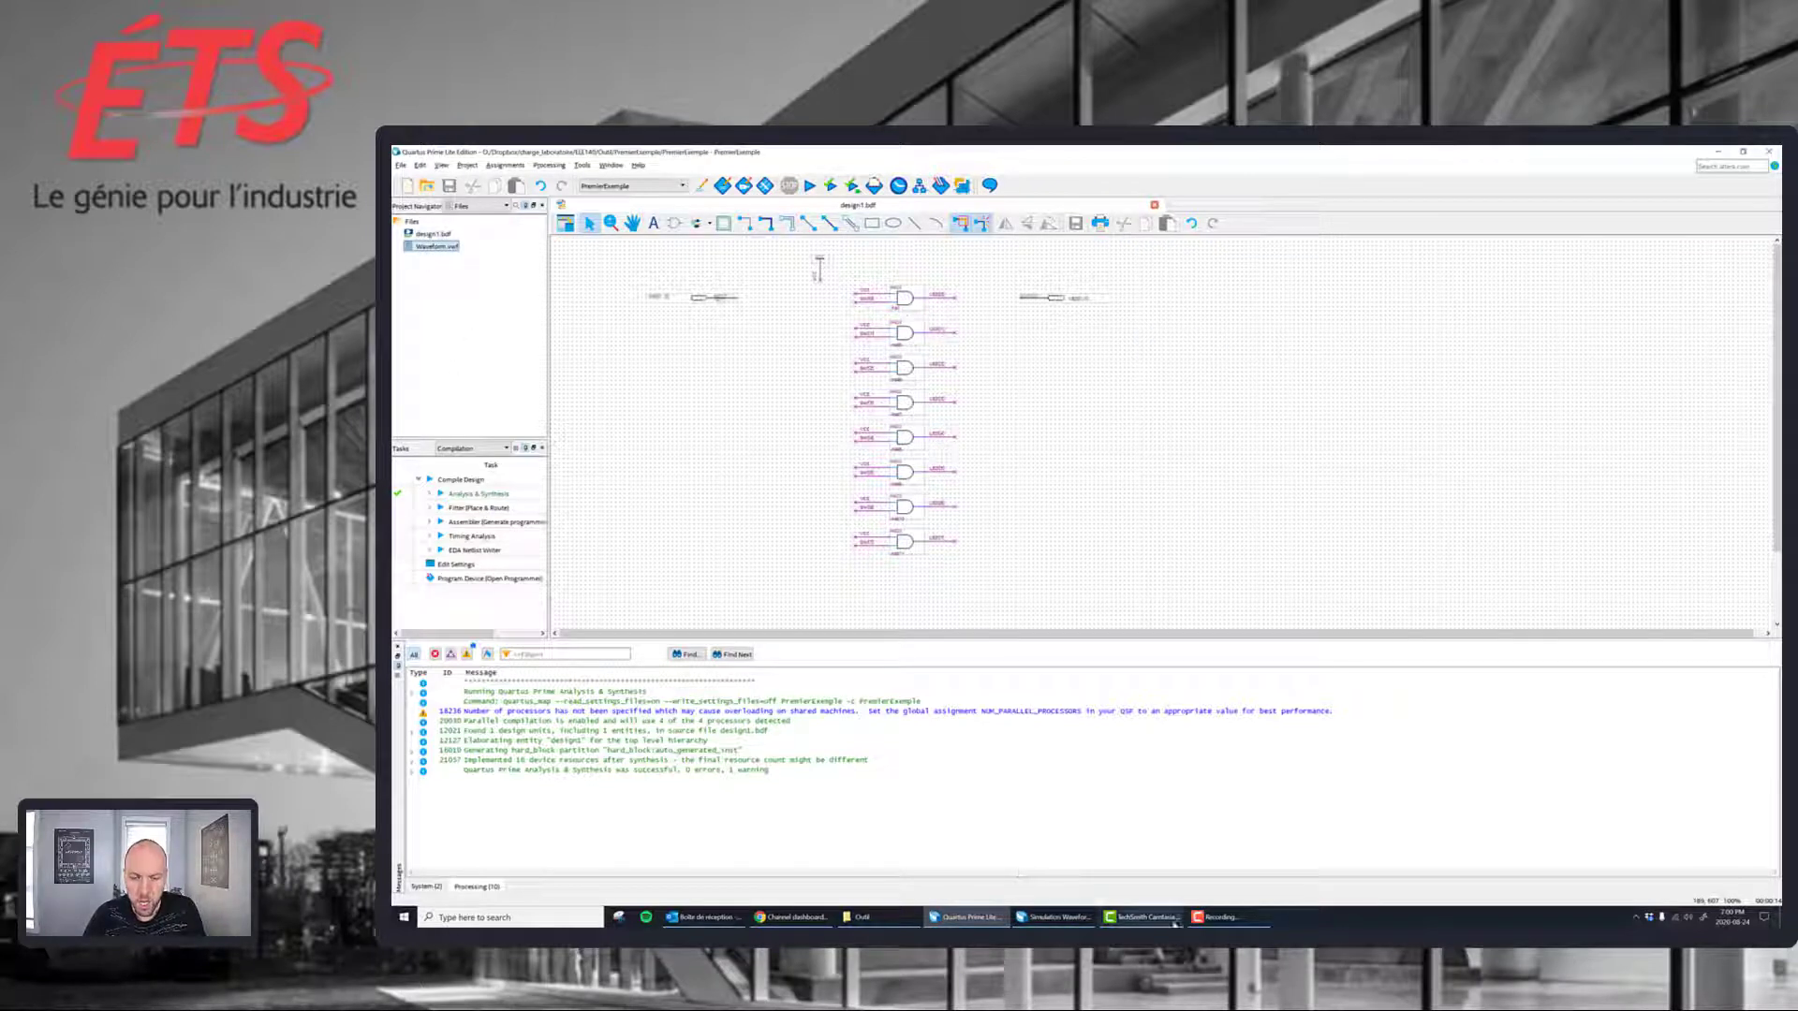
{"action": "left_click", "coordinate": [1075, 919]}
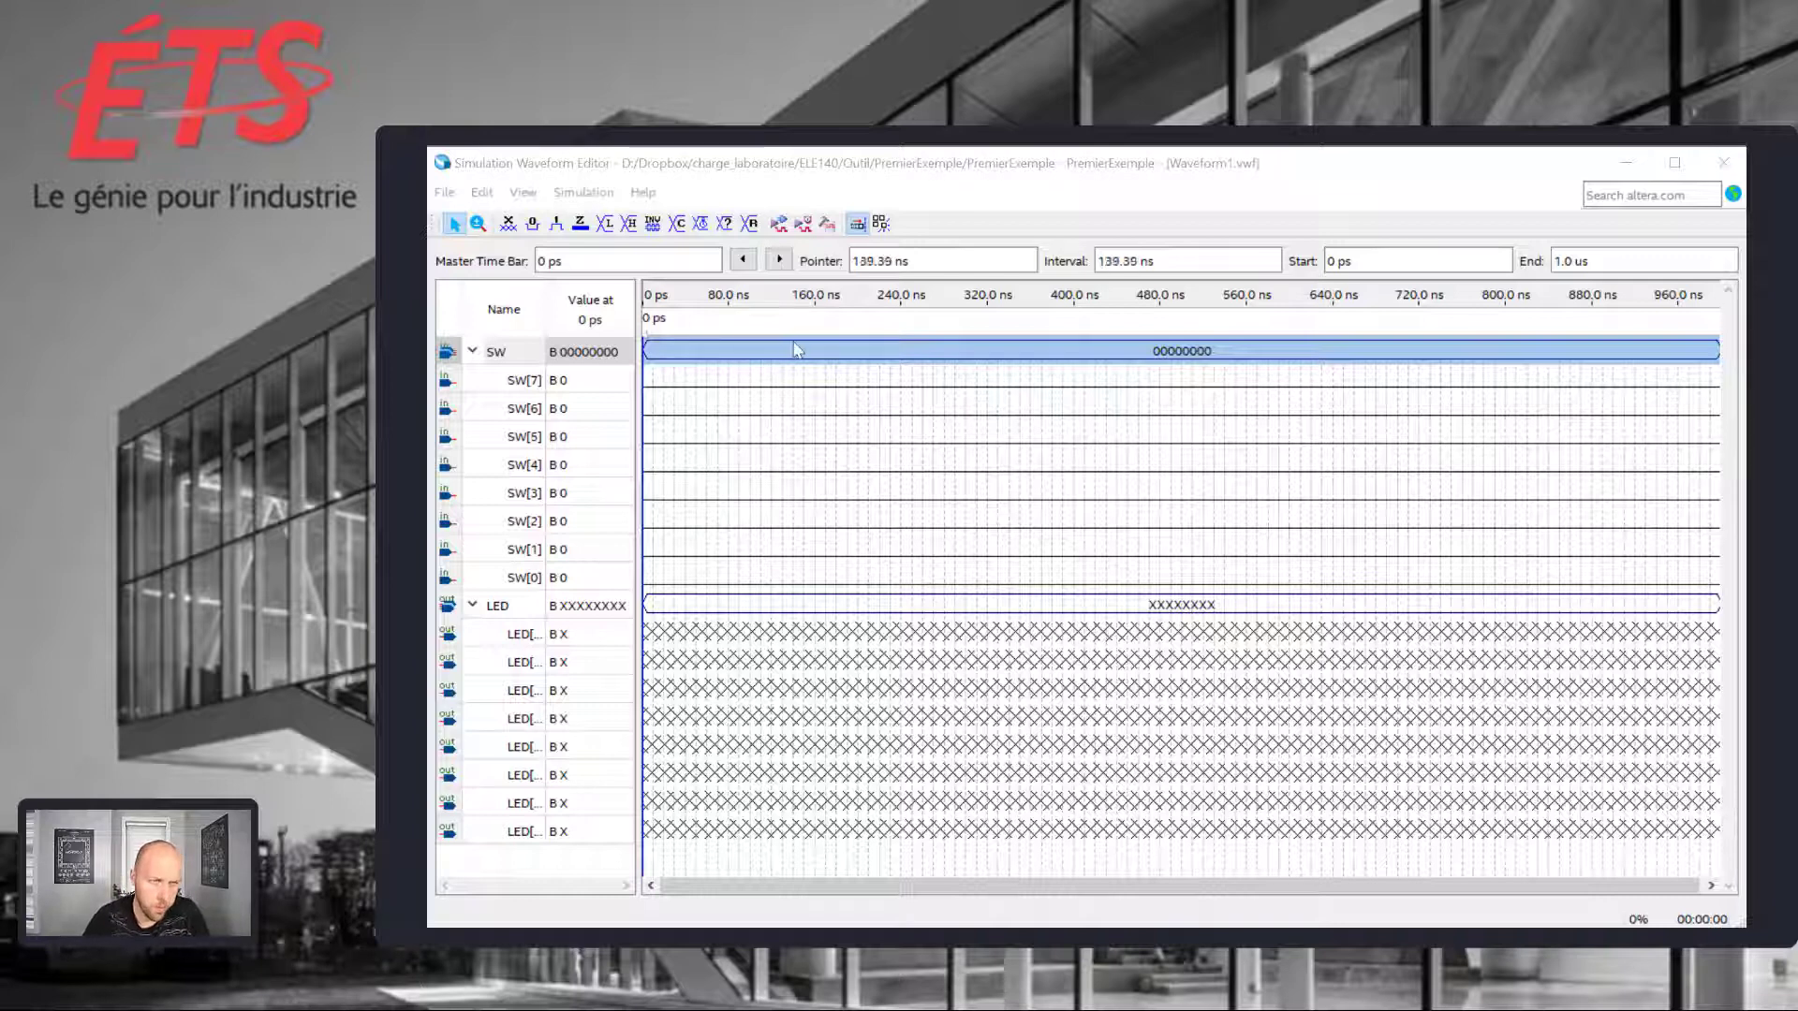
- Try to run the functional simulation, examine the error in the simulation log, and close the log
{"action": "left_click", "coordinate": [782, 227]}
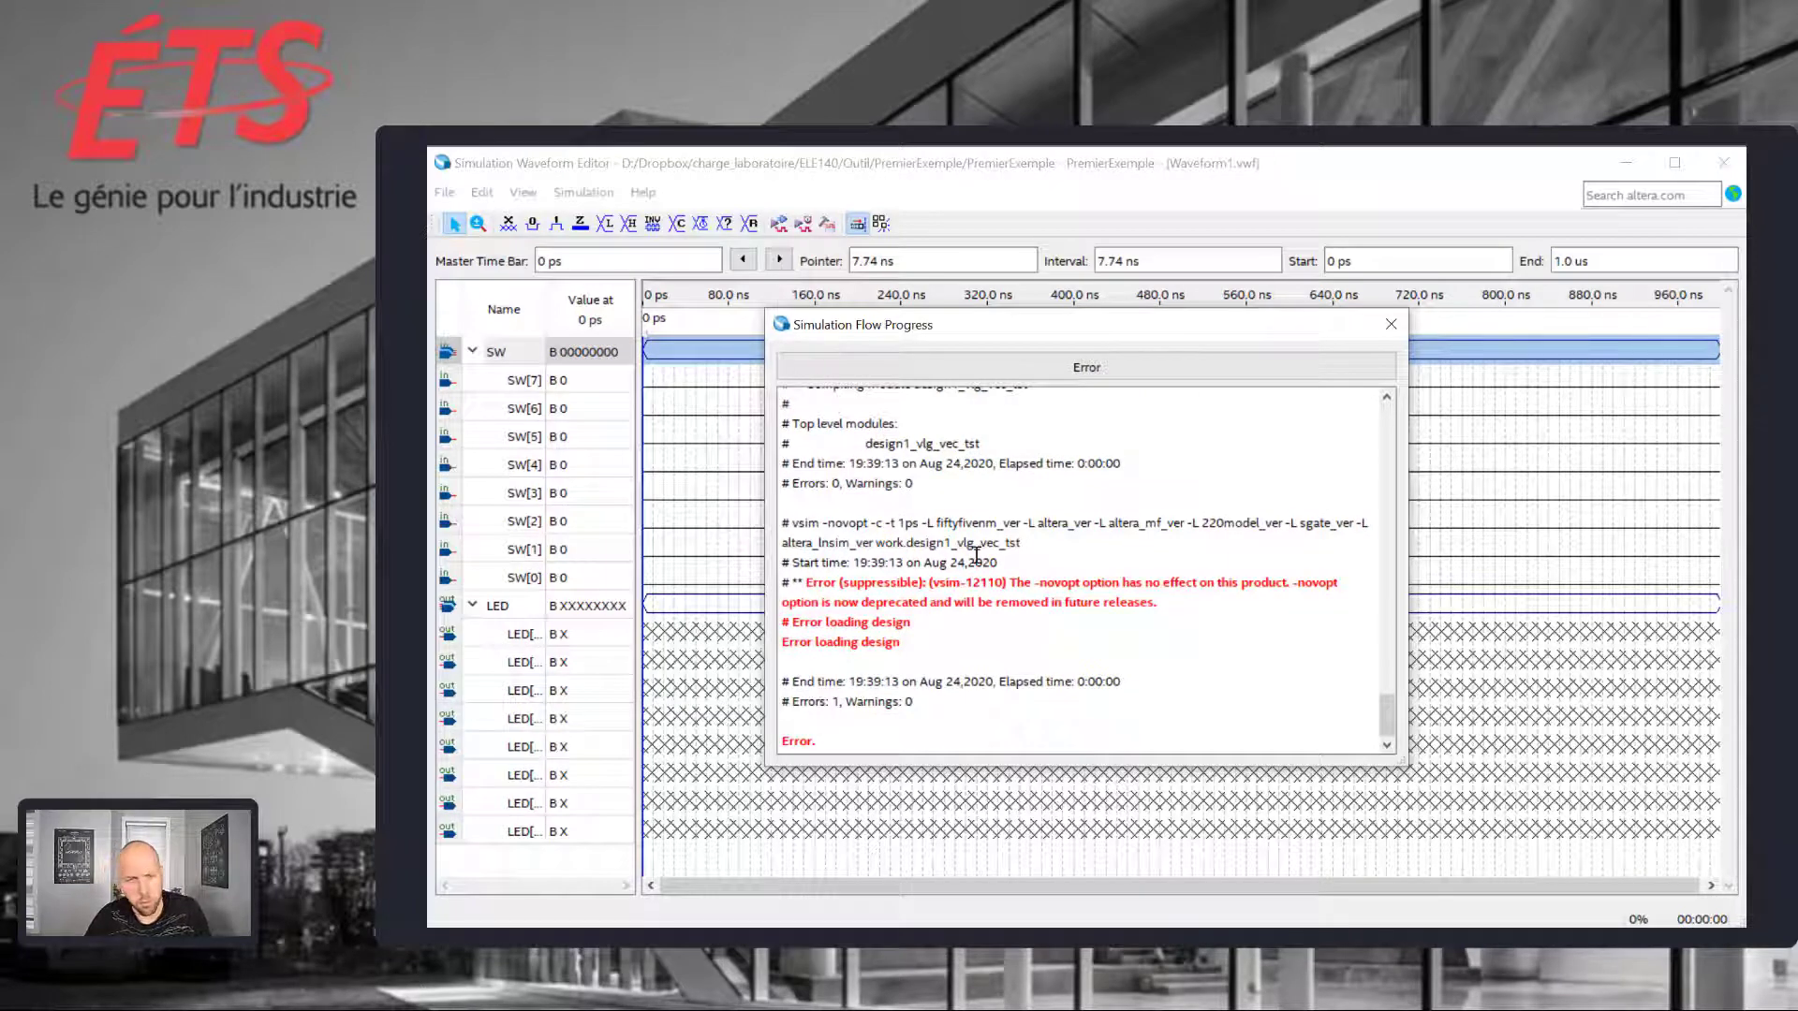
{"action": "left_click_drag", "start_coordinate": [805, 582], "coordinate": [1034, 597]}
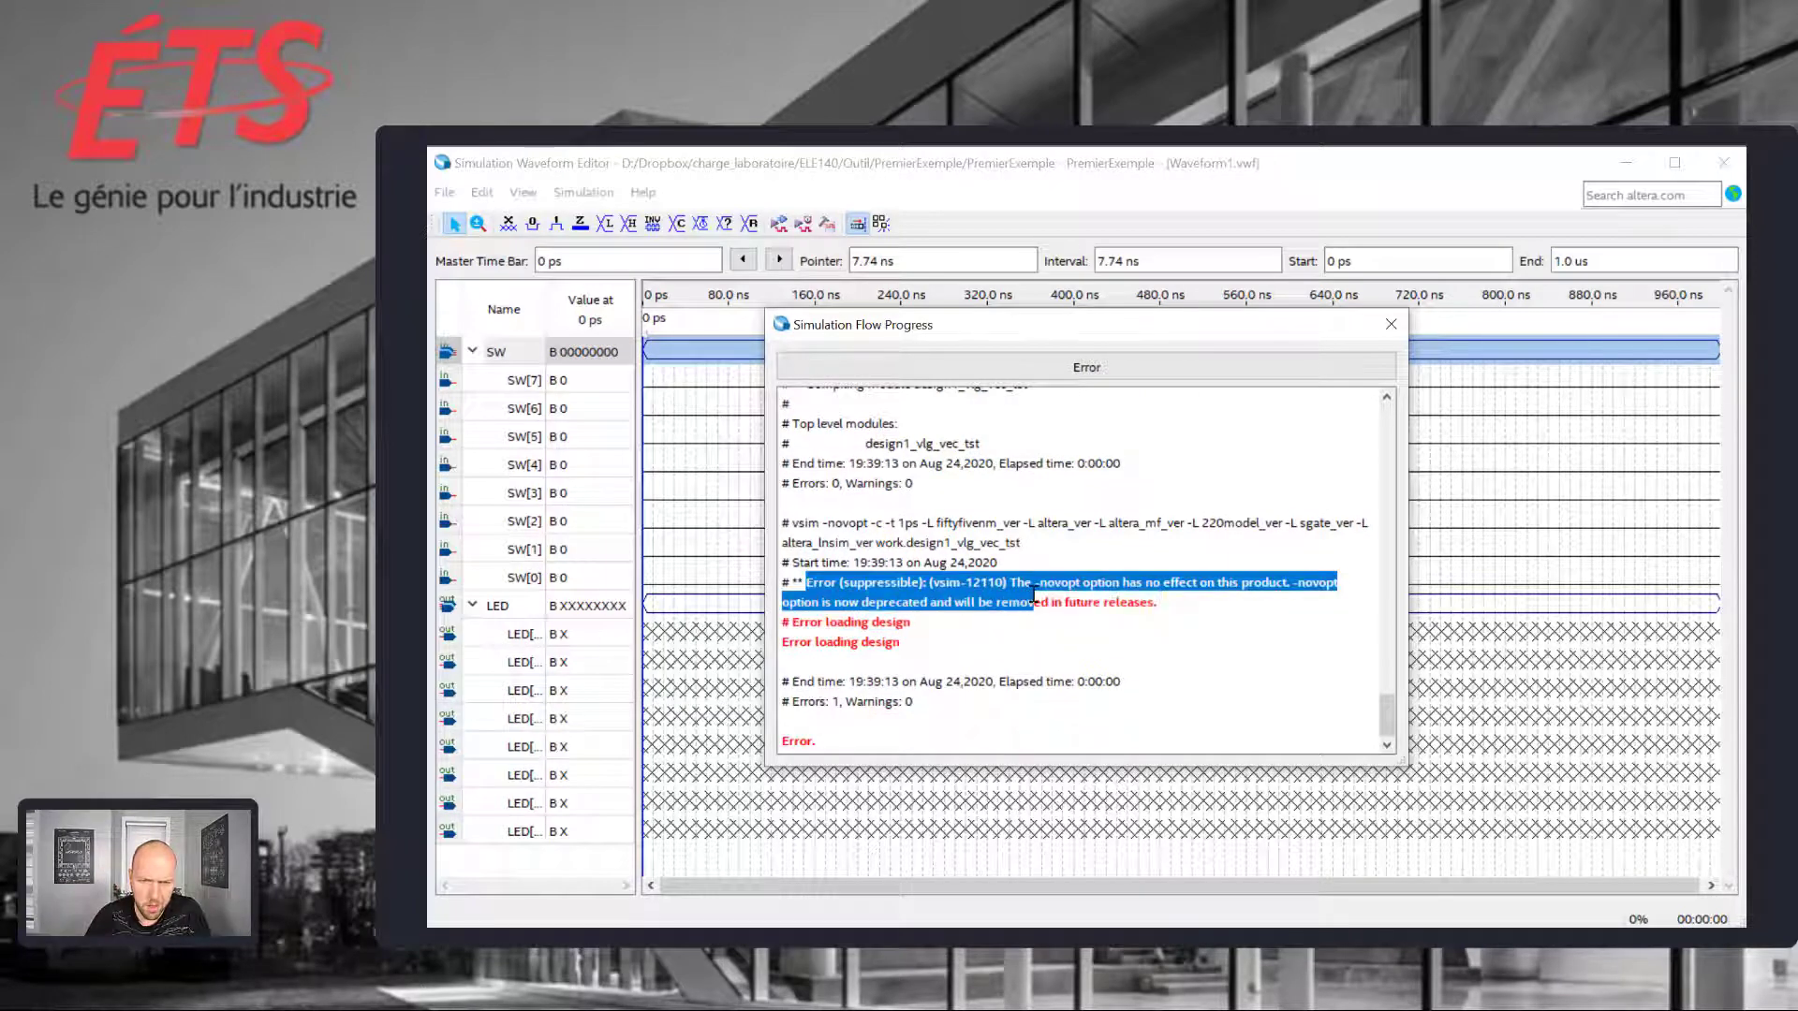
{"action": "left_click", "coordinate": [1108, 587]}
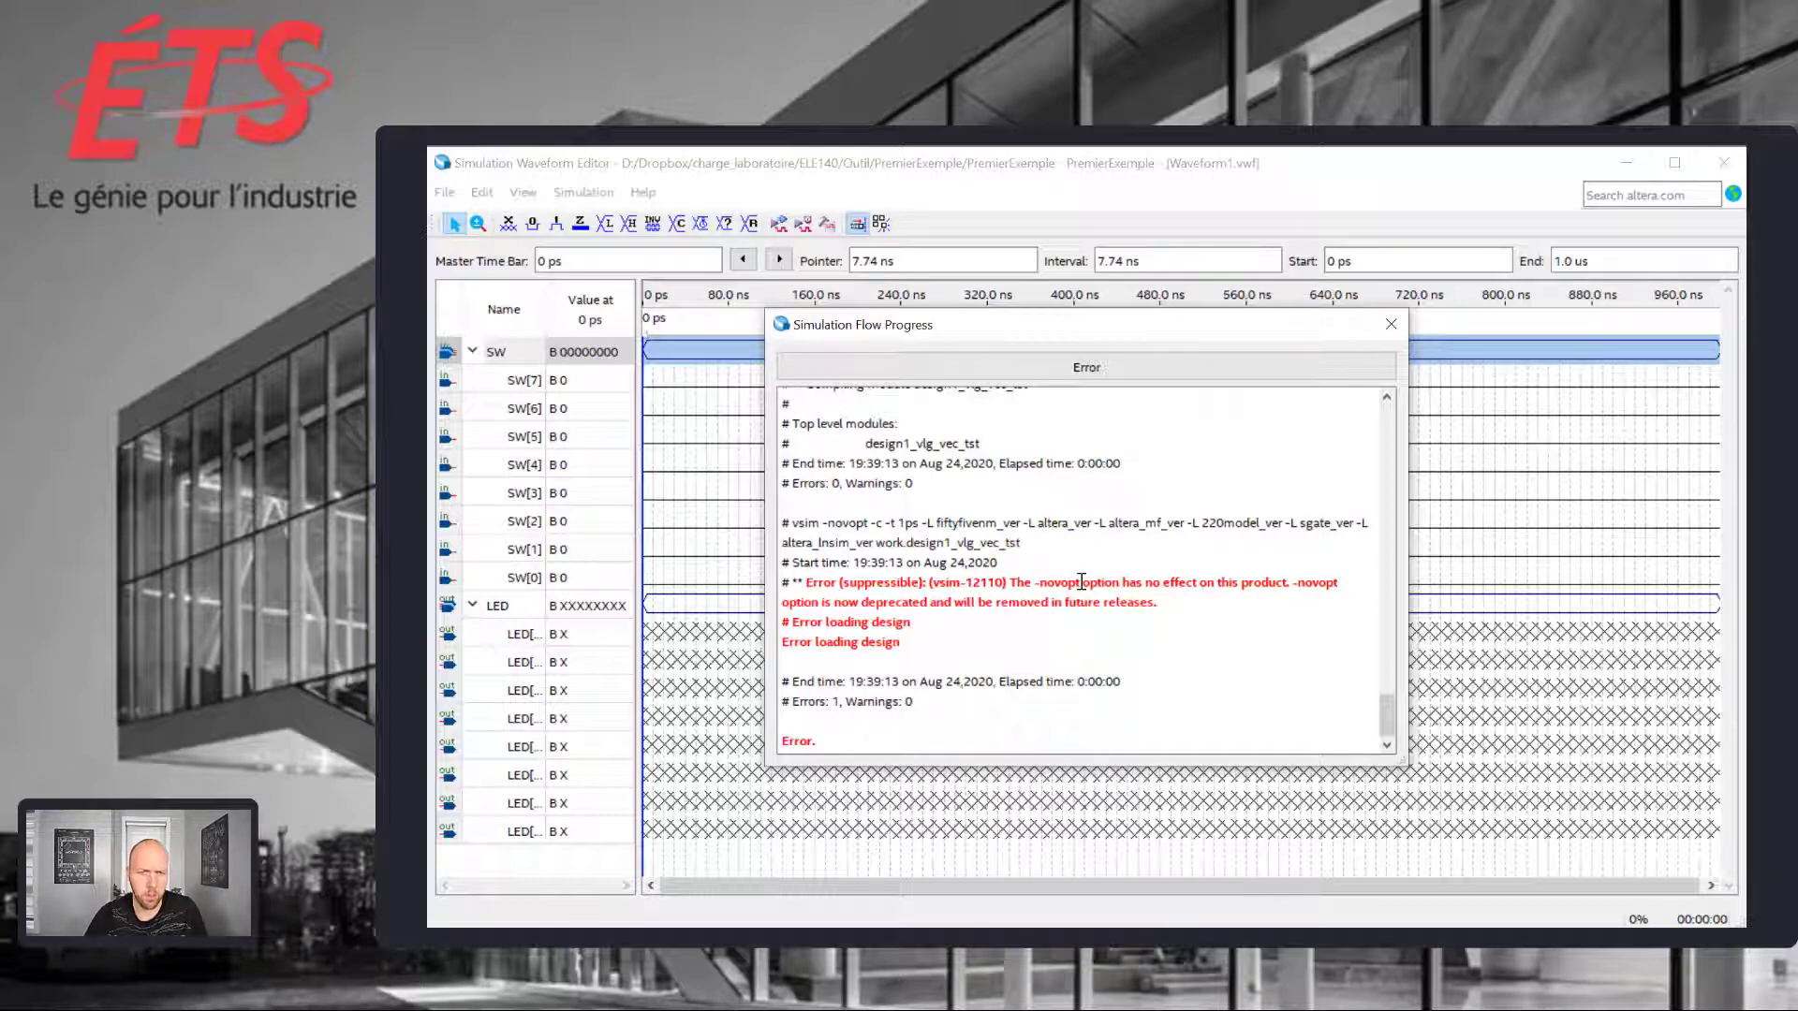
{"action": "left_click", "coordinate": [1392, 325]}
- Remove the -novopt option from the vsim line of the functional simulation's ModelSim script and save the simulation settings
{"action": "left_click", "coordinate": [581, 193]}
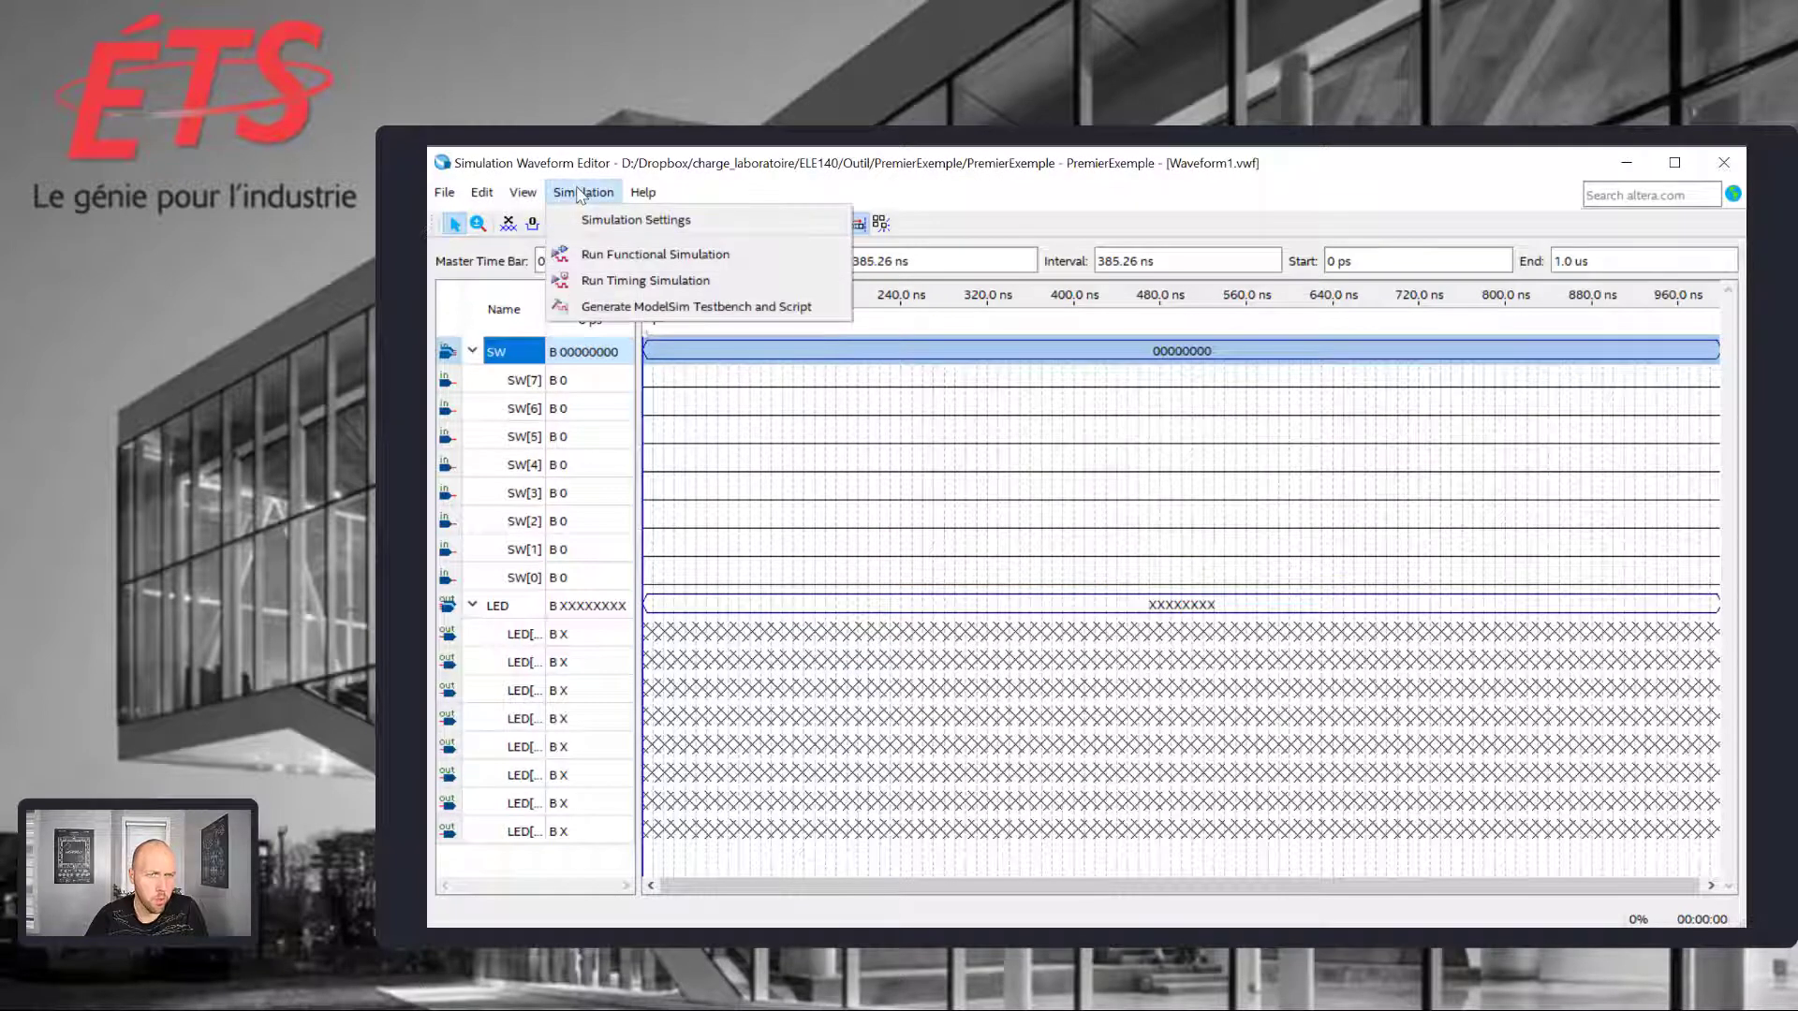
{"action": "left_click", "coordinate": [599, 221]}
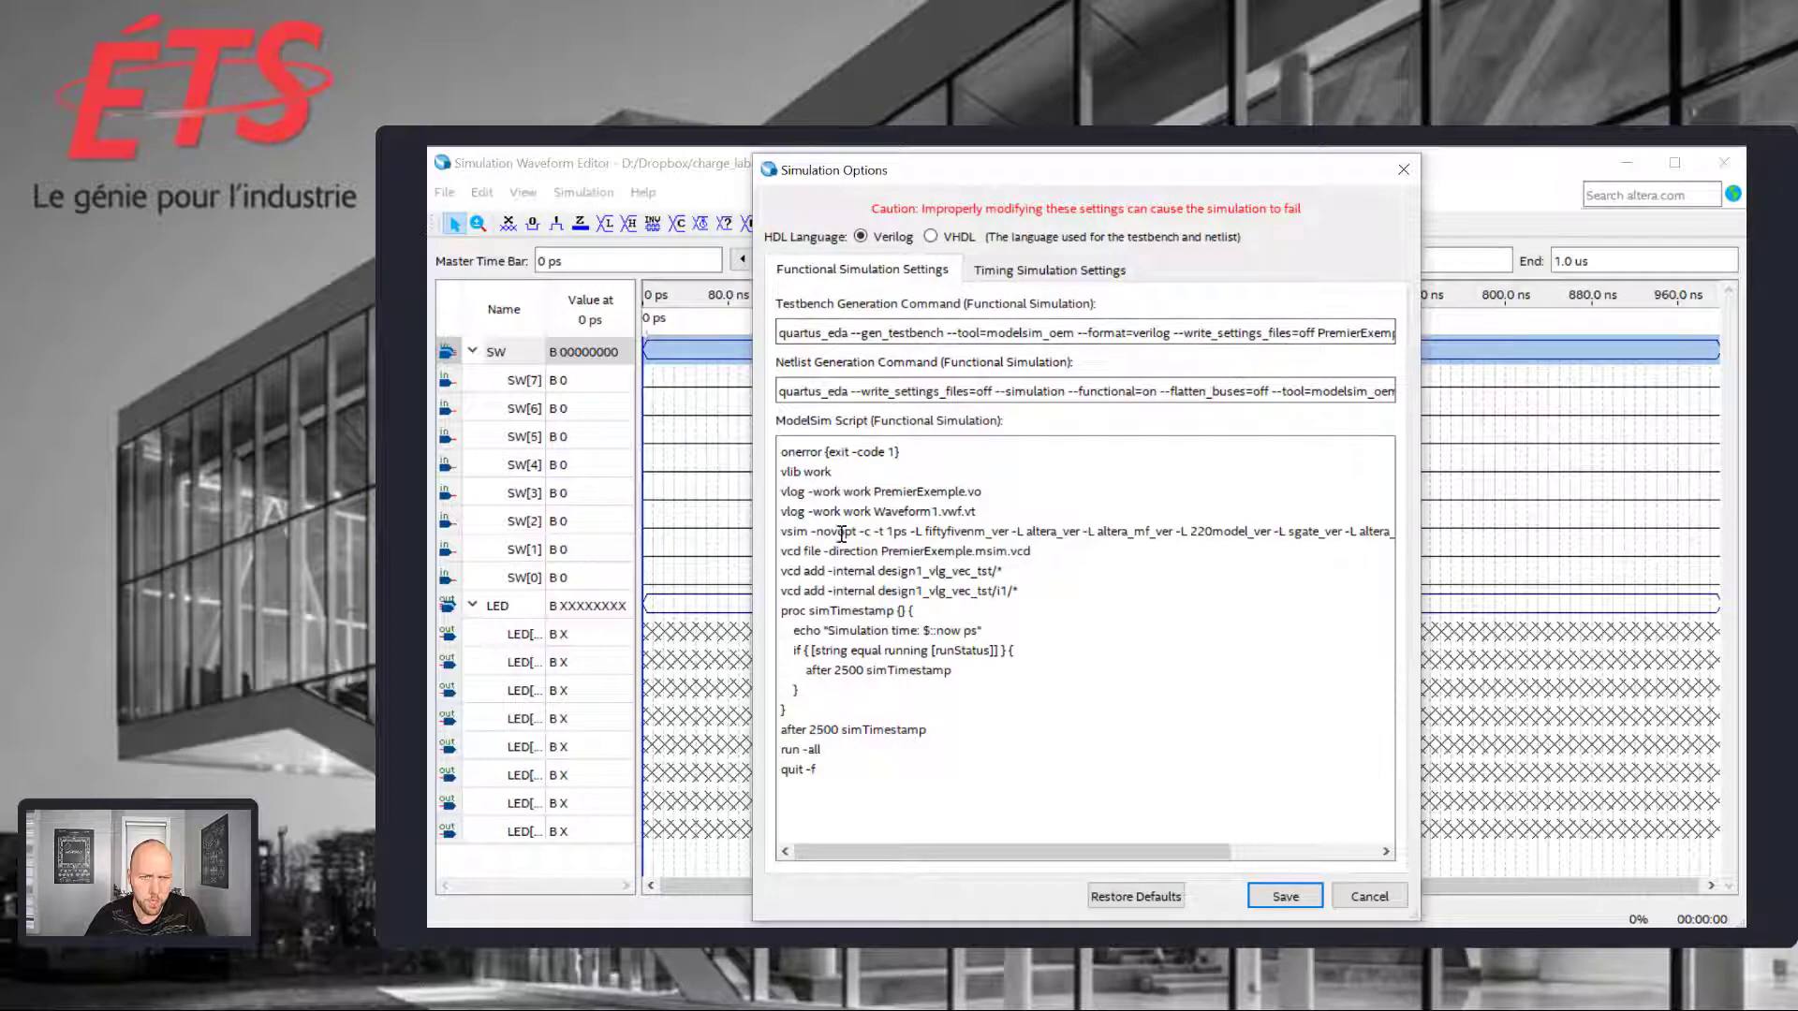
{"action": "left_click", "coordinate": [814, 530]}
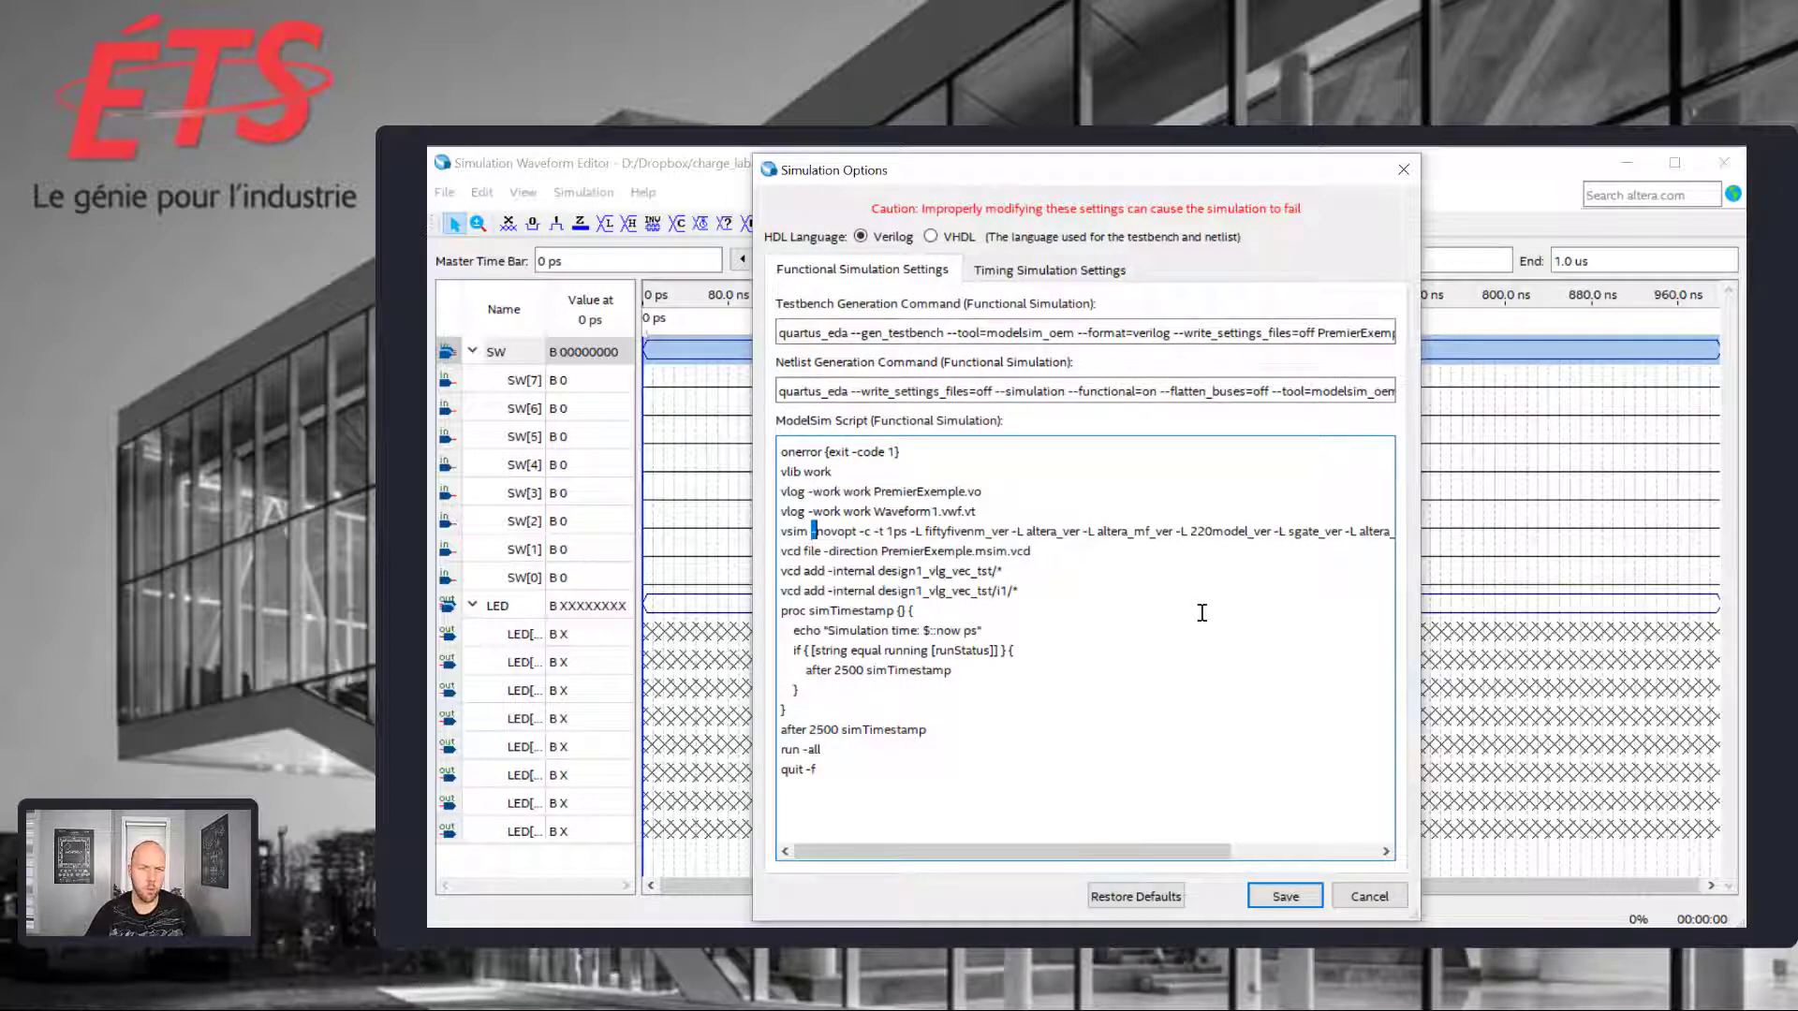
{"action": "key", "text": "shift+Right"}
{"action": "key", "text": "shift+Right"}
{"action": "key", "text": "shift+Right"}
{"action": "key", "text": "shift+Right"}
{"action": "key", "text": "shift+Right"}
{"action": "key", "text": "shift+Right"}
{"action": "key", "text": "shift+Right"}
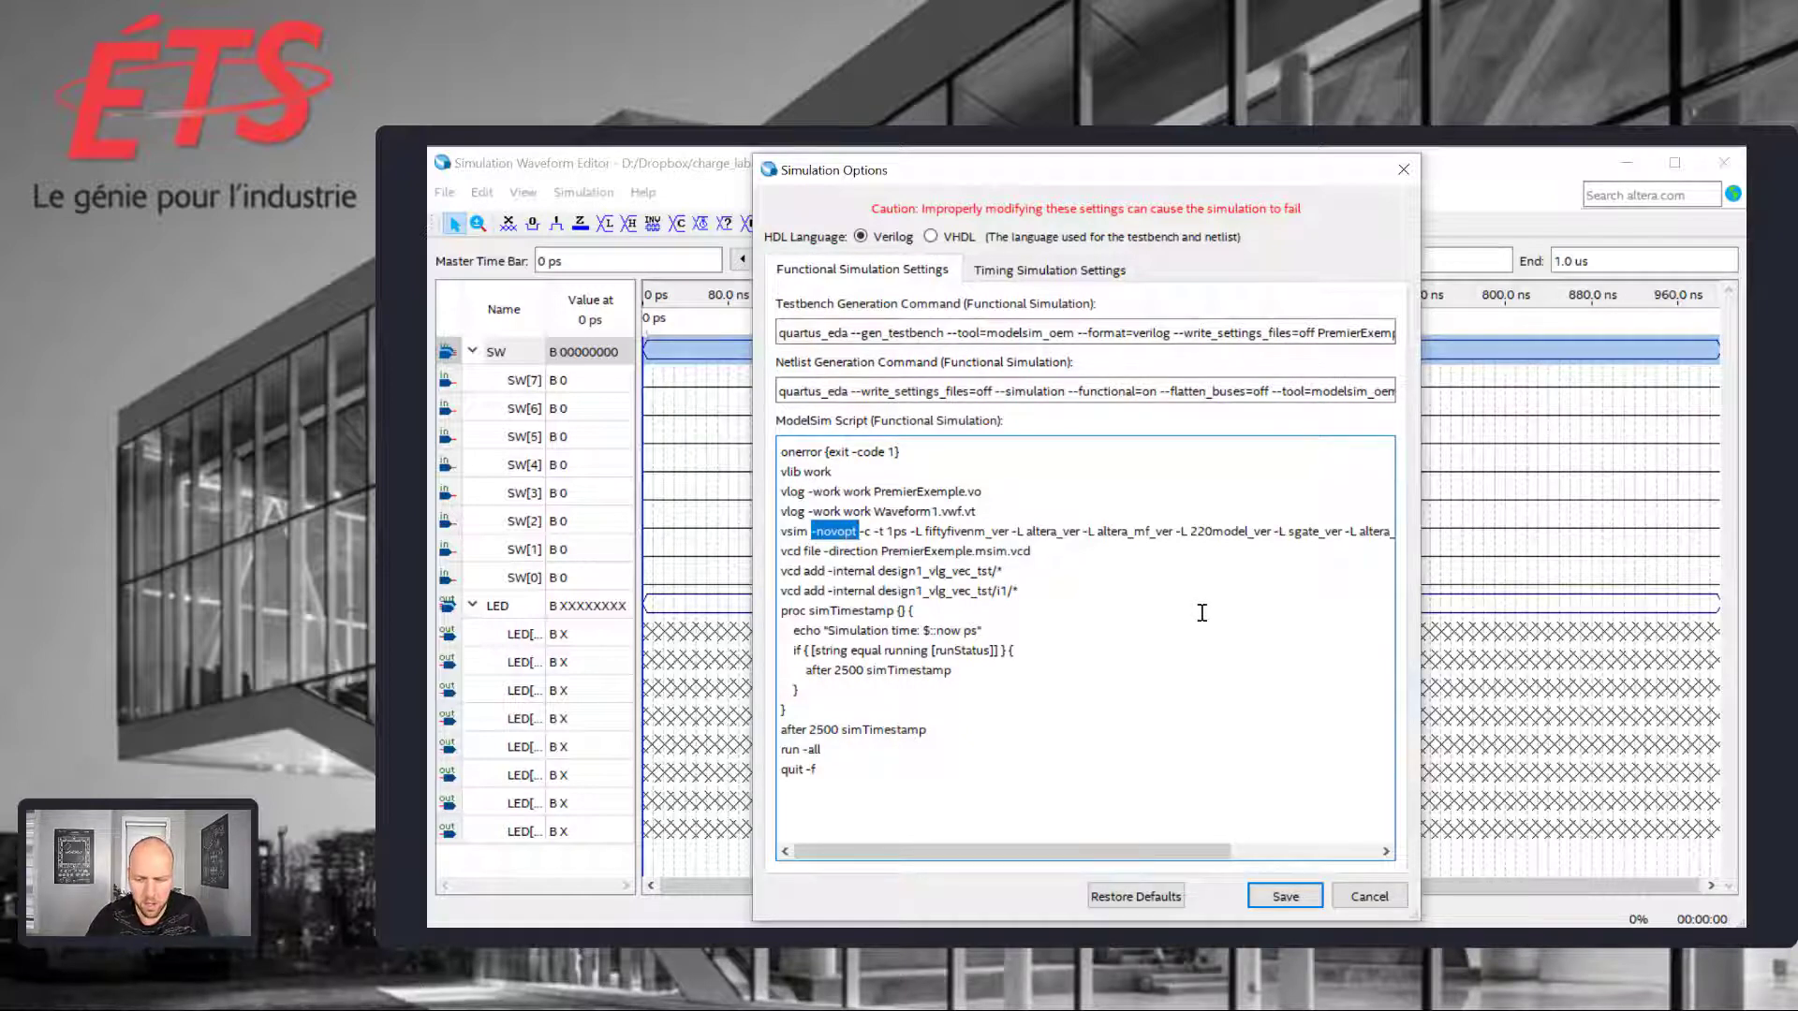
{"action": "key", "text": "Delete"}
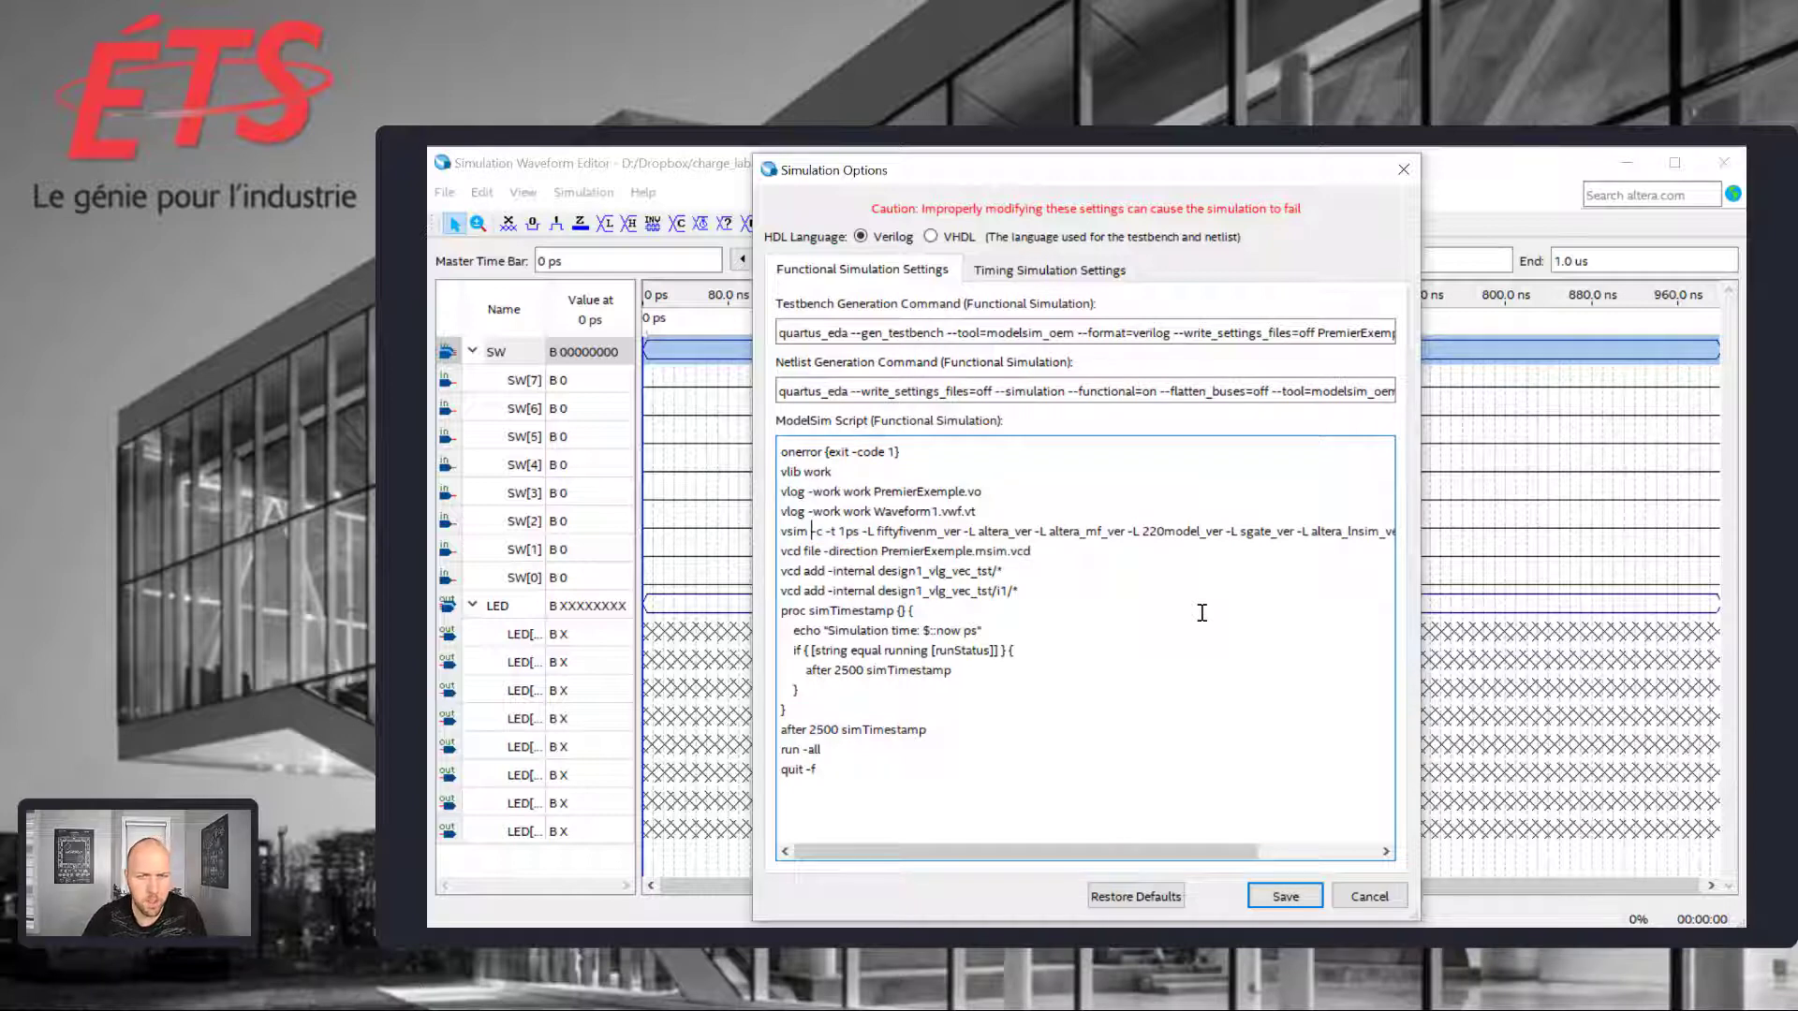
{"action": "left_click", "coordinate": [1257, 887]}
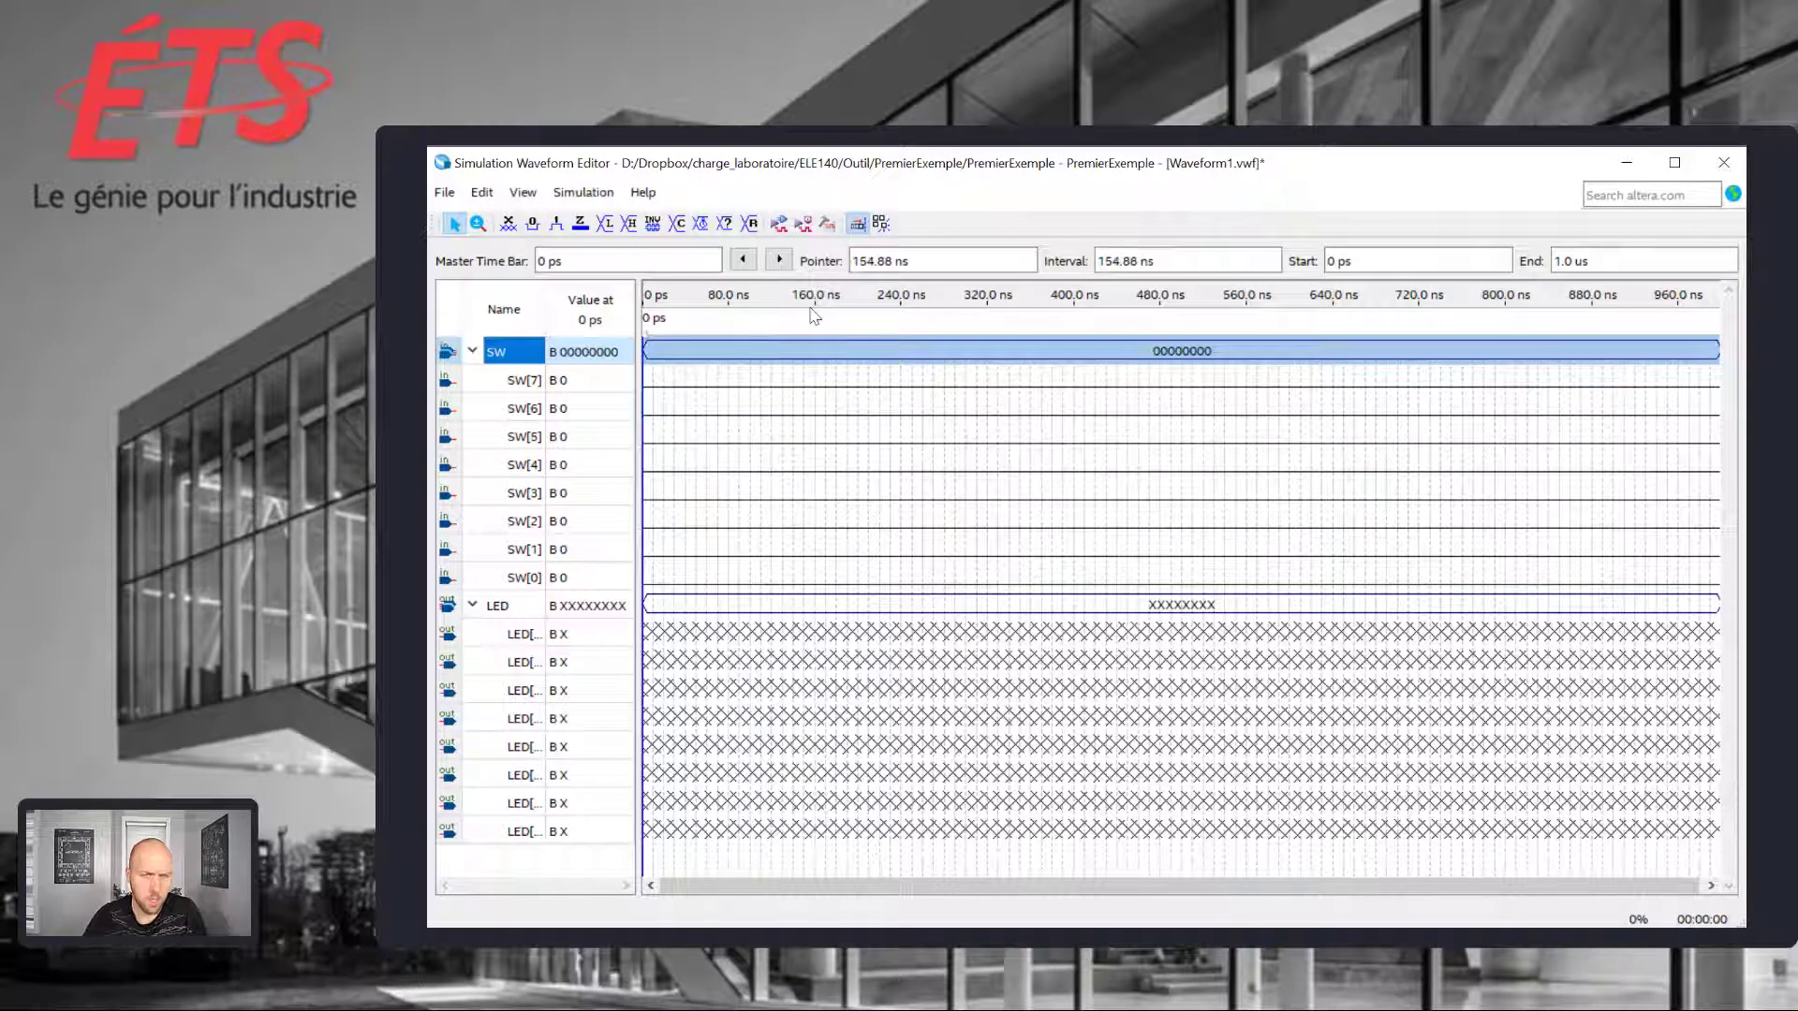
- Run the functional simulation on the waveform, review the resulting LED outputs, and close the read-only results
{"action": "left_click", "coordinate": [778, 230]}
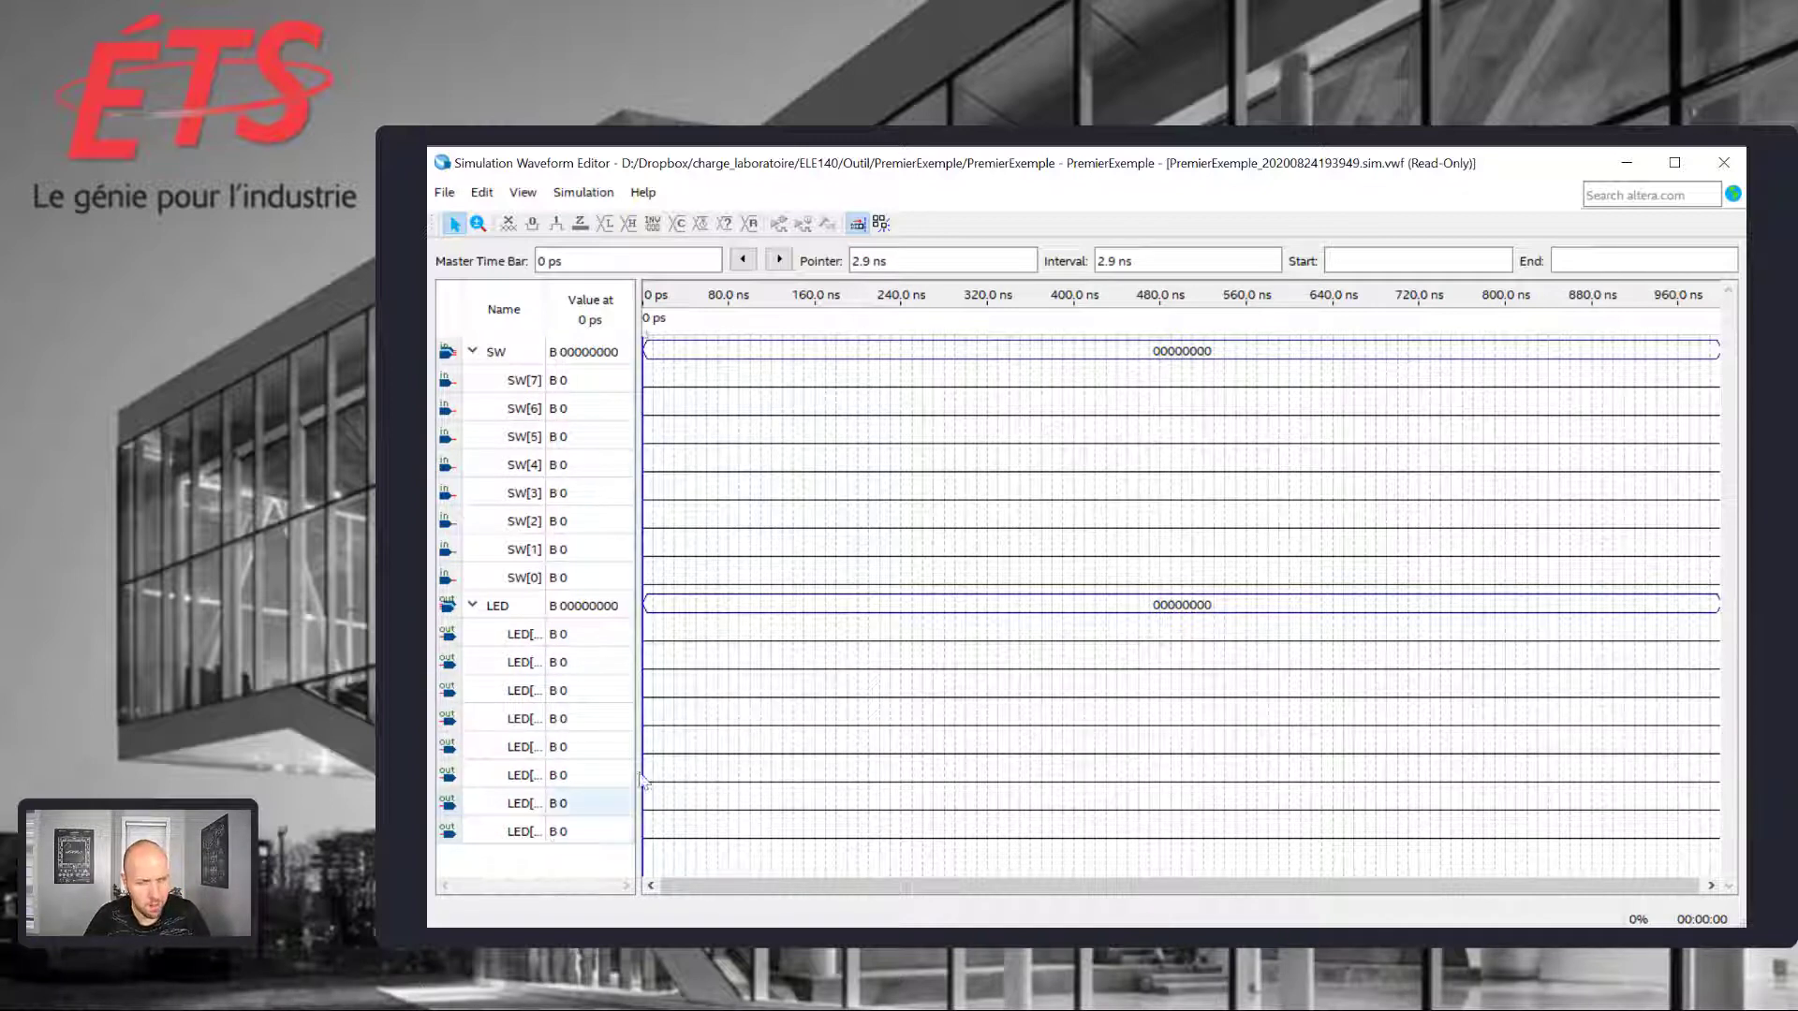
{"action": "left_click", "coordinate": [1719, 174]}
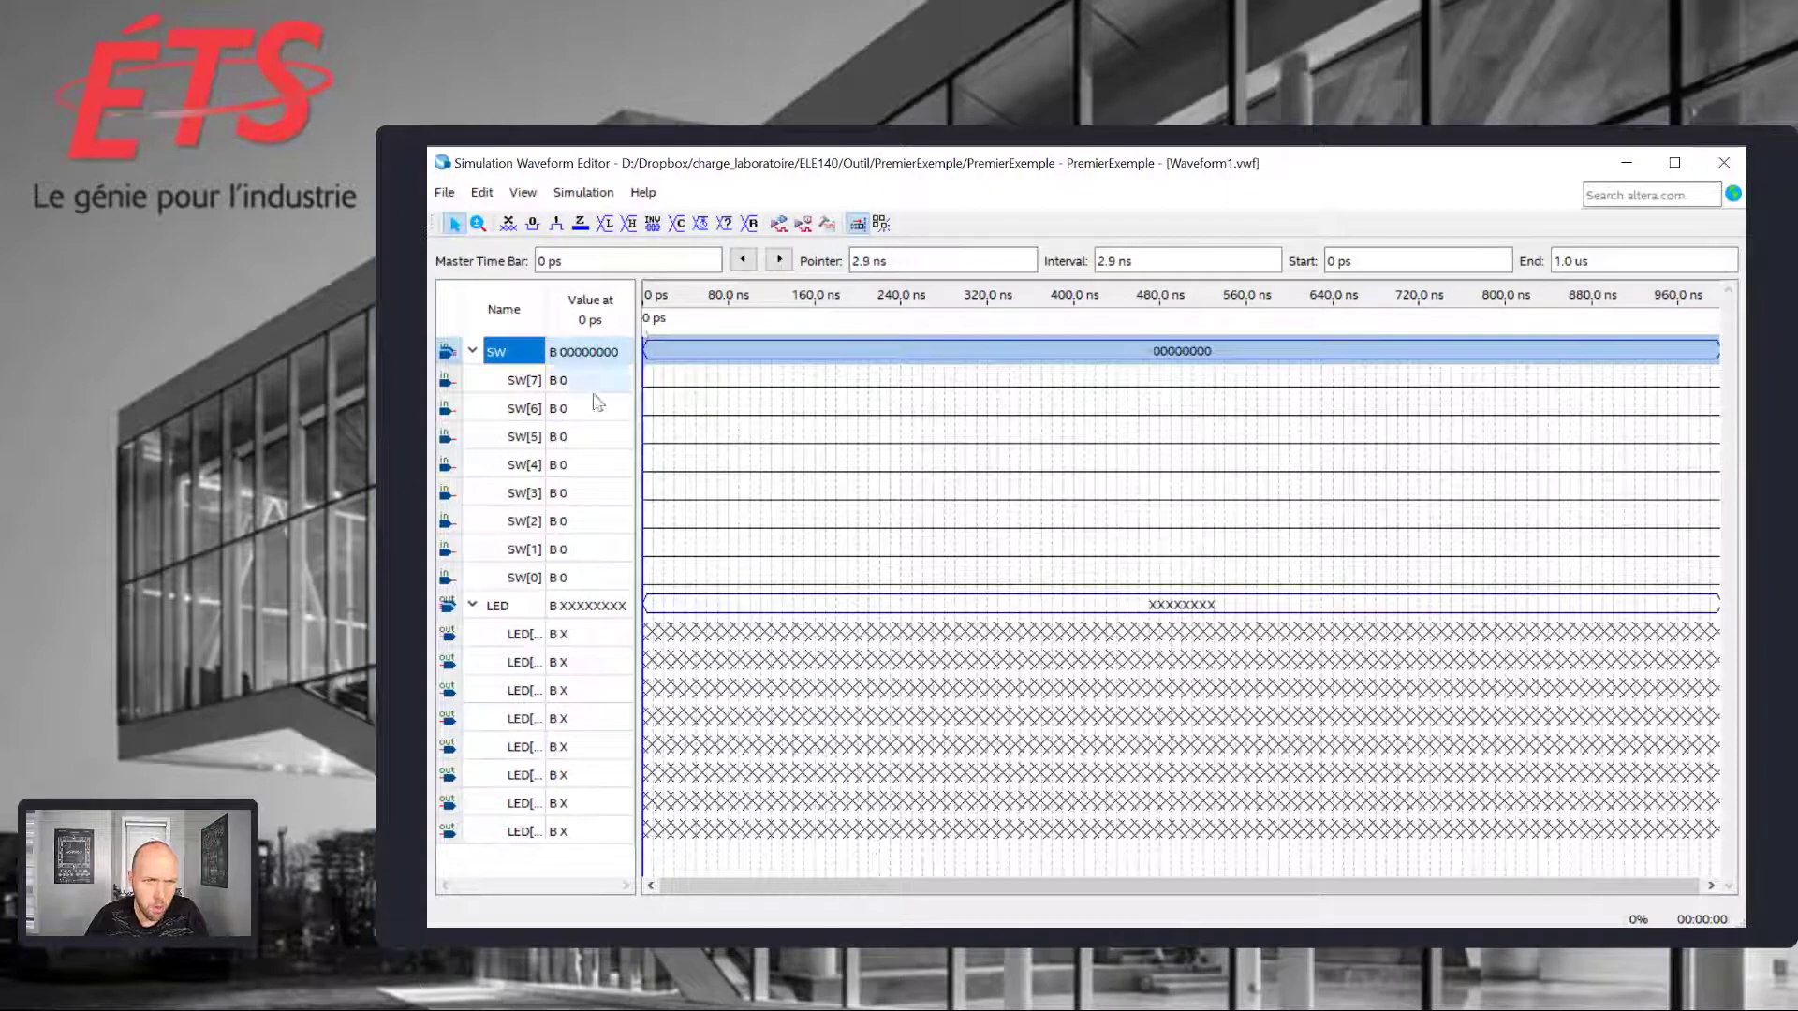
- Force SW[7] high from 80 to 160 ns and SW[6] high from 210 to 300 ns in the input waveform
{"action": "left_click", "coordinate": [772, 384]}
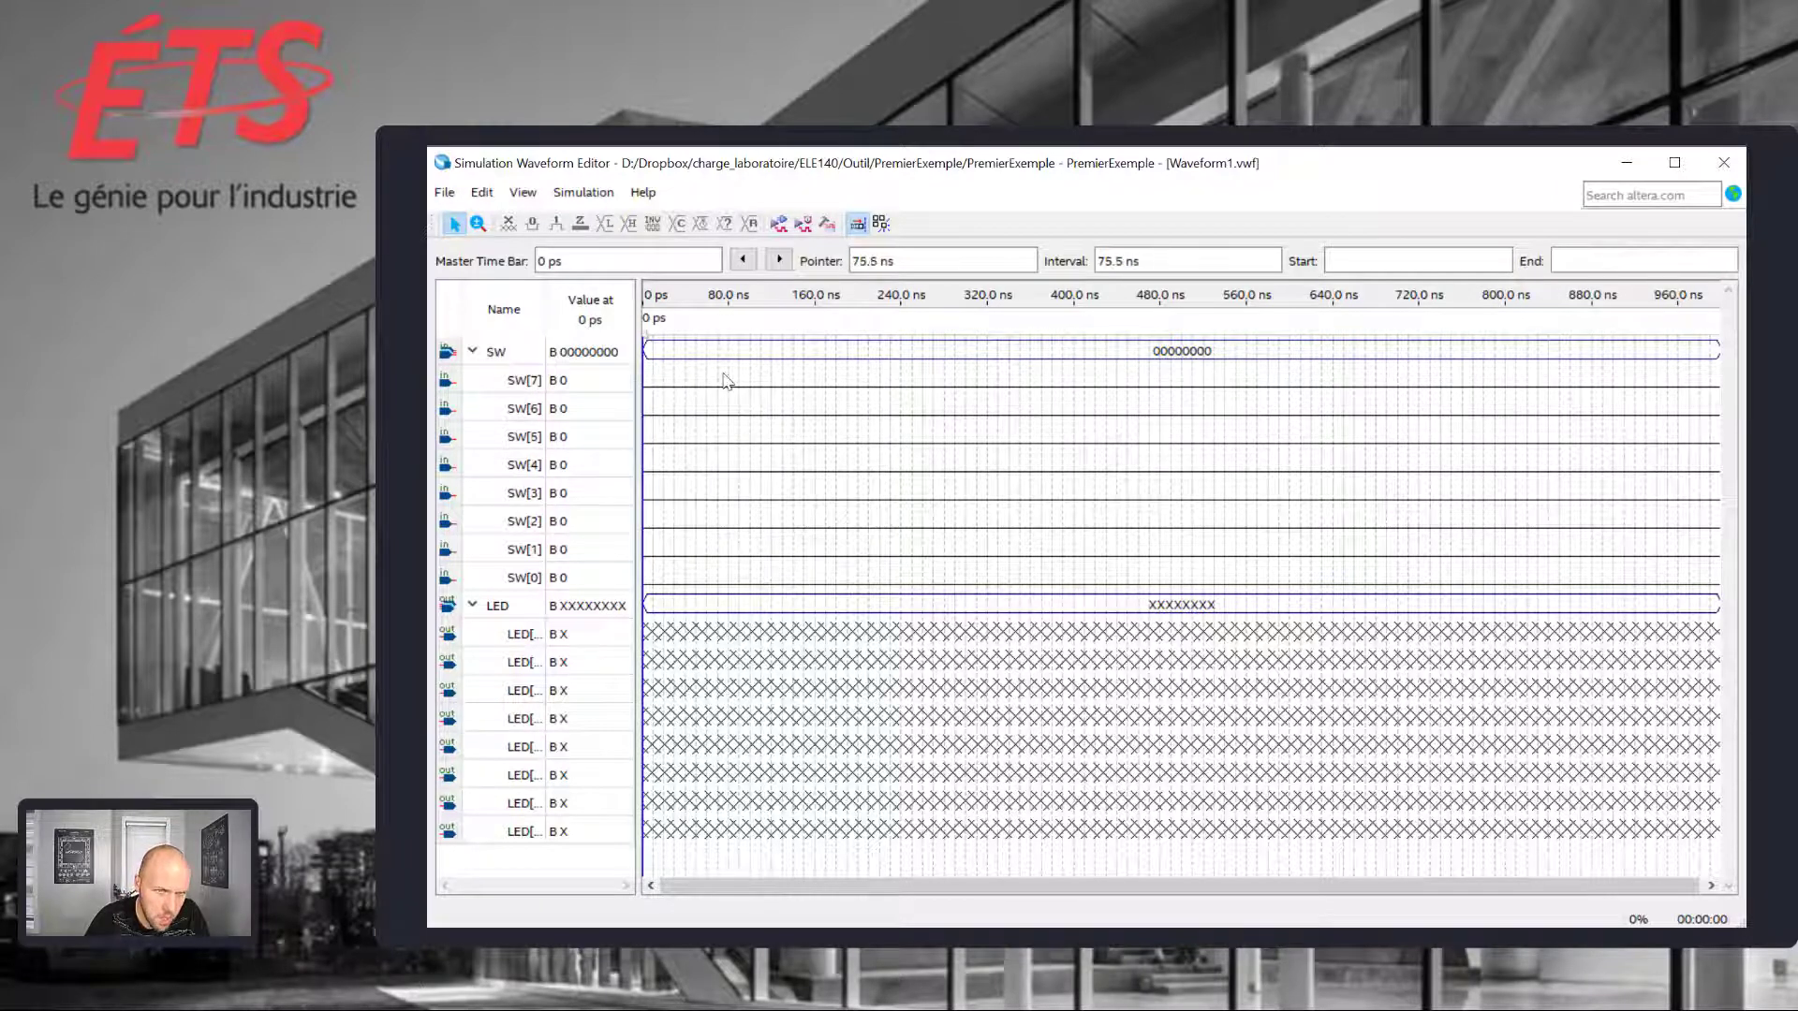
{"action": "left_click_drag", "start_coordinate": [731, 374], "coordinate": [814, 393]}
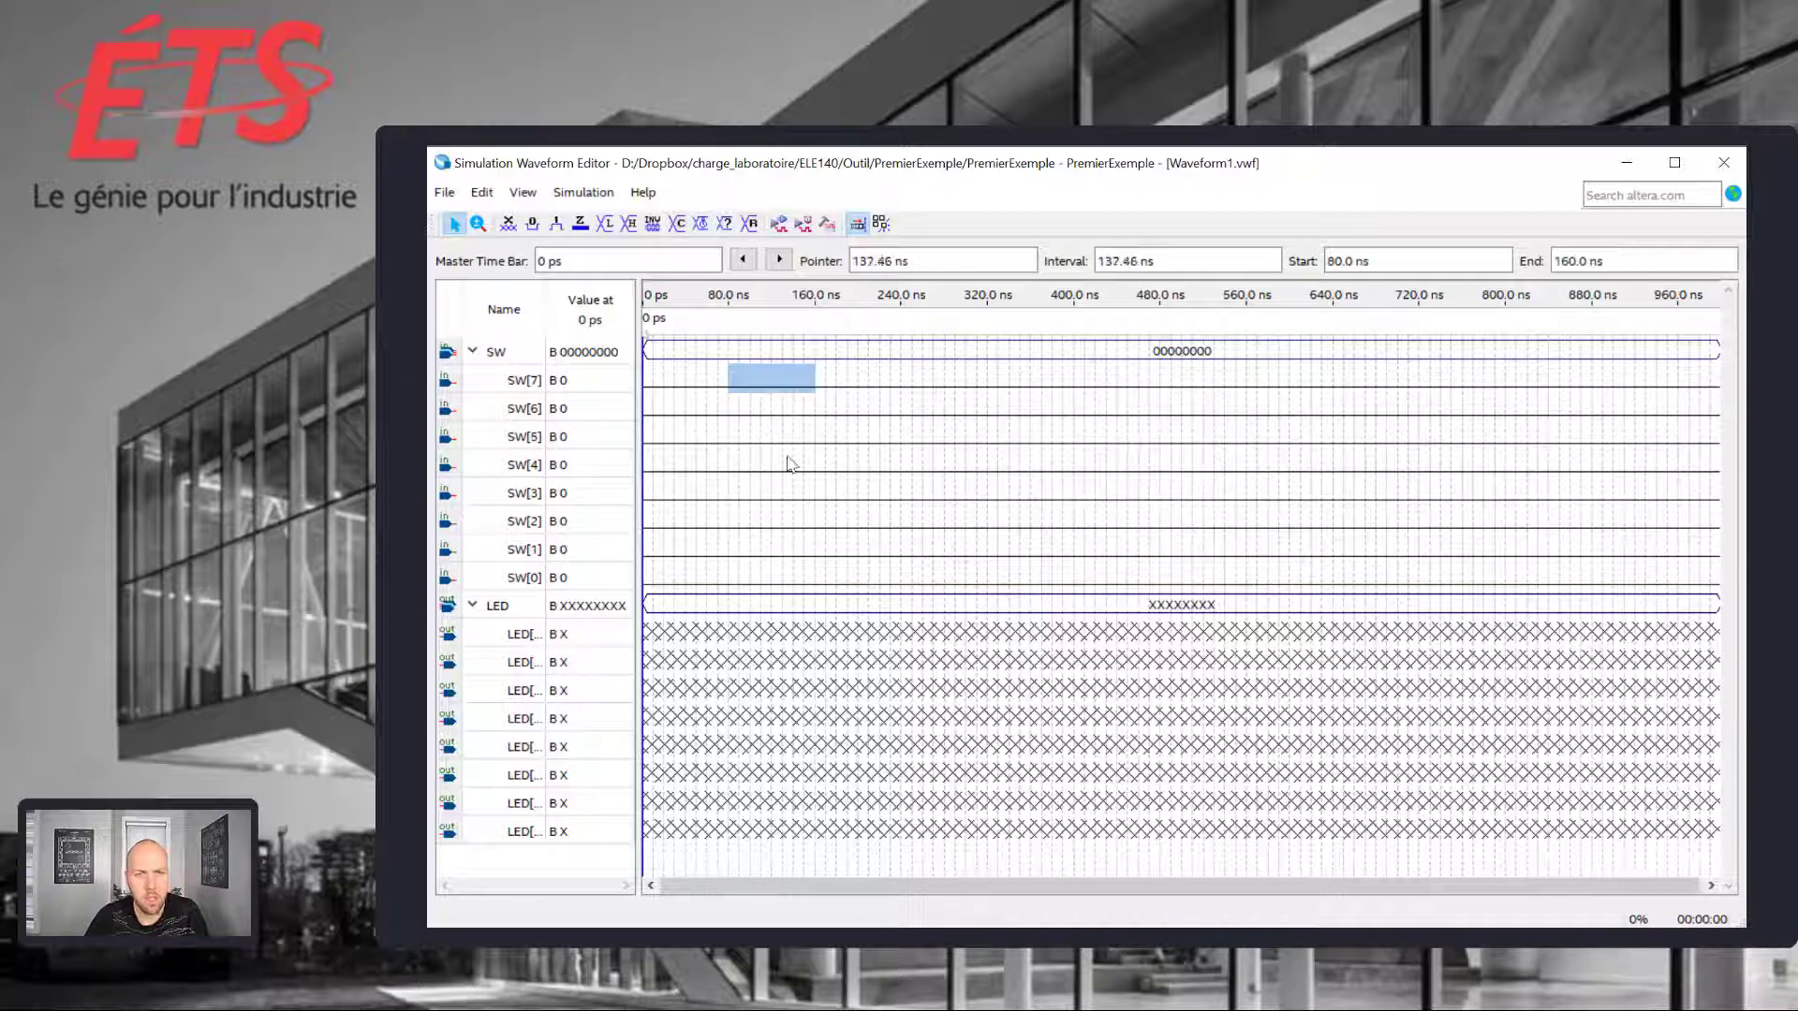
{"action": "left_click", "coordinate": [556, 225]}
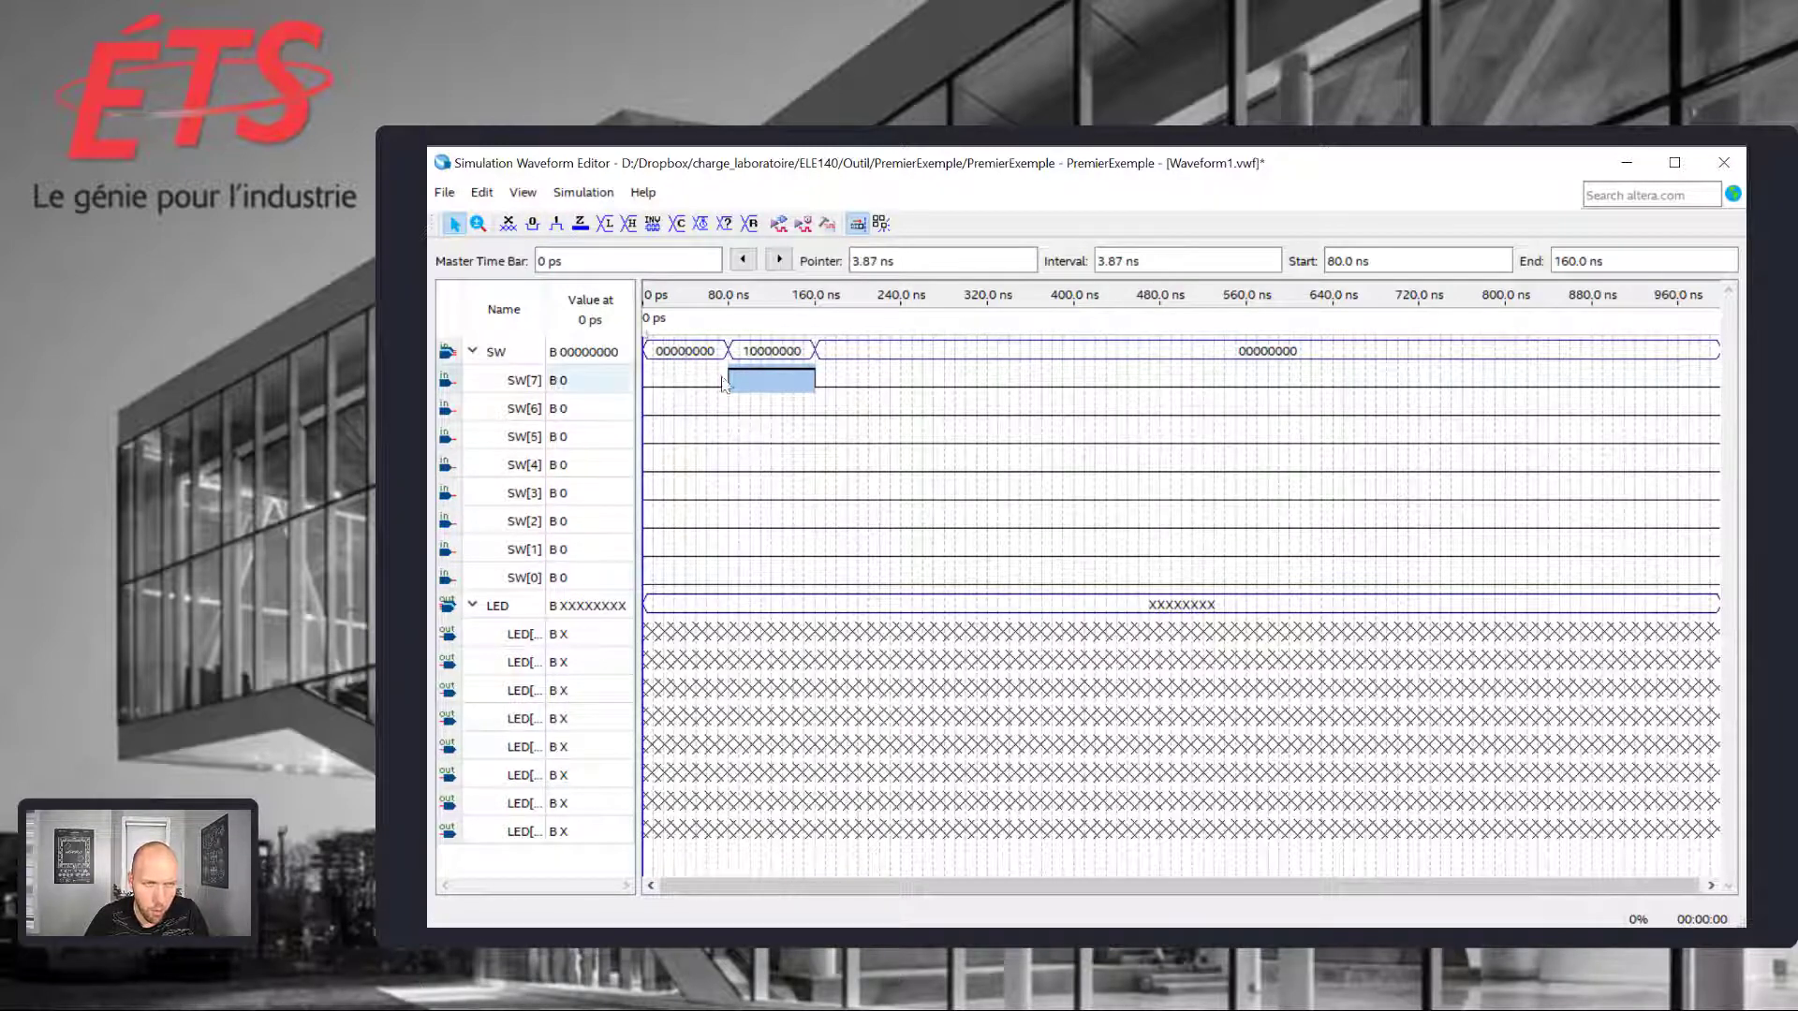
{"action": "left_click_drag", "start_coordinate": [869, 411], "coordinate": [967, 420]}
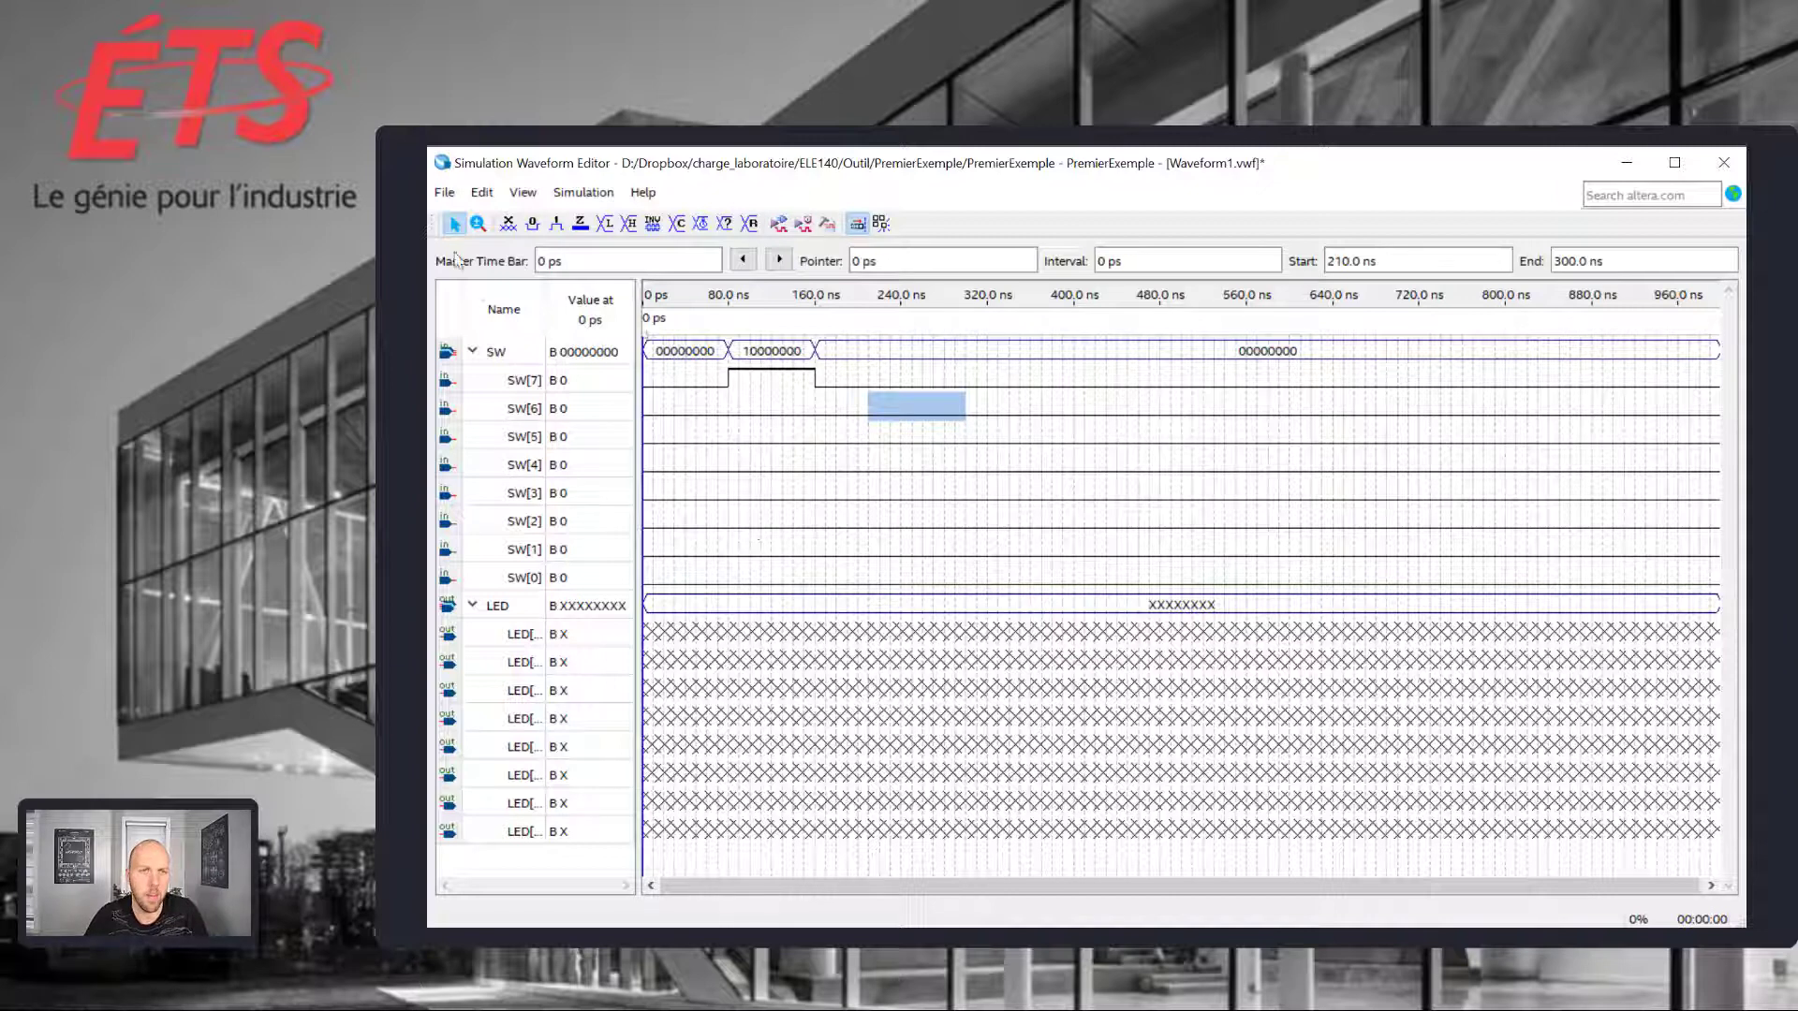
{"action": "left_click", "coordinate": [556, 225]}
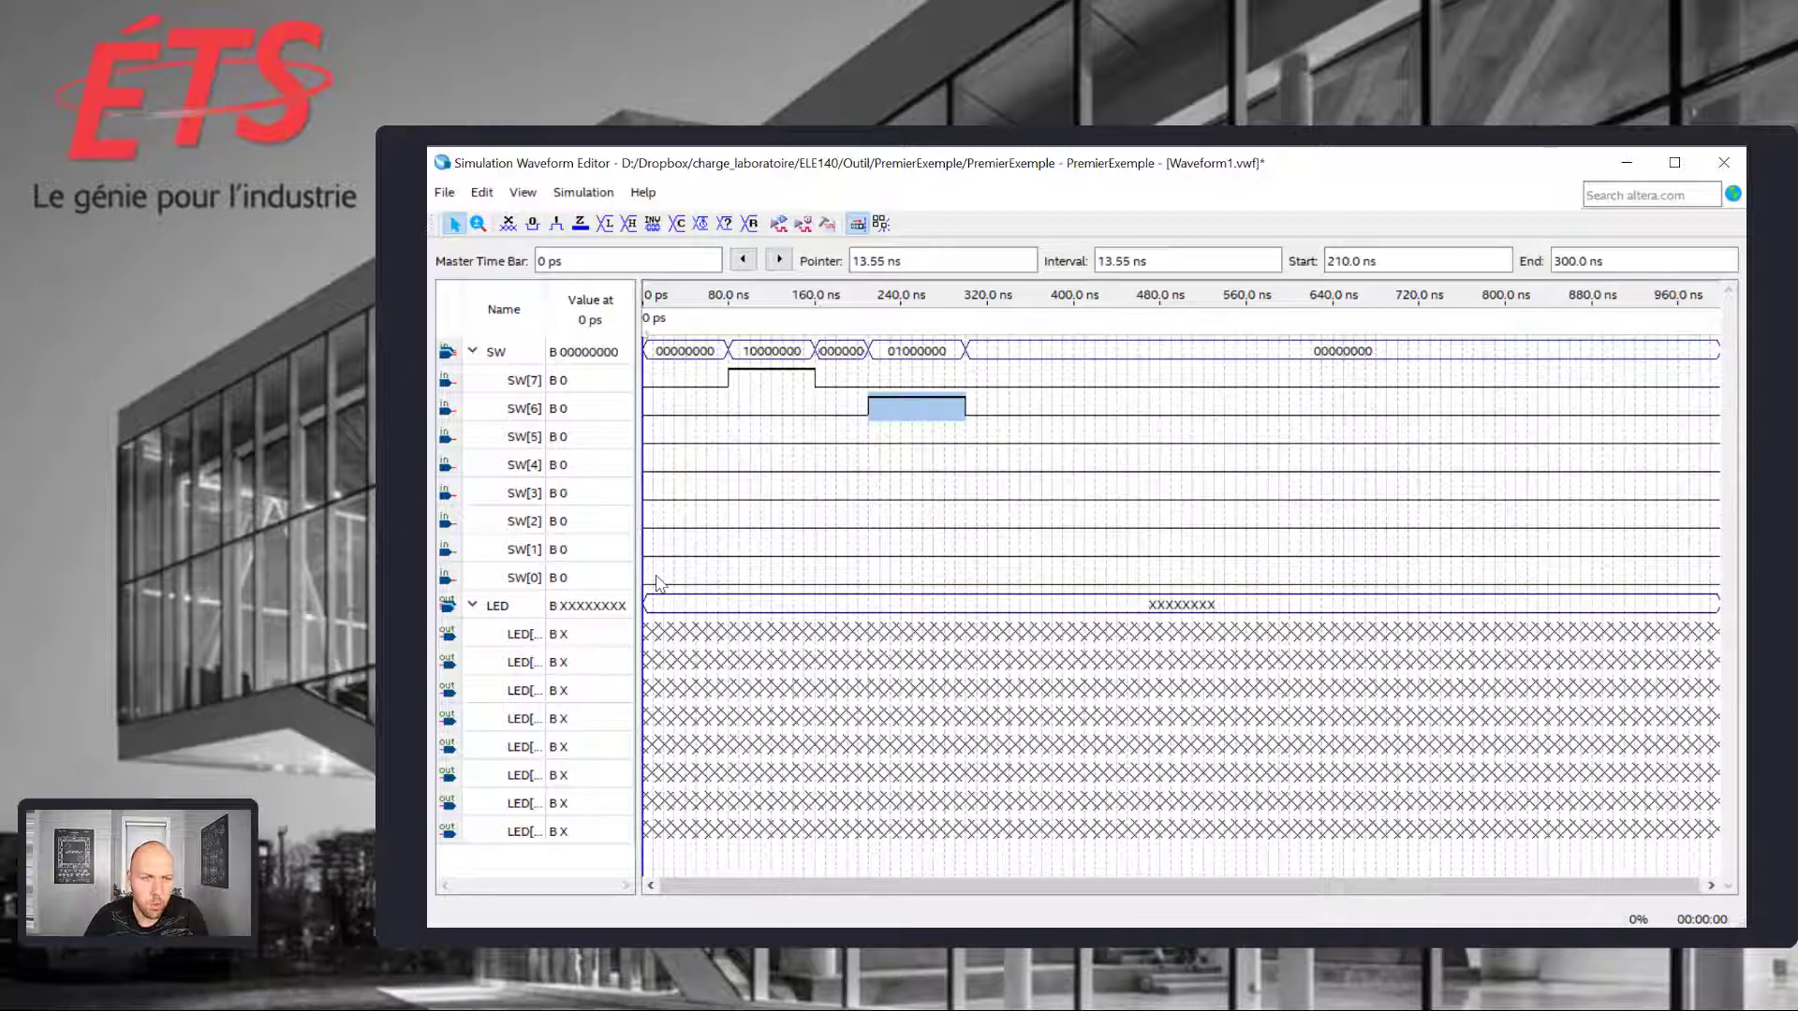
- Fill SW[0] with a binary count value starting at 0 and transitioning every 10 ns
{"action": "left_click", "coordinate": [528, 578]}
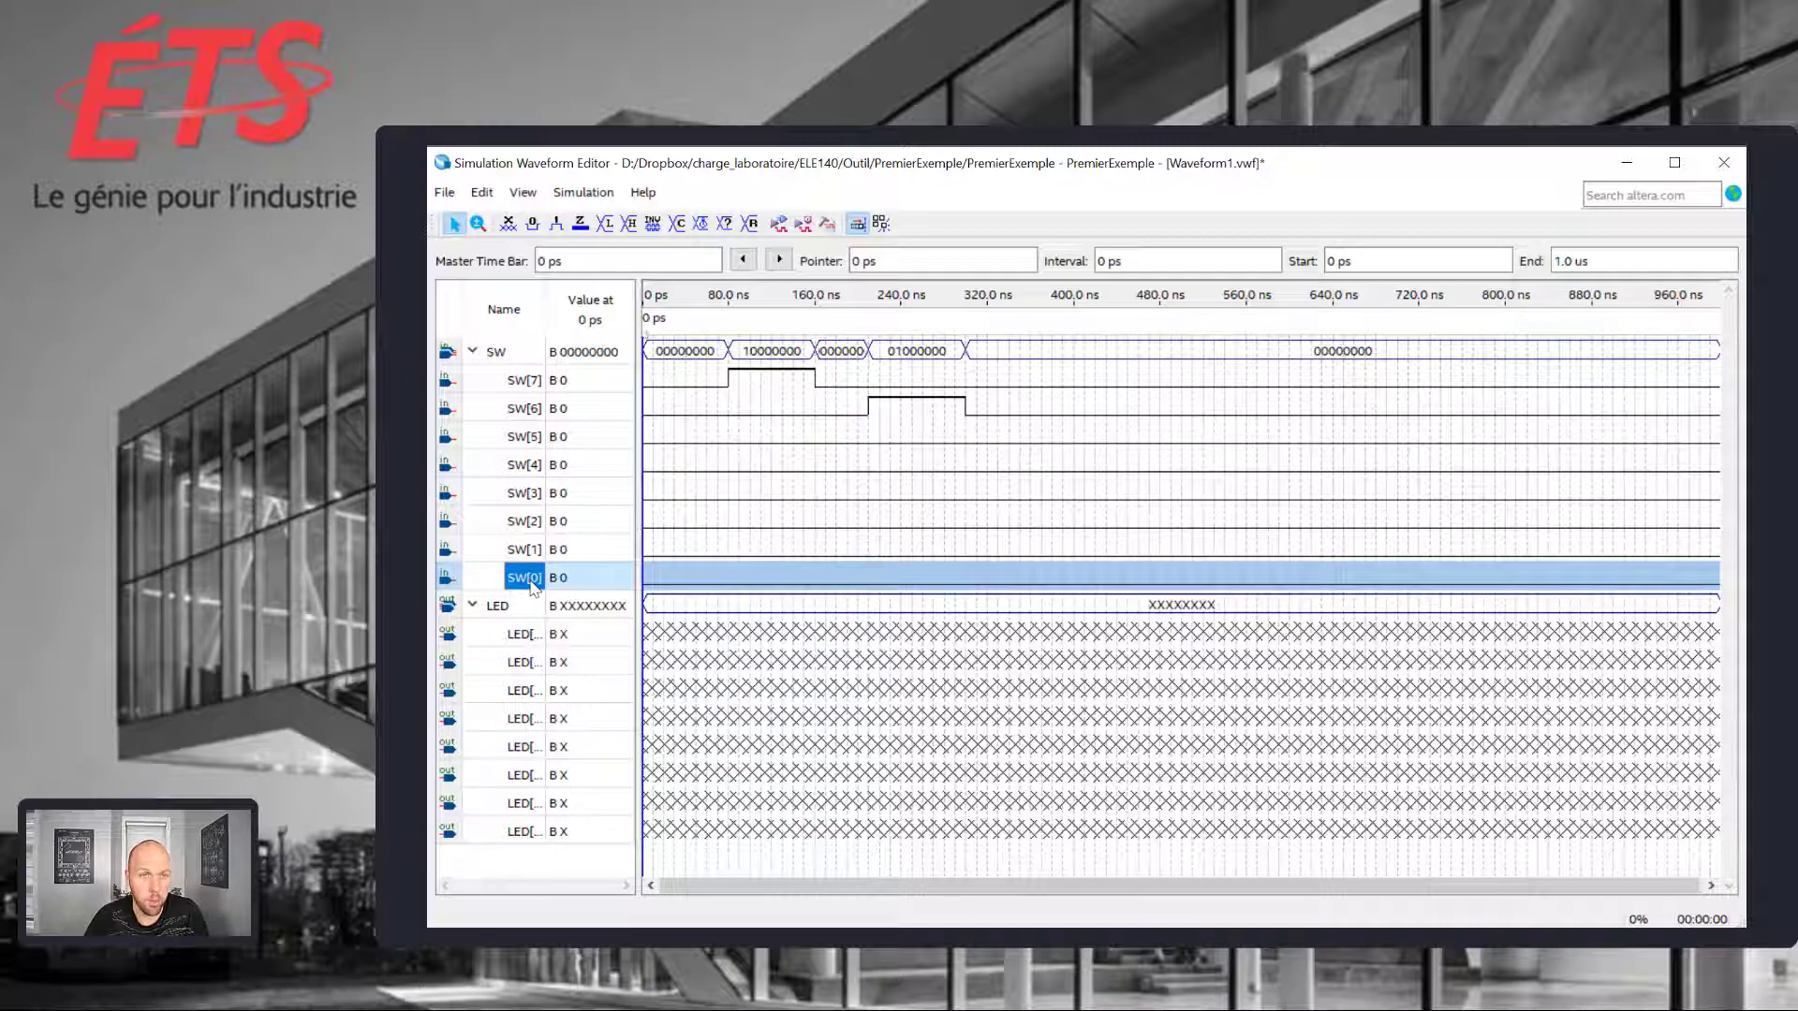
{"action": "left_click", "coordinate": [676, 224]}
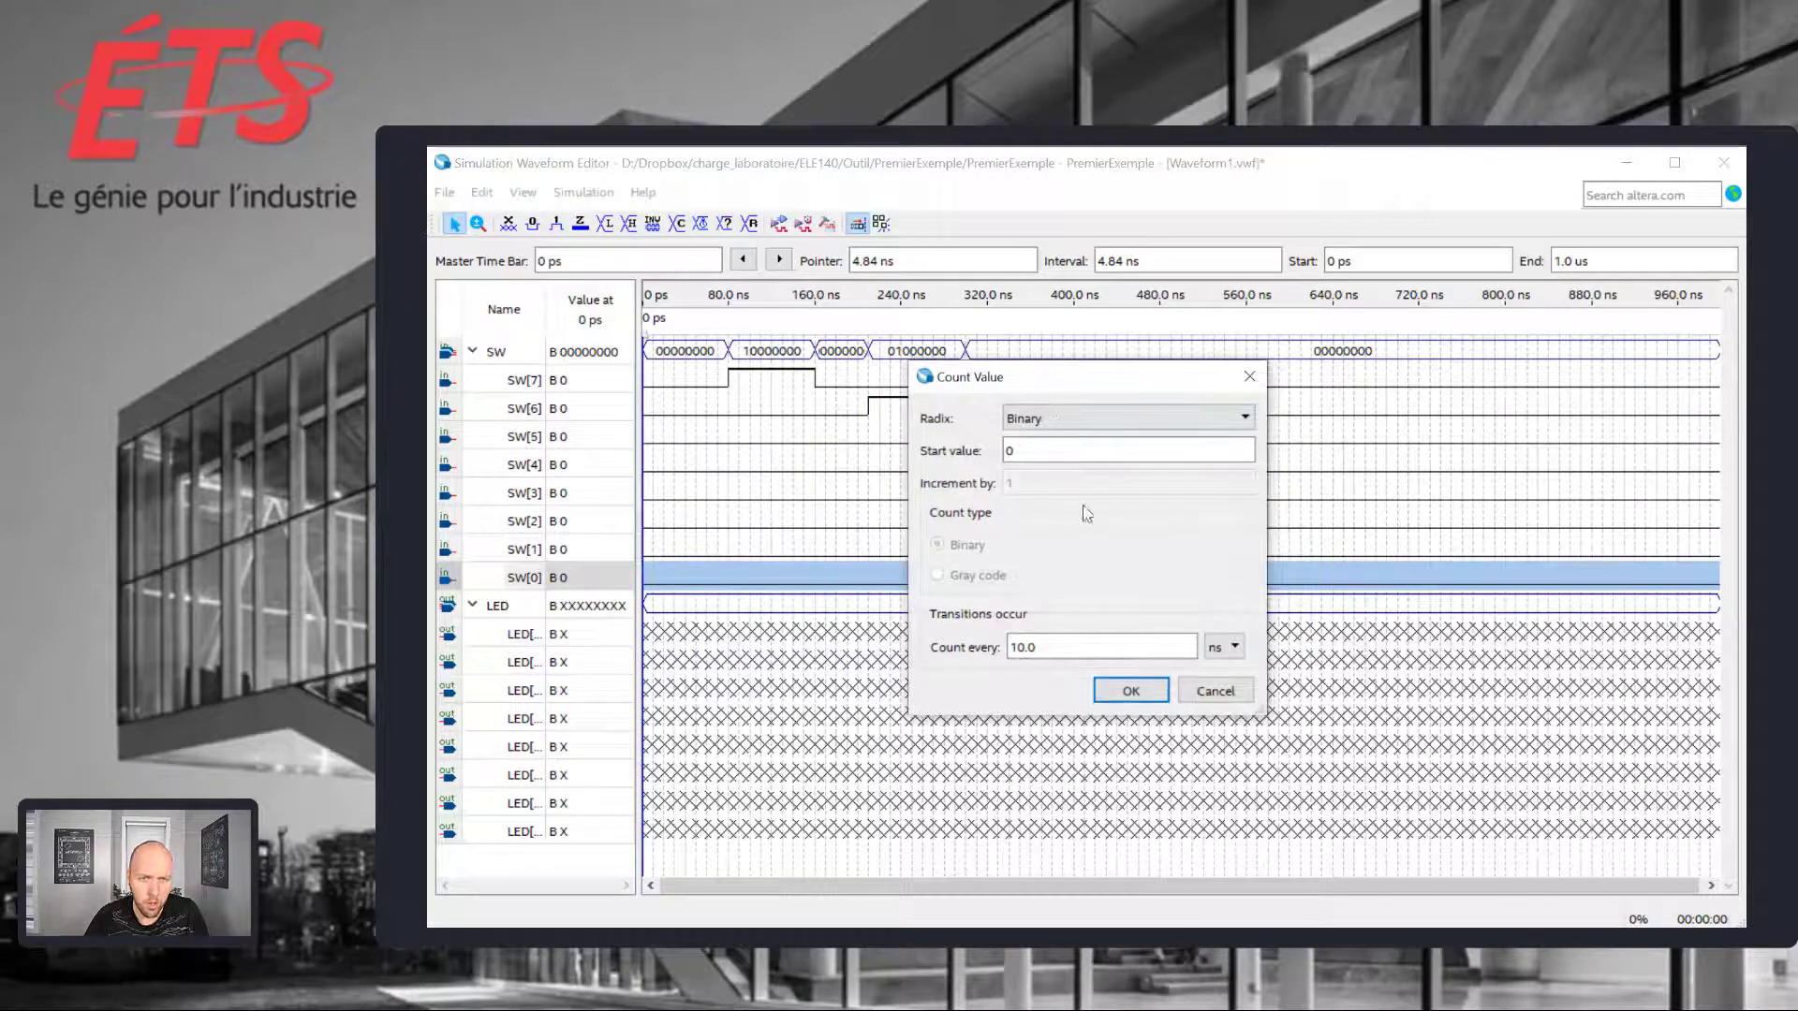
{"action": "left_click", "coordinate": [1119, 693]}
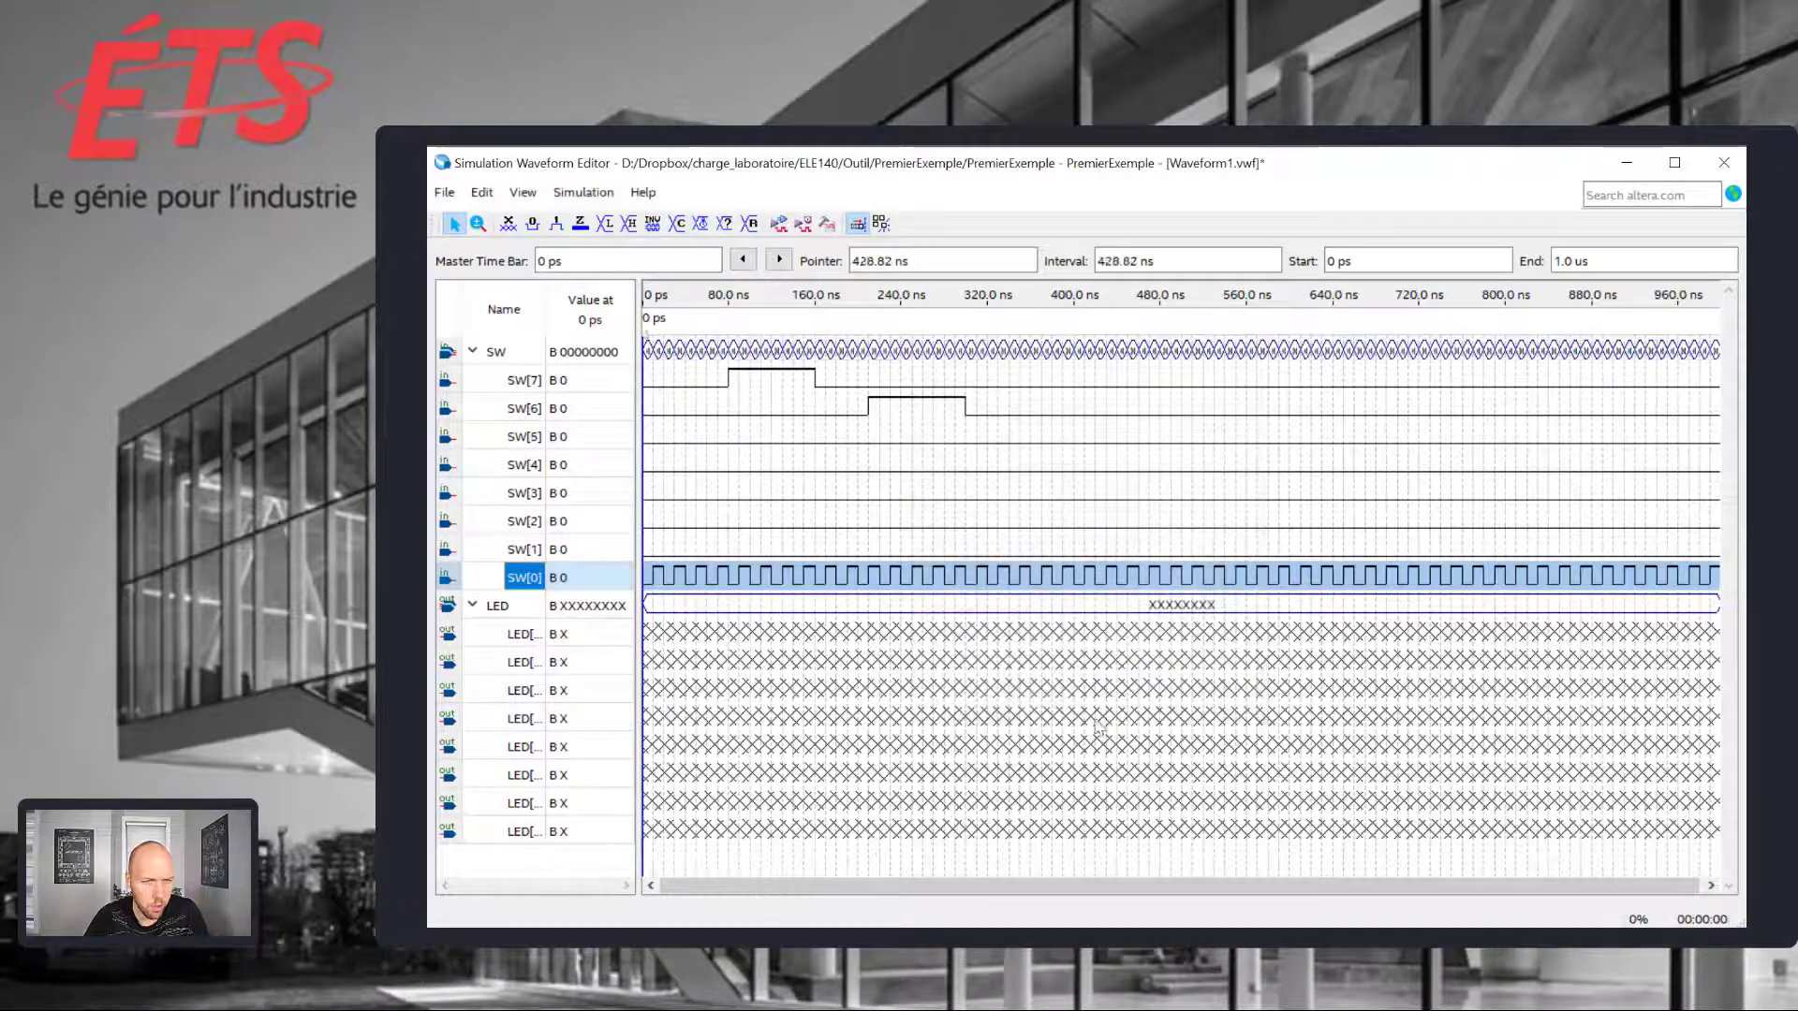
- Fill SW[1] with a binary count value that transitions every 20 ns
{"action": "left_click", "coordinate": [537, 556]}
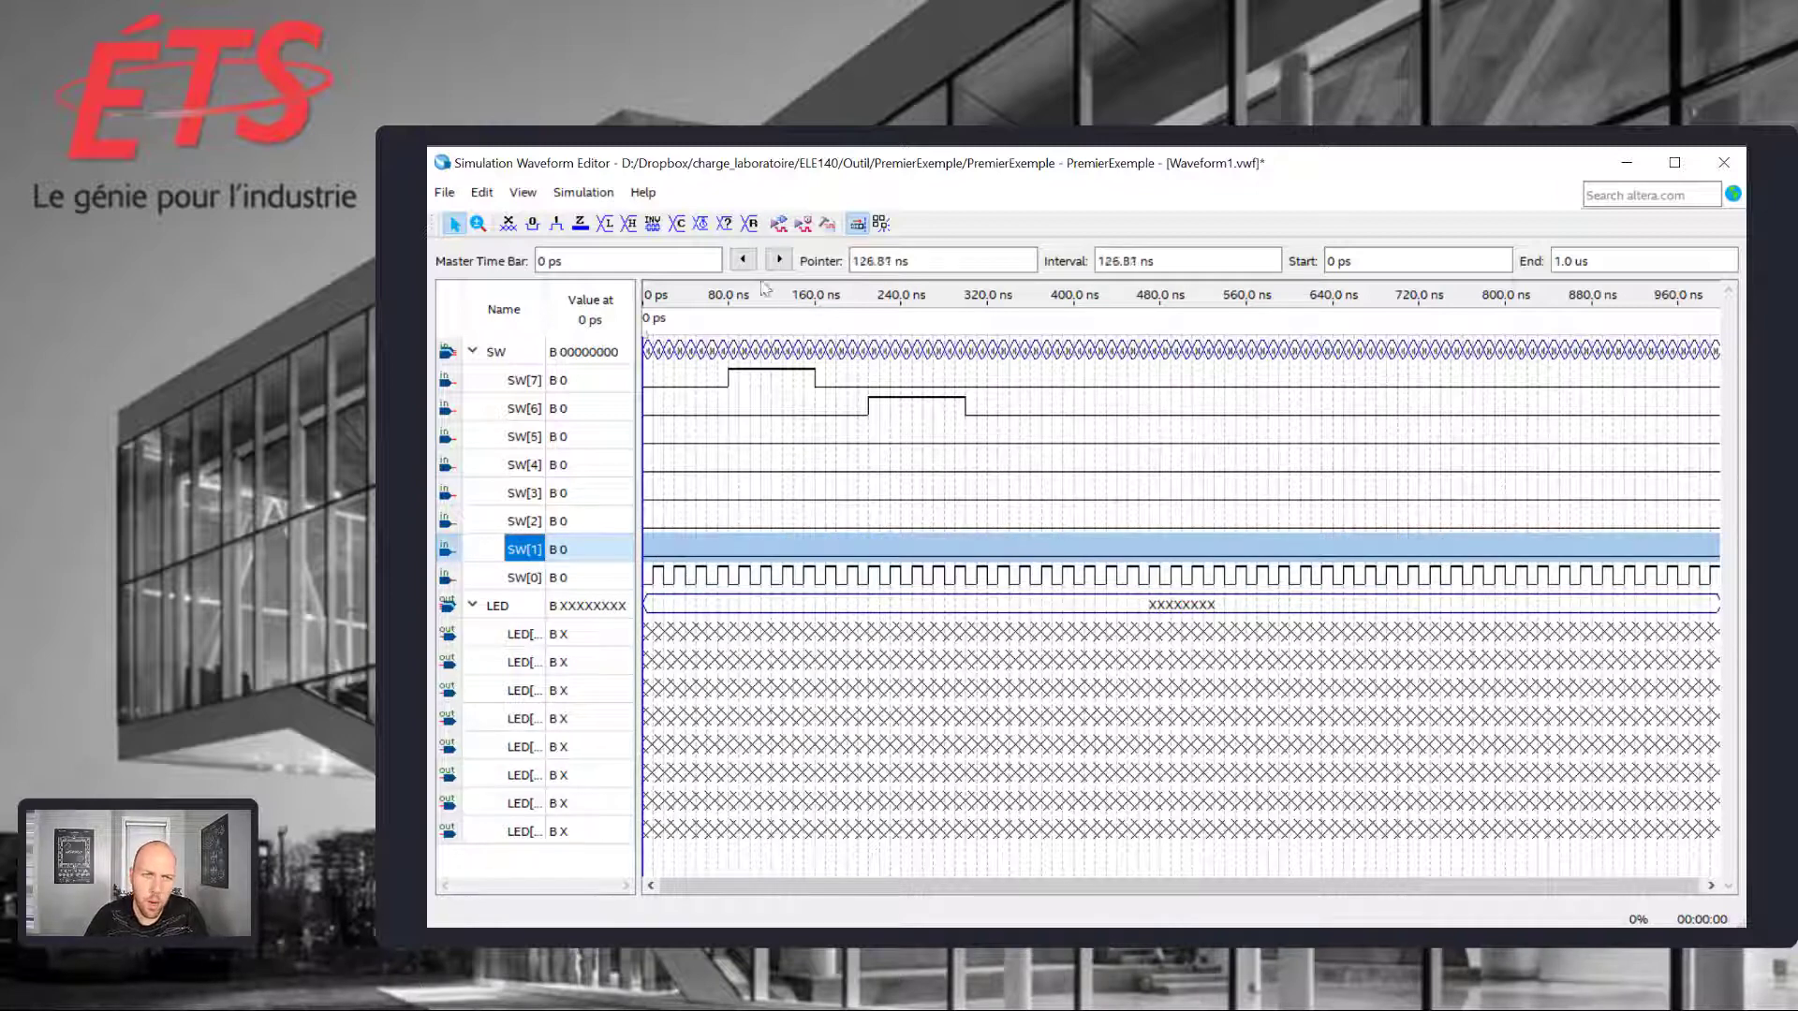
{"action": "left_click", "coordinate": [676, 223]}
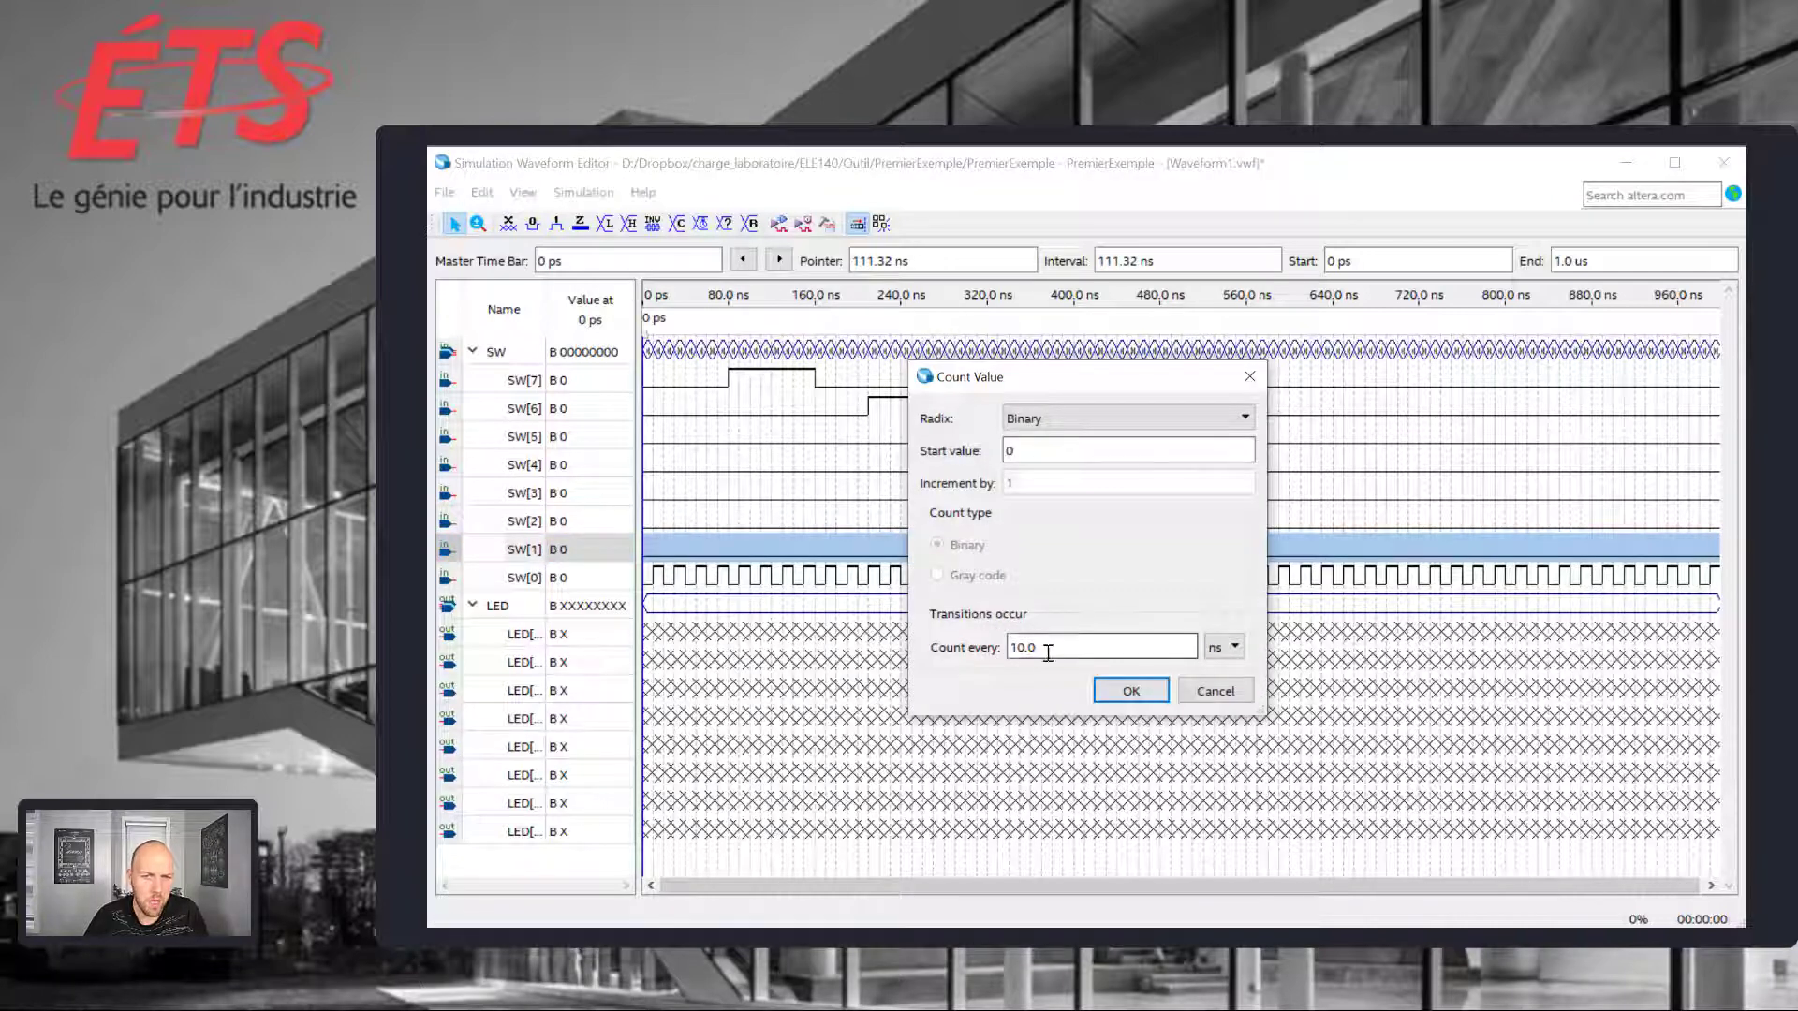
{"action": "left_click_drag", "start_coordinate": [1055, 646], "coordinate": [975, 646]}
{"action": "type", "text": "20"}
{"action": "key", "text": "Return"}
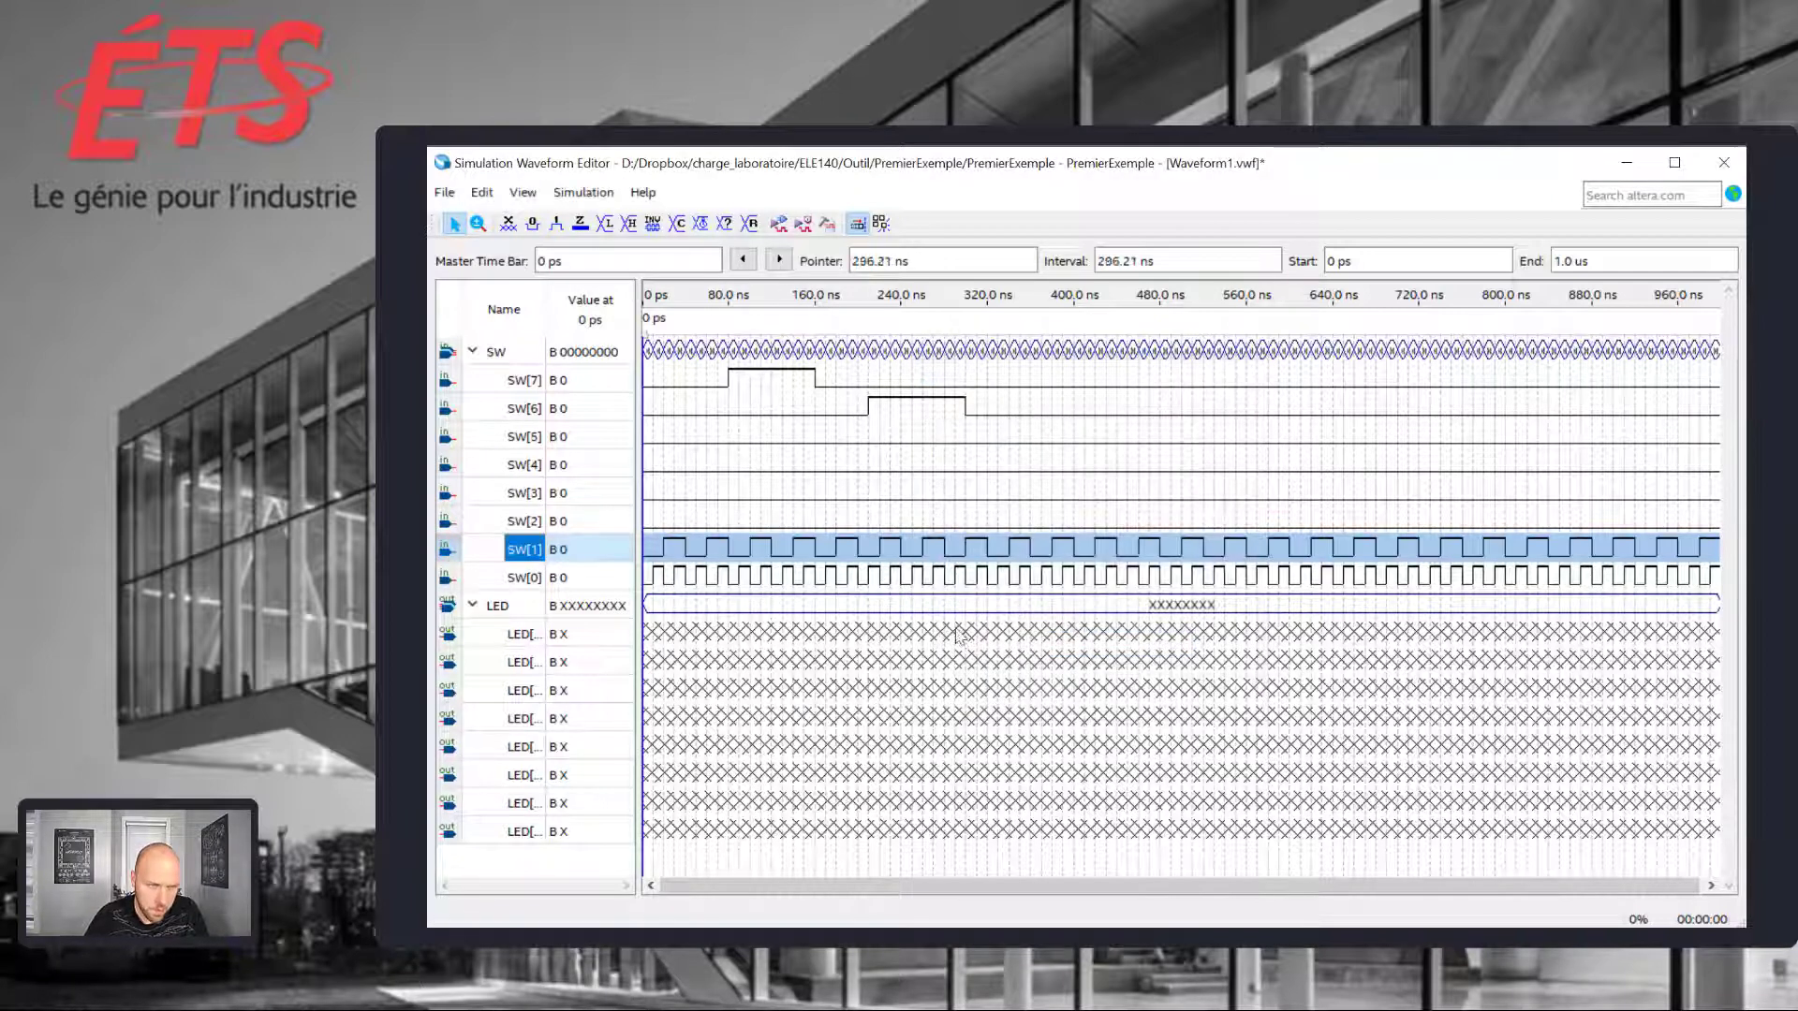
- Fill SW[2] with a binary count value that transitions every 40 ns
{"action": "left_click", "coordinate": [527, 521]}
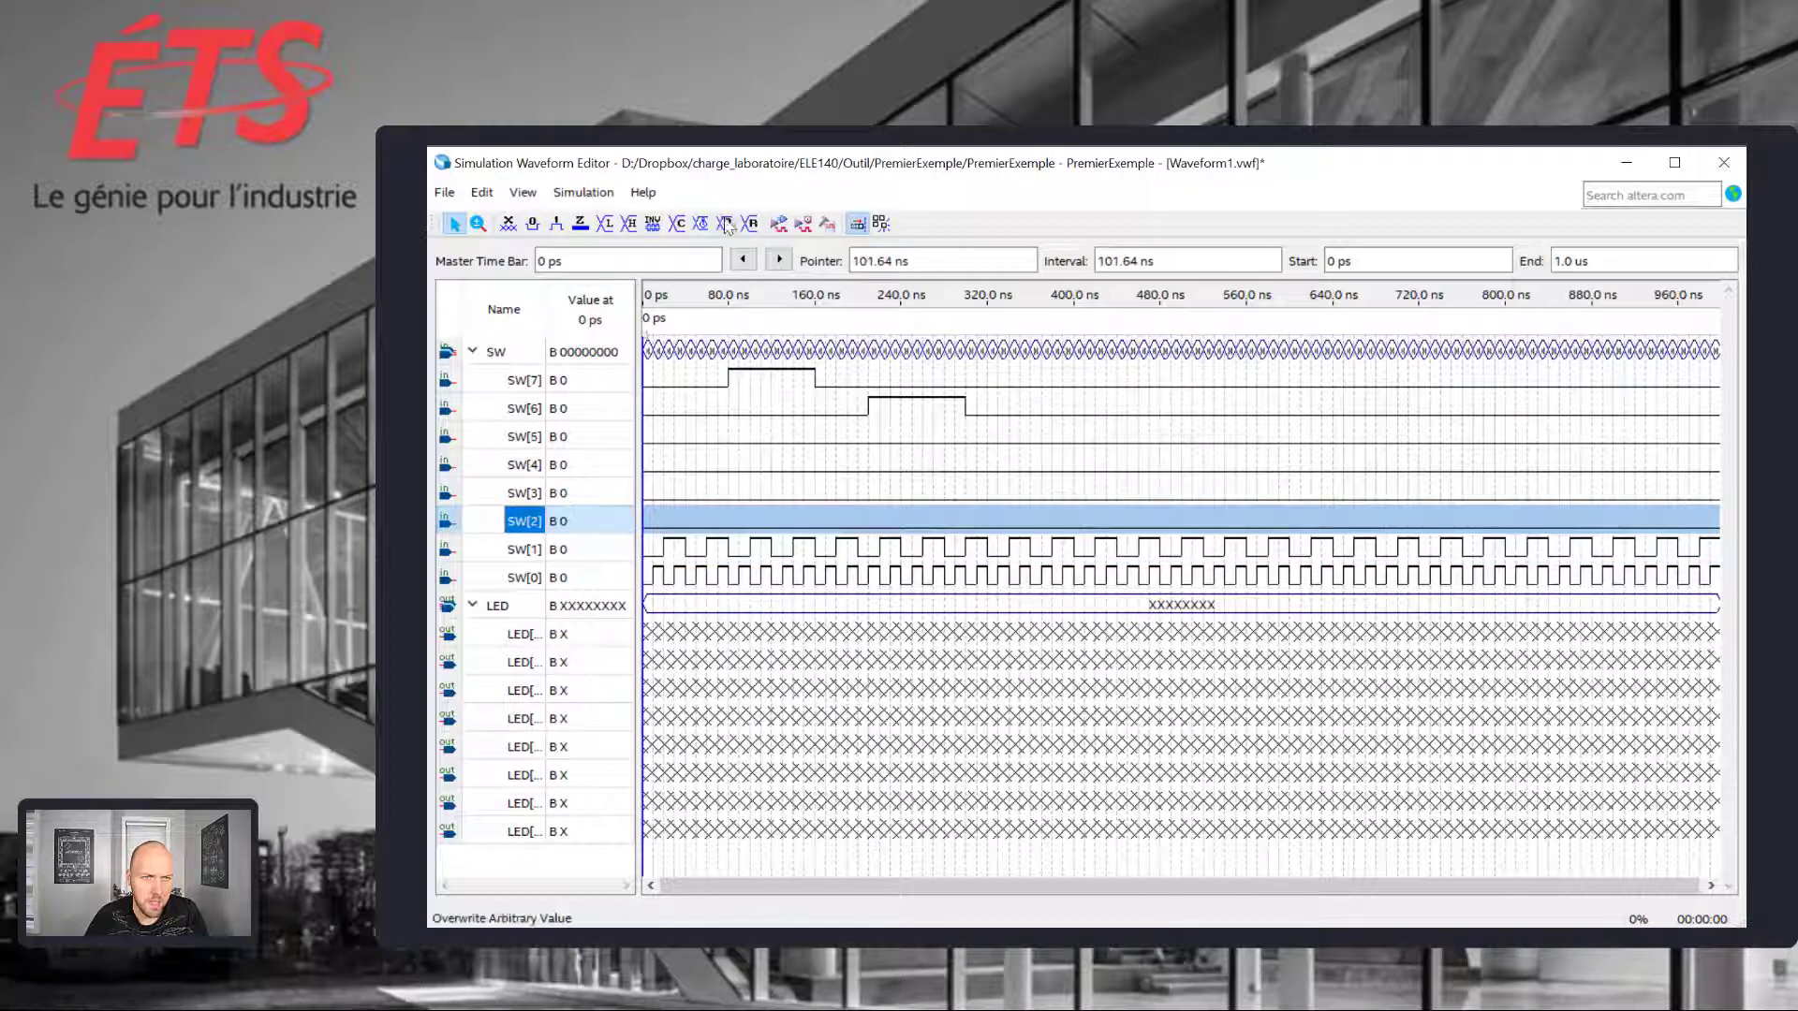
{"action": "left_click", "coordinate": [676, 223]}
{"action": "left_click_drag", "start_coordinate": [1038, 646], "coordinate": [978, 645]}
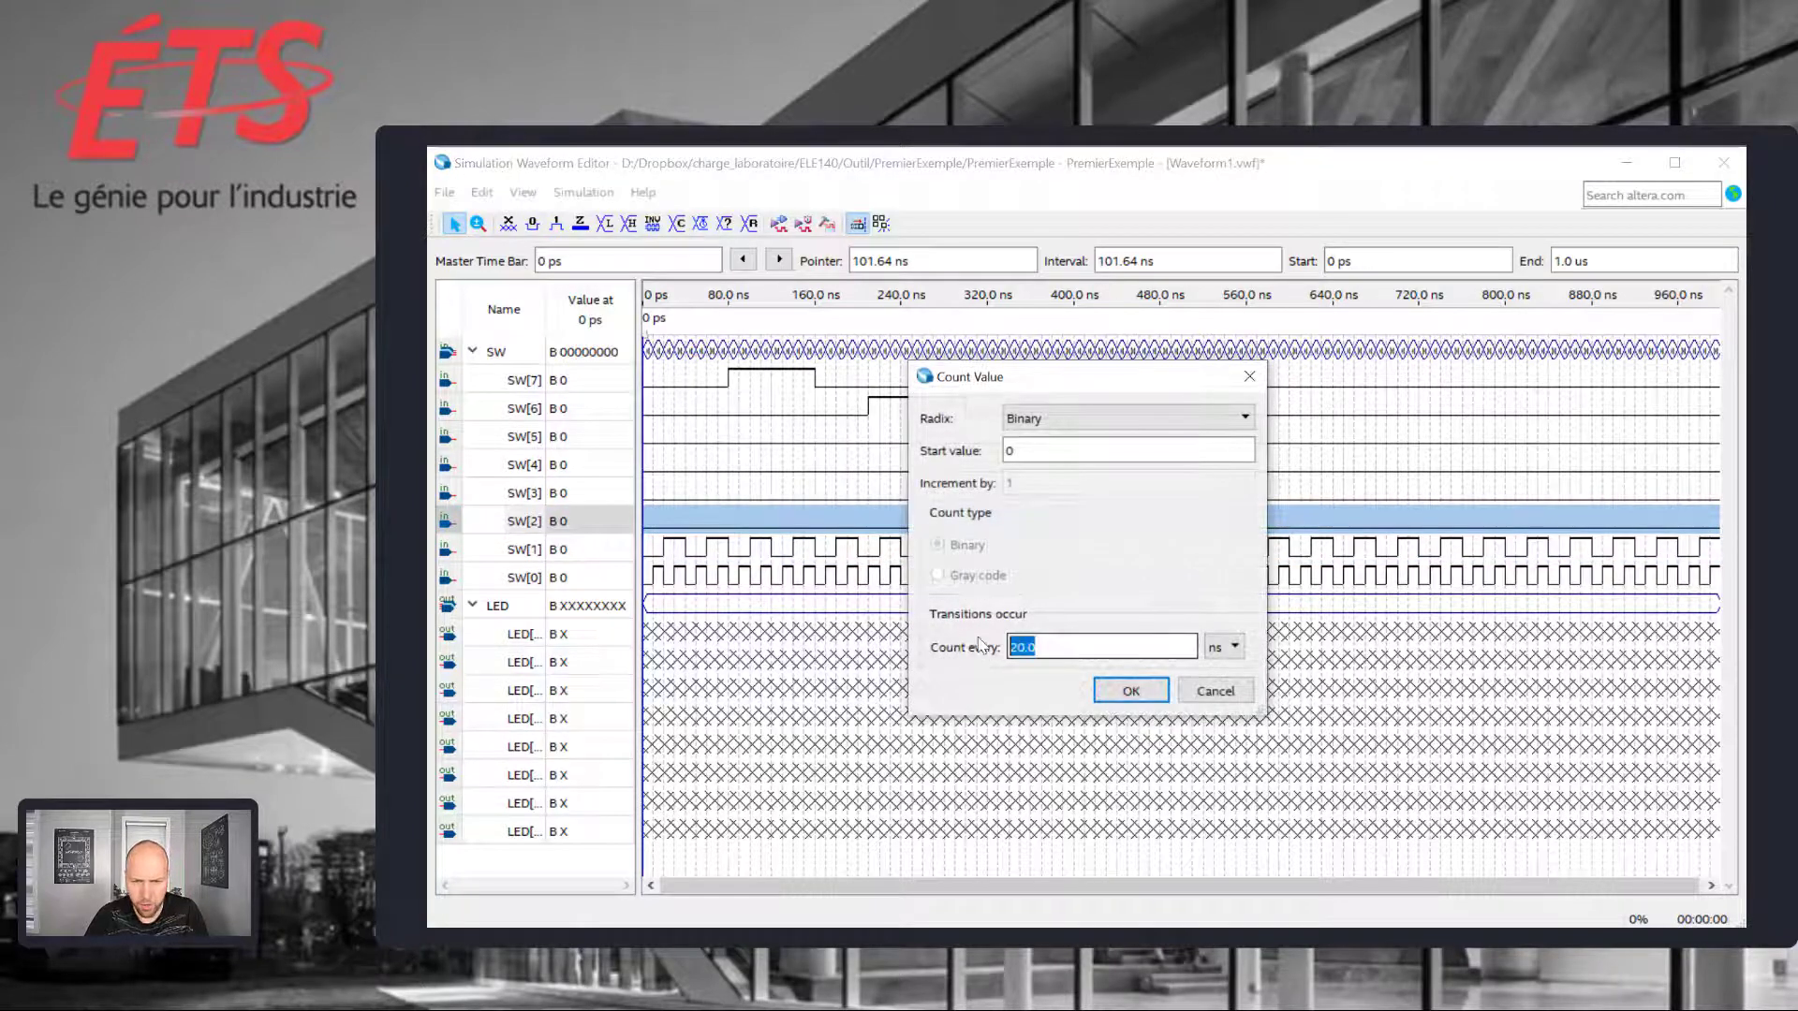
{"action": "type", "text": "40"}
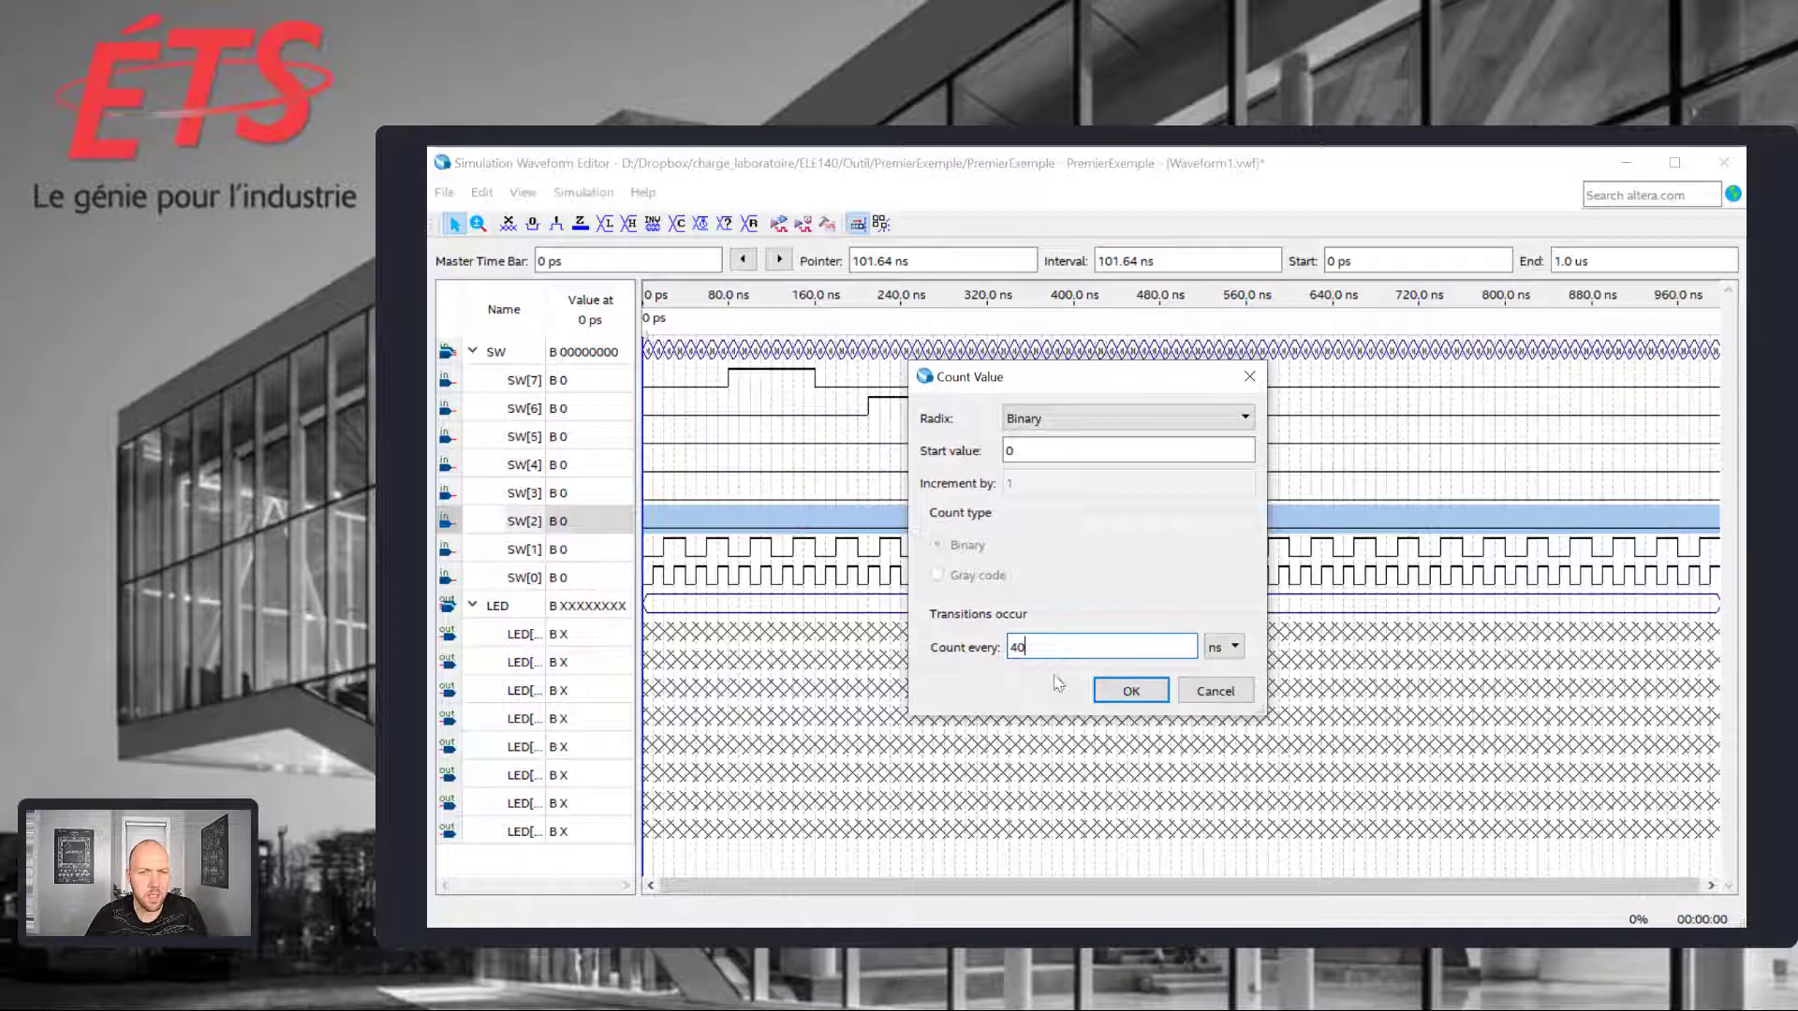
{"action": "left_click", "coordinate": [1130, 690]}
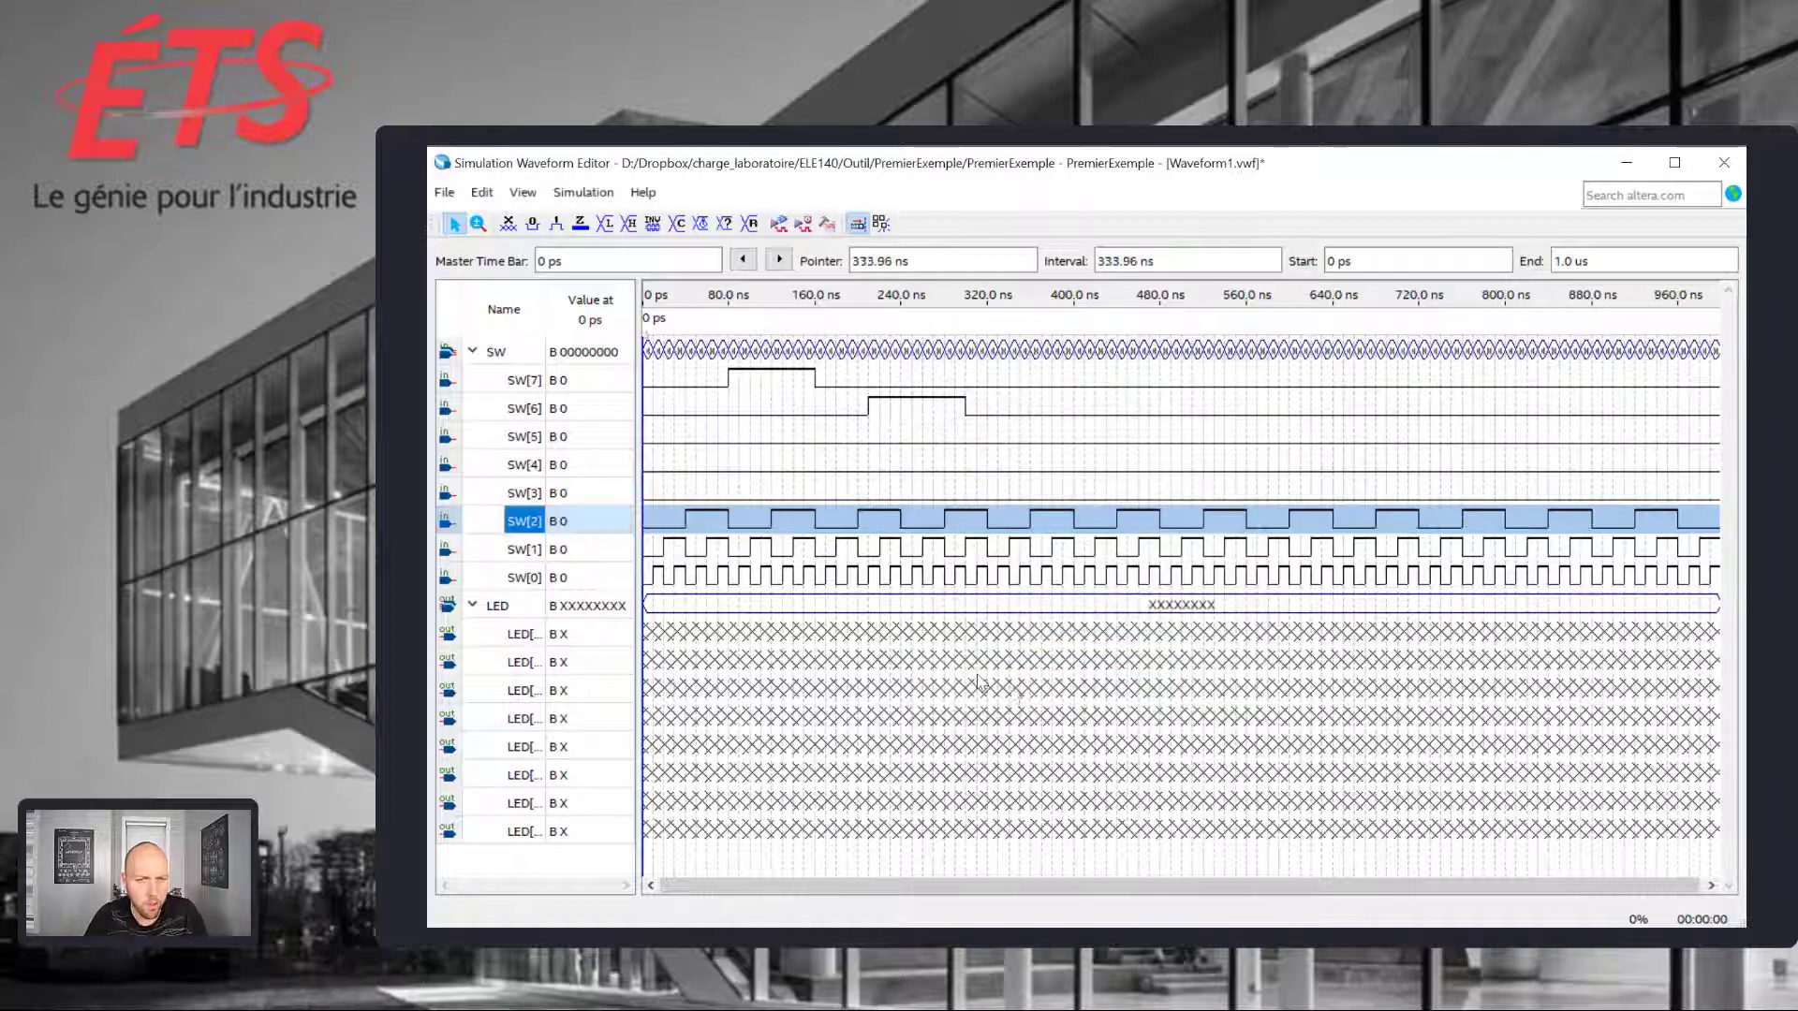
- Fill SW[3] with a binary count value that transitions every 80 ns
{"action": "left_click", "coordinate": [524, 493]}
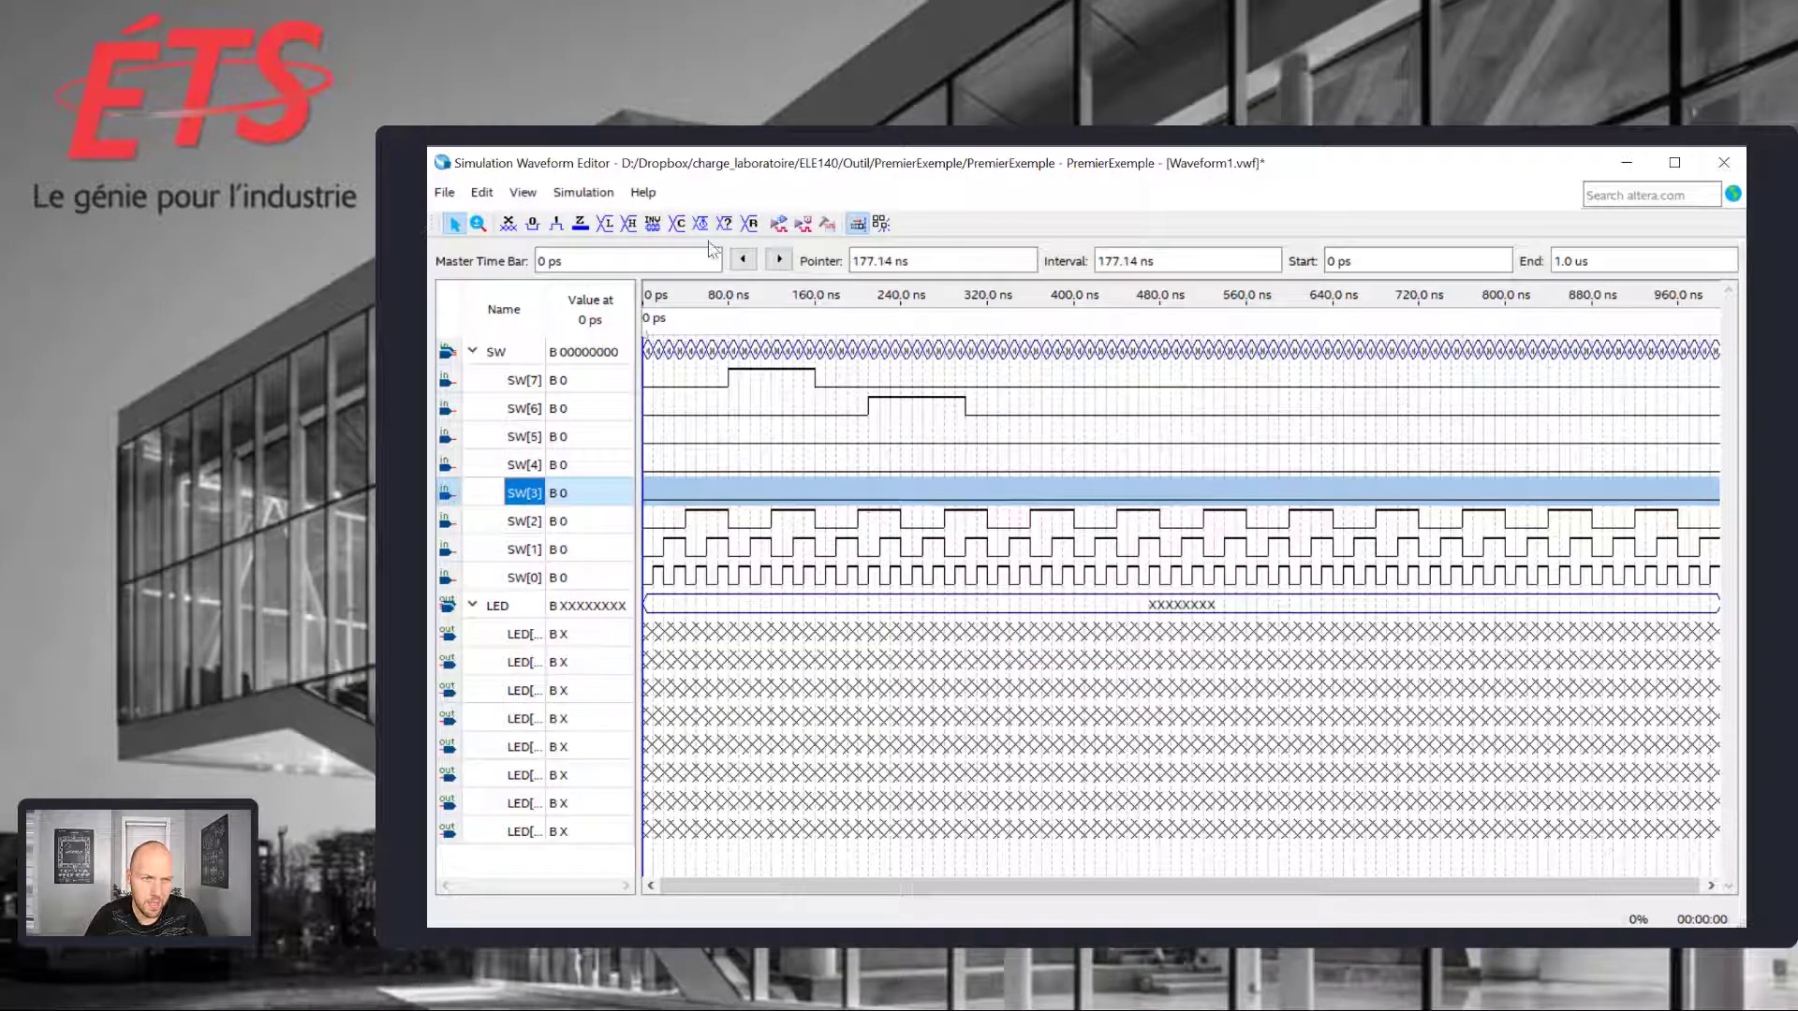
{"action": "left_click", "coordinate": [675, 223]}
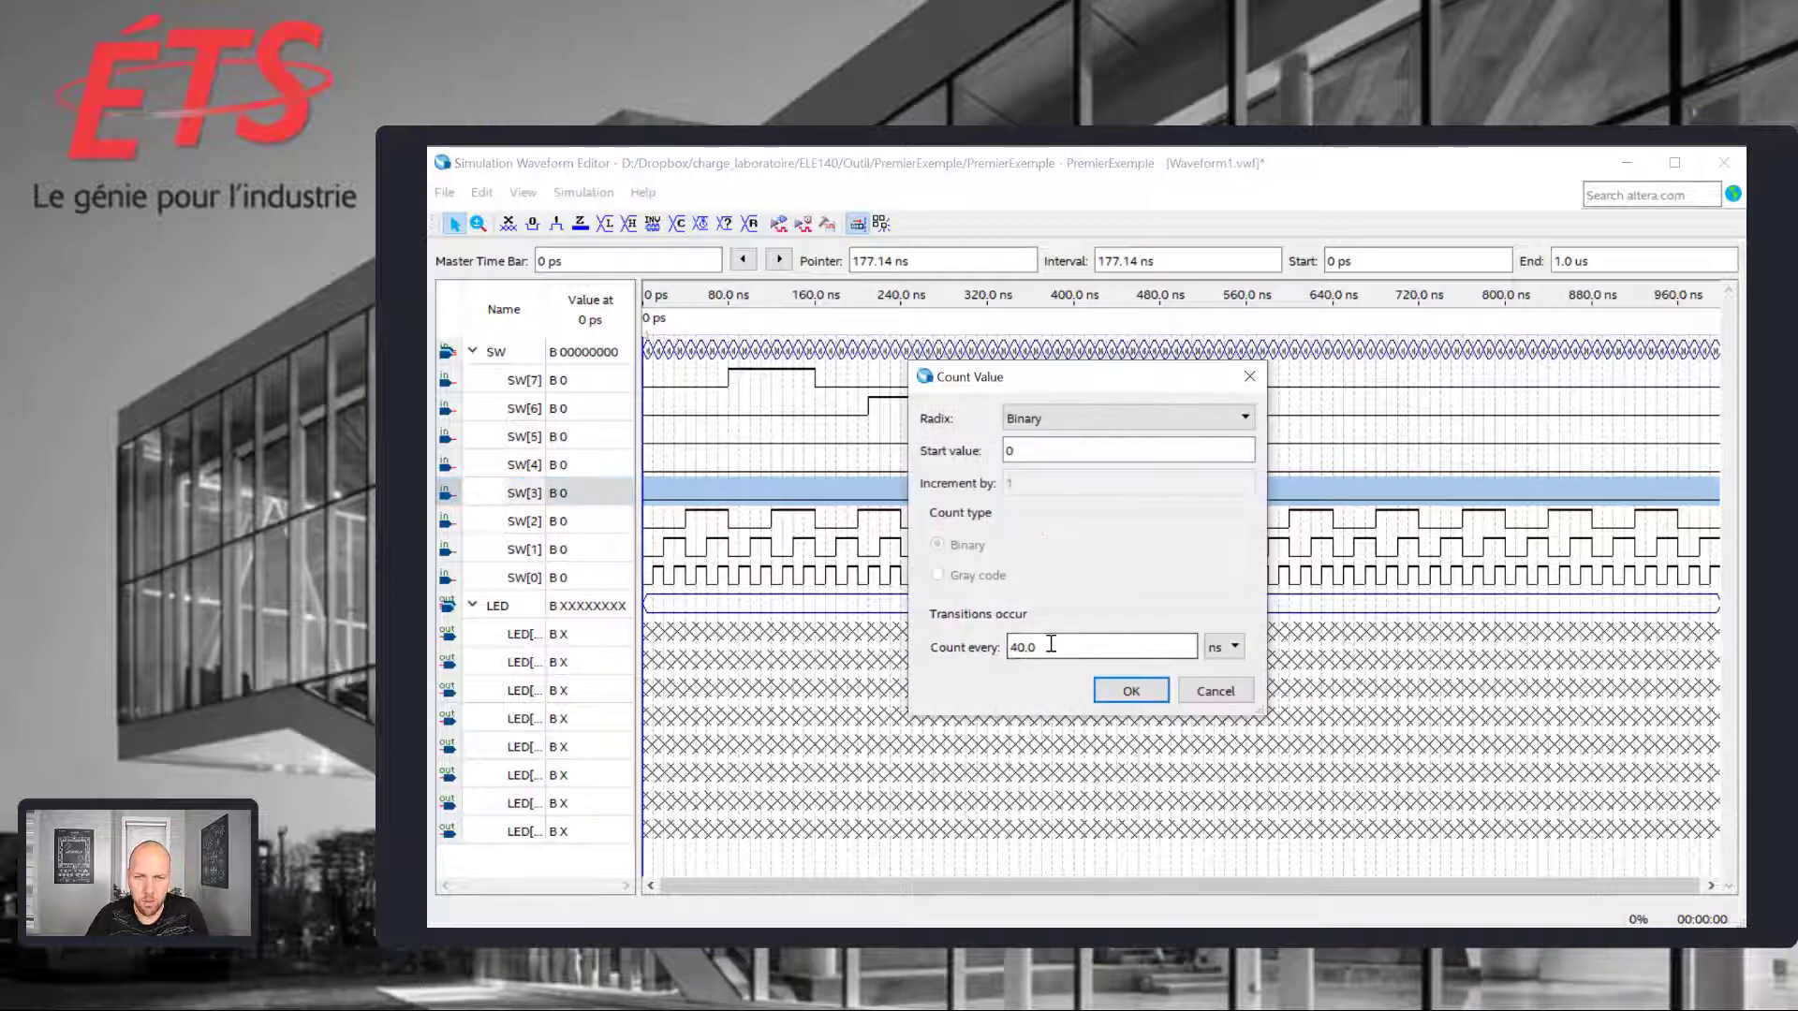
{"action": "left_click_drag", "start_coordinate": [1084, 646], "coordinate": [900, 632]}
{"action": "type", "text": "80"}
{"action": "key", "text": "Return"}
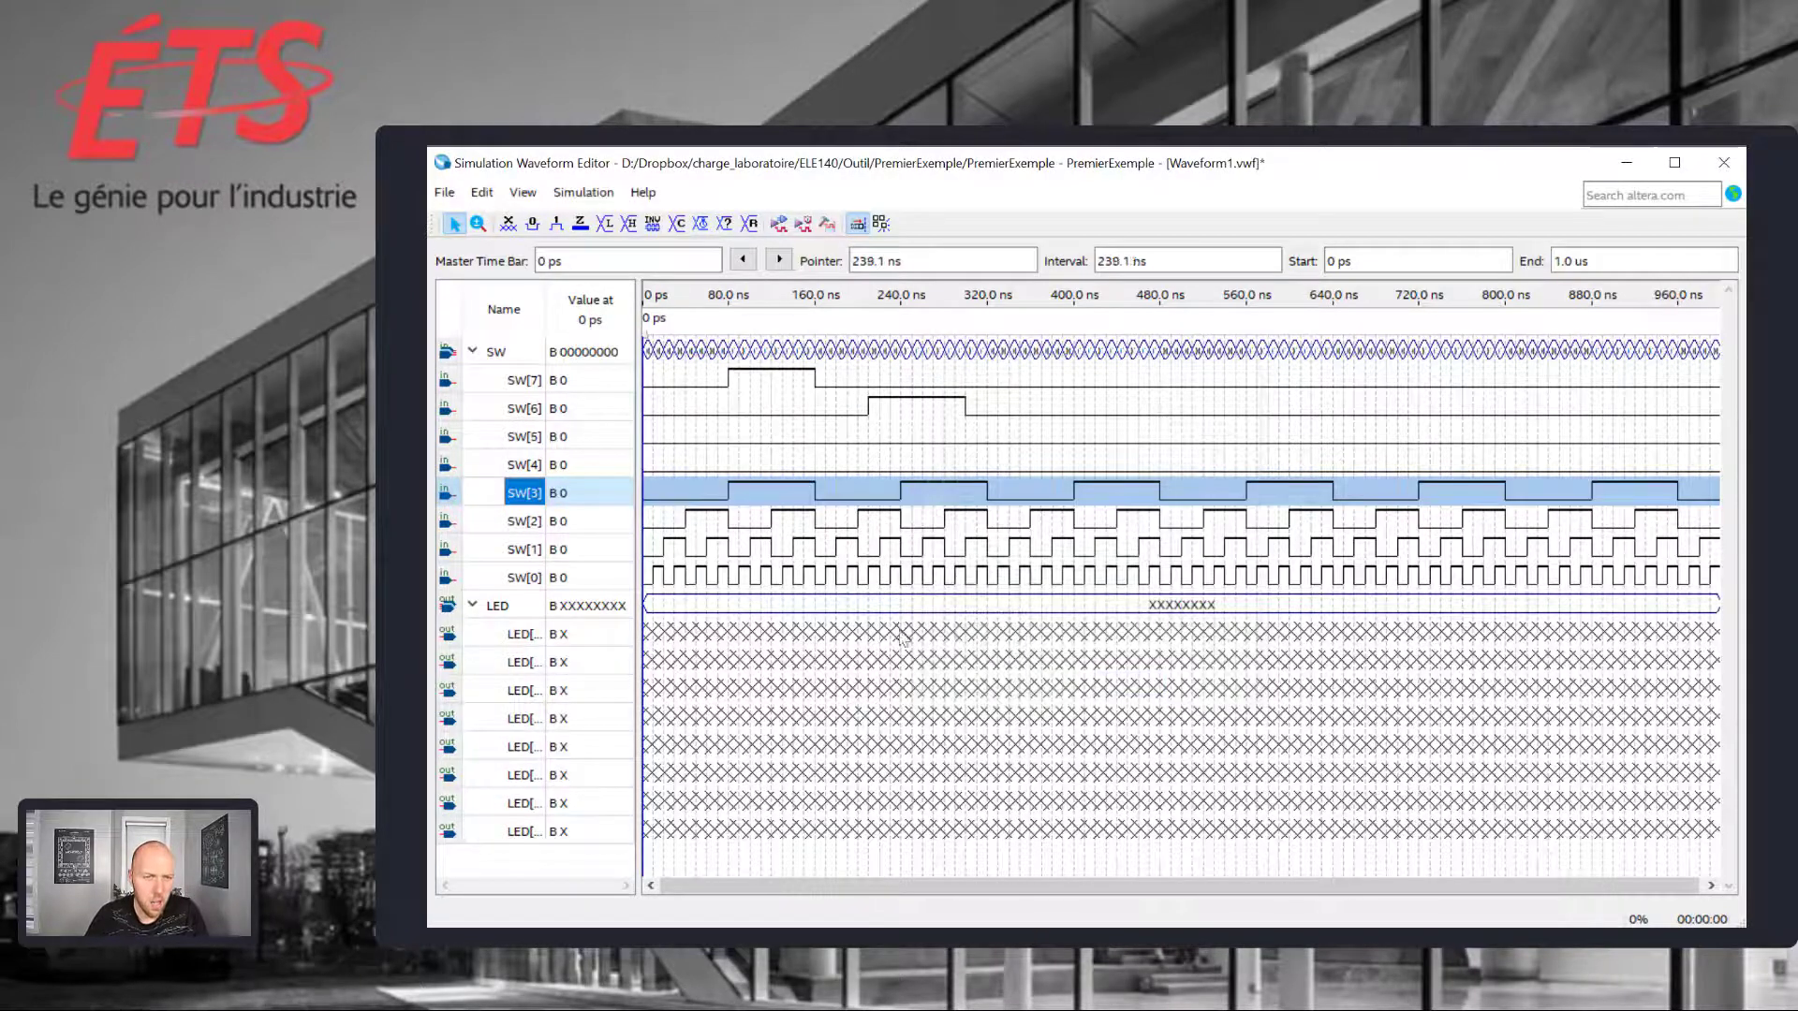
- Fill SW[4] with a binary count value that transitions every 160 ns
{"action": "left_click", "coordinate": [525, 465]}
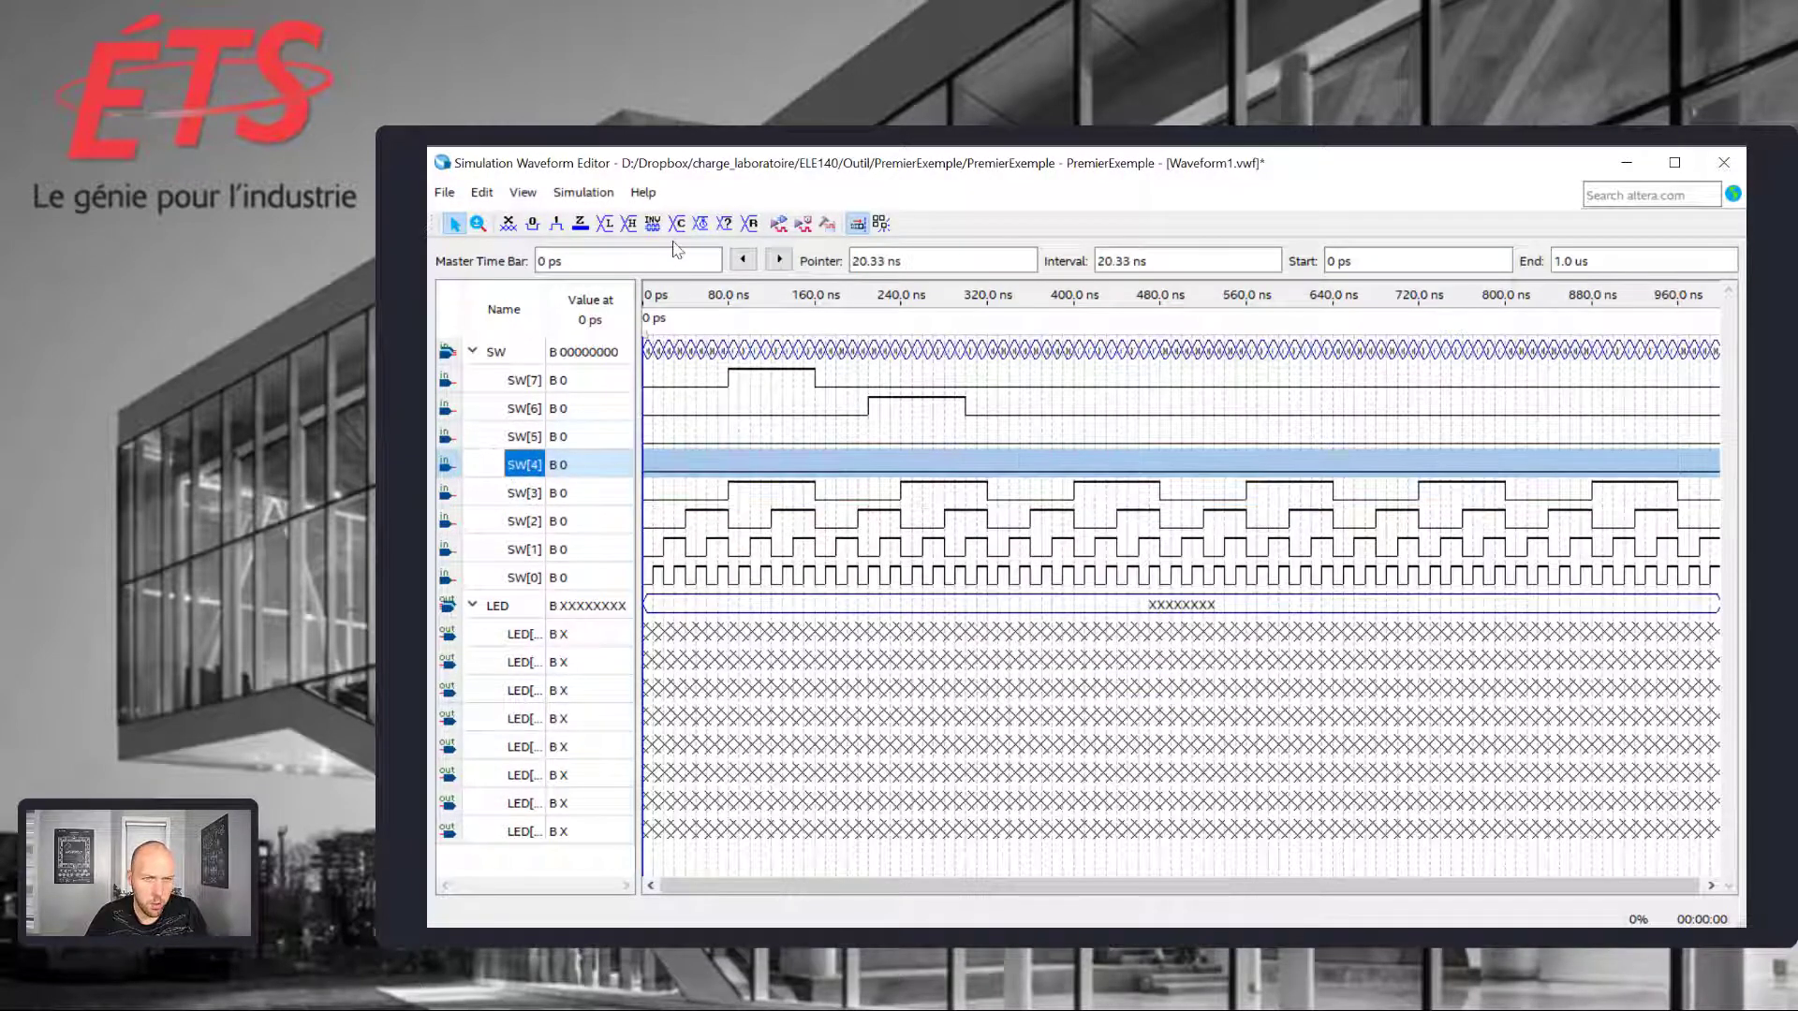
{"action": "left_click", "coordinate": [677, 225]}
{"action": "left_click_drag", "start_coordinate": [1160, 646], "coordinate": [924, 646]}
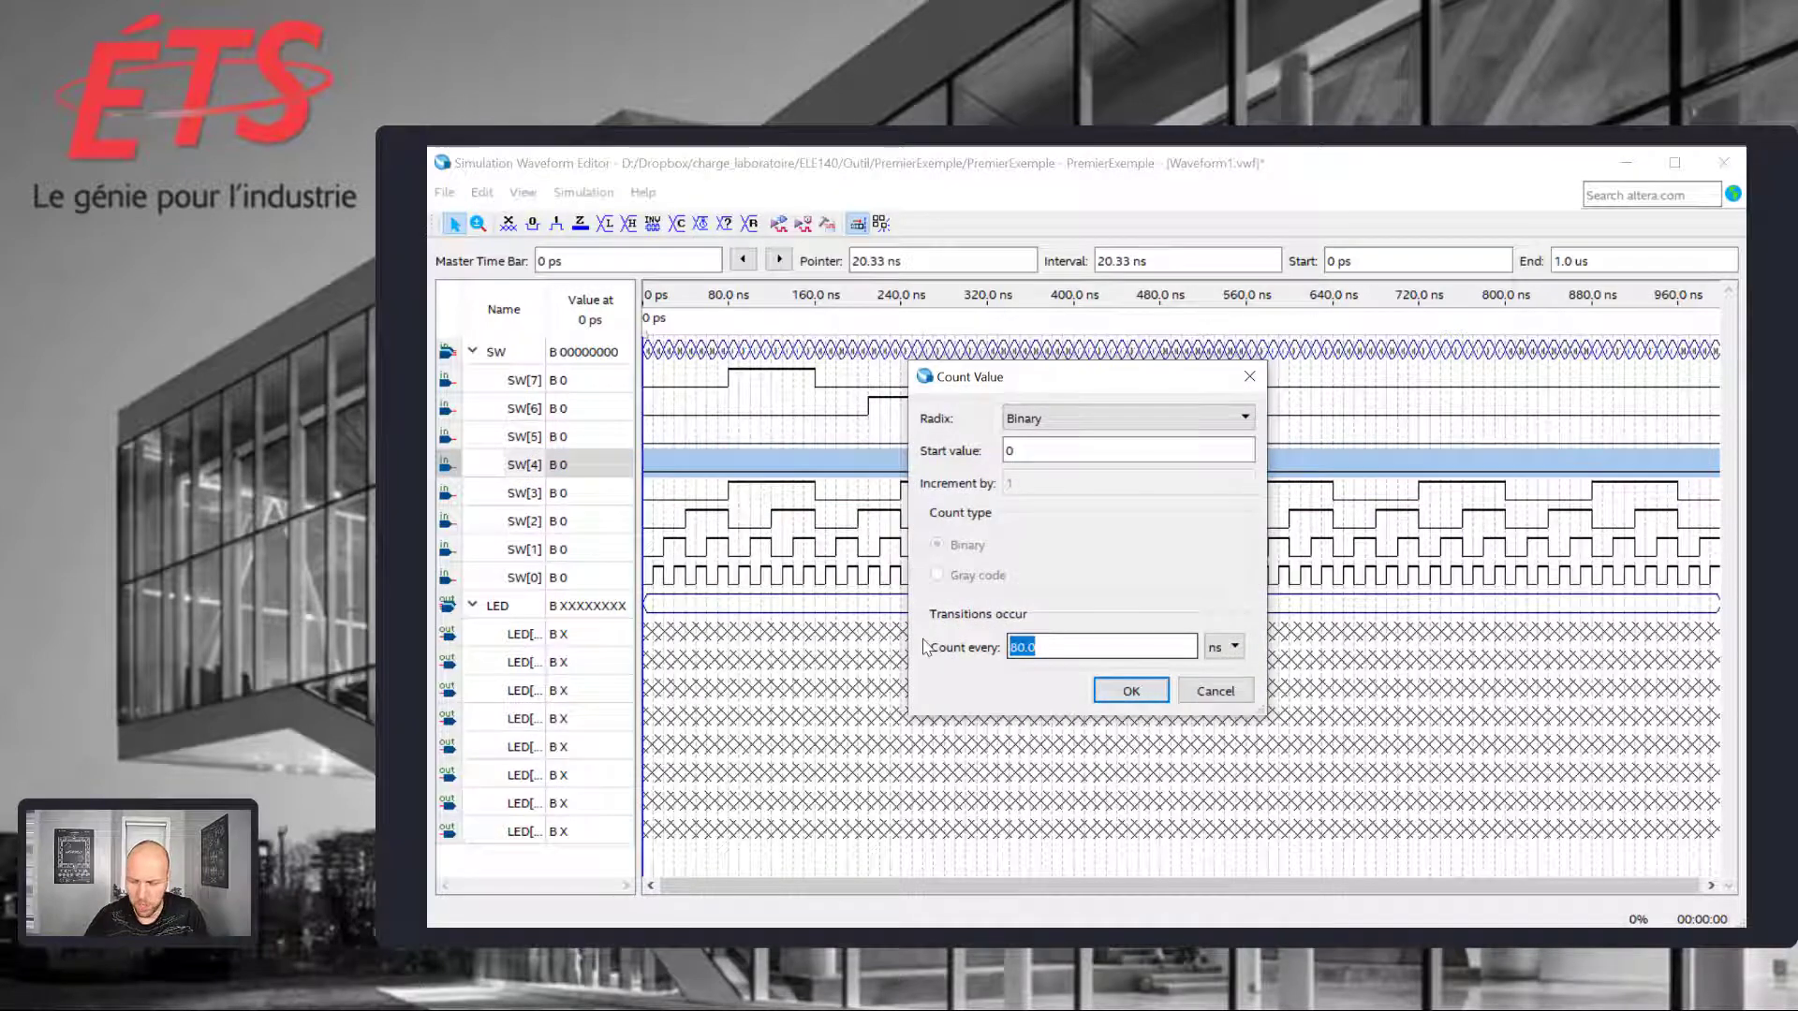
{"action": "type", "text": "160"}
{"action": "key", "text": "Return"}
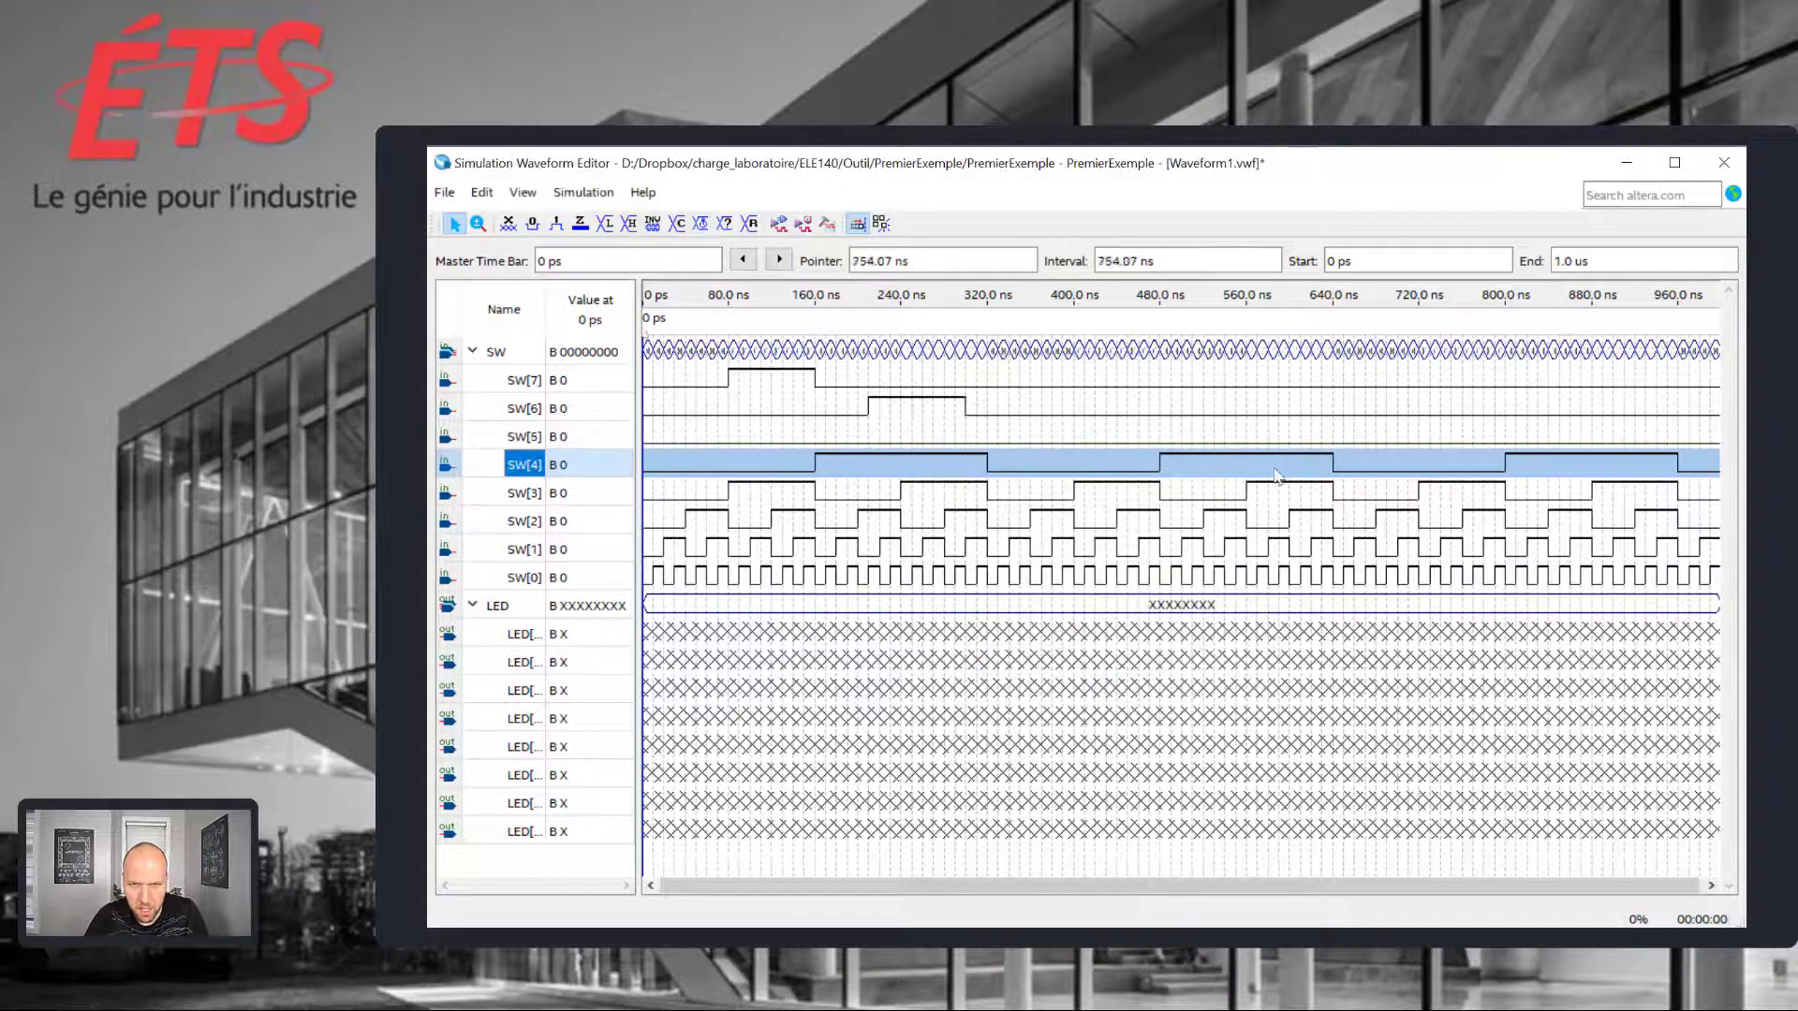
- Fill SW[5] with a binary count value that transitions every 320 ns
{"action": "left_click", "coordinate": [525, 438]}
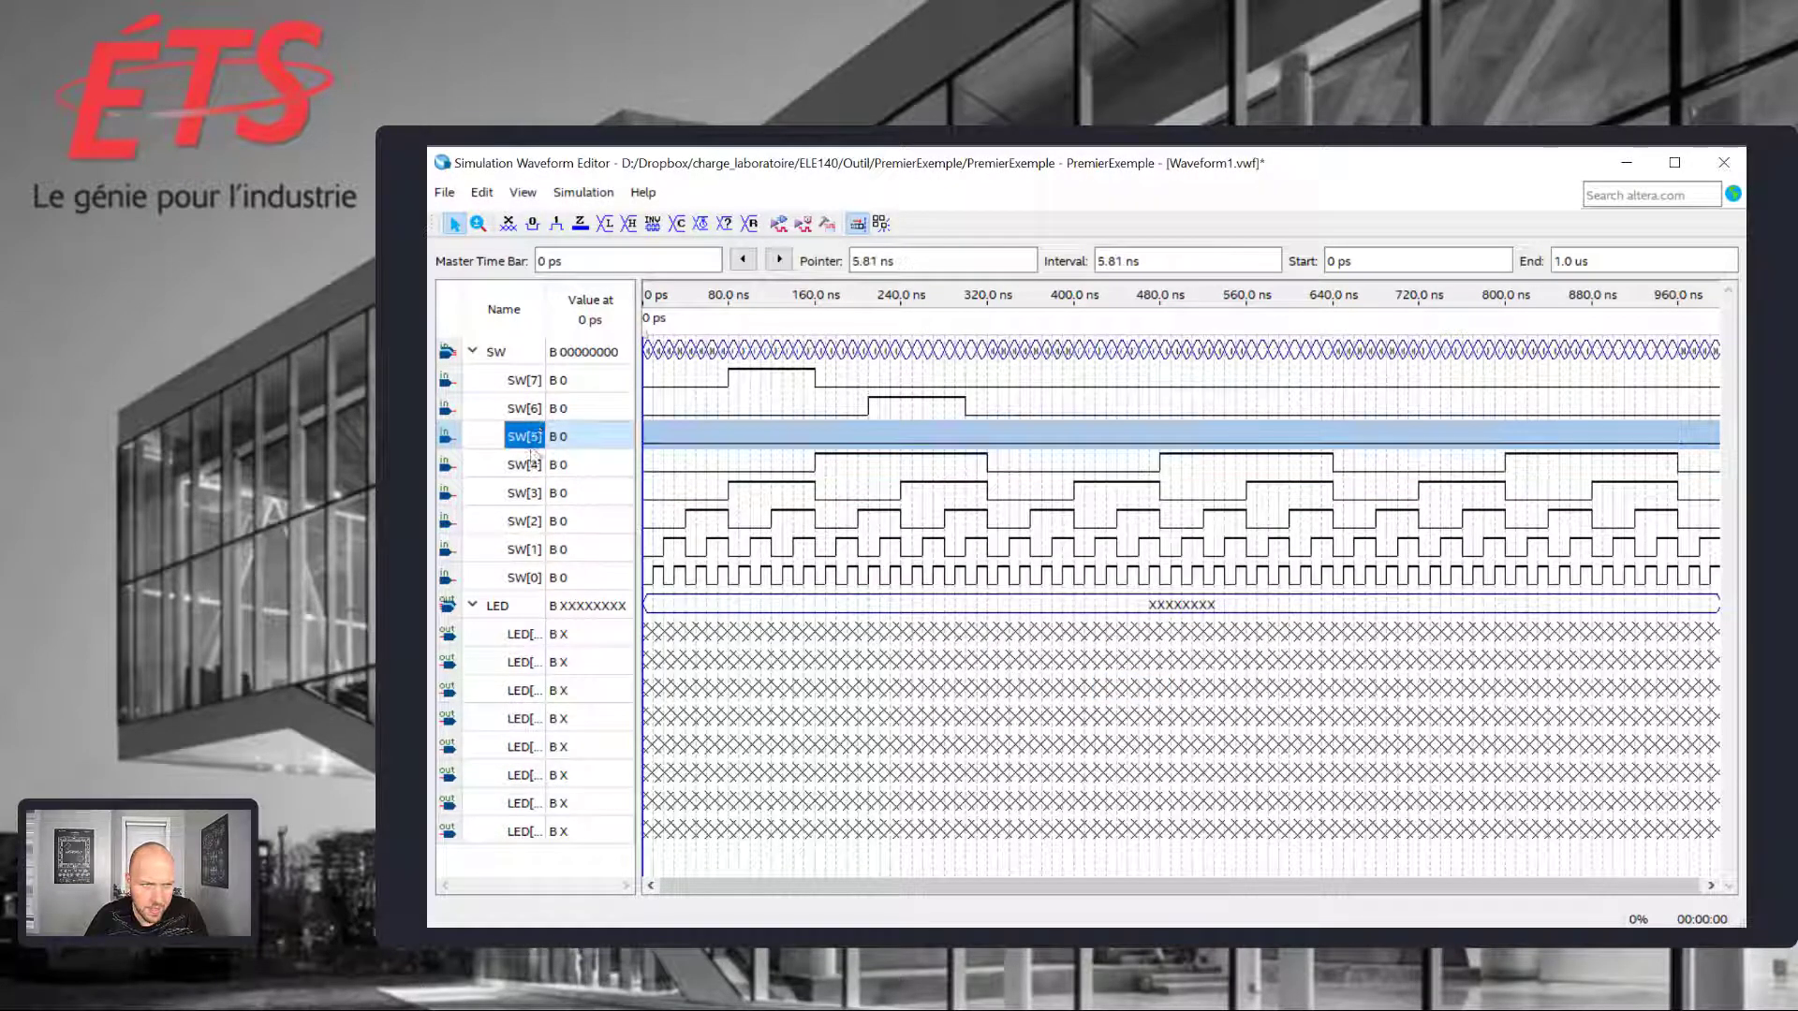
{"action": "left_click", "coordinate": [677, 225]}
{"action": "left_click_drag", "start_coordinate": [1093, 646], "coordinate": [875, 646]}
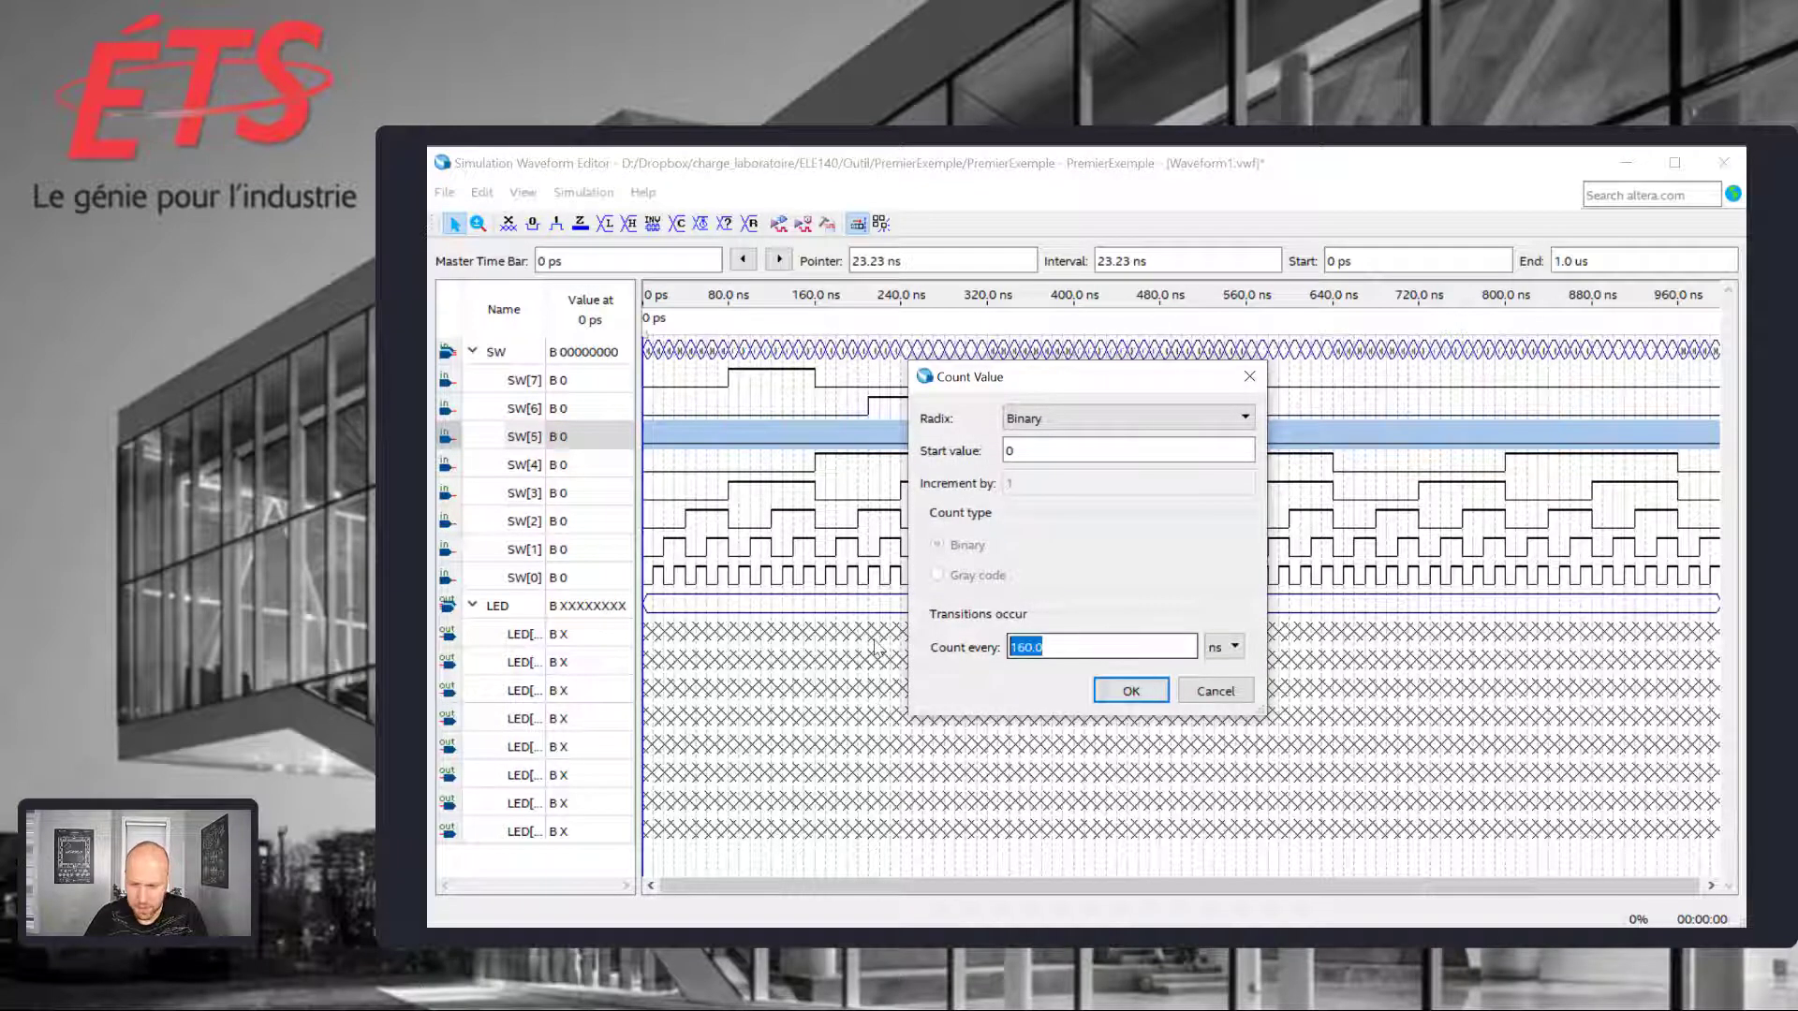
{"action": "type", "text": "320"}
{"action": "key", "text": "Return"}
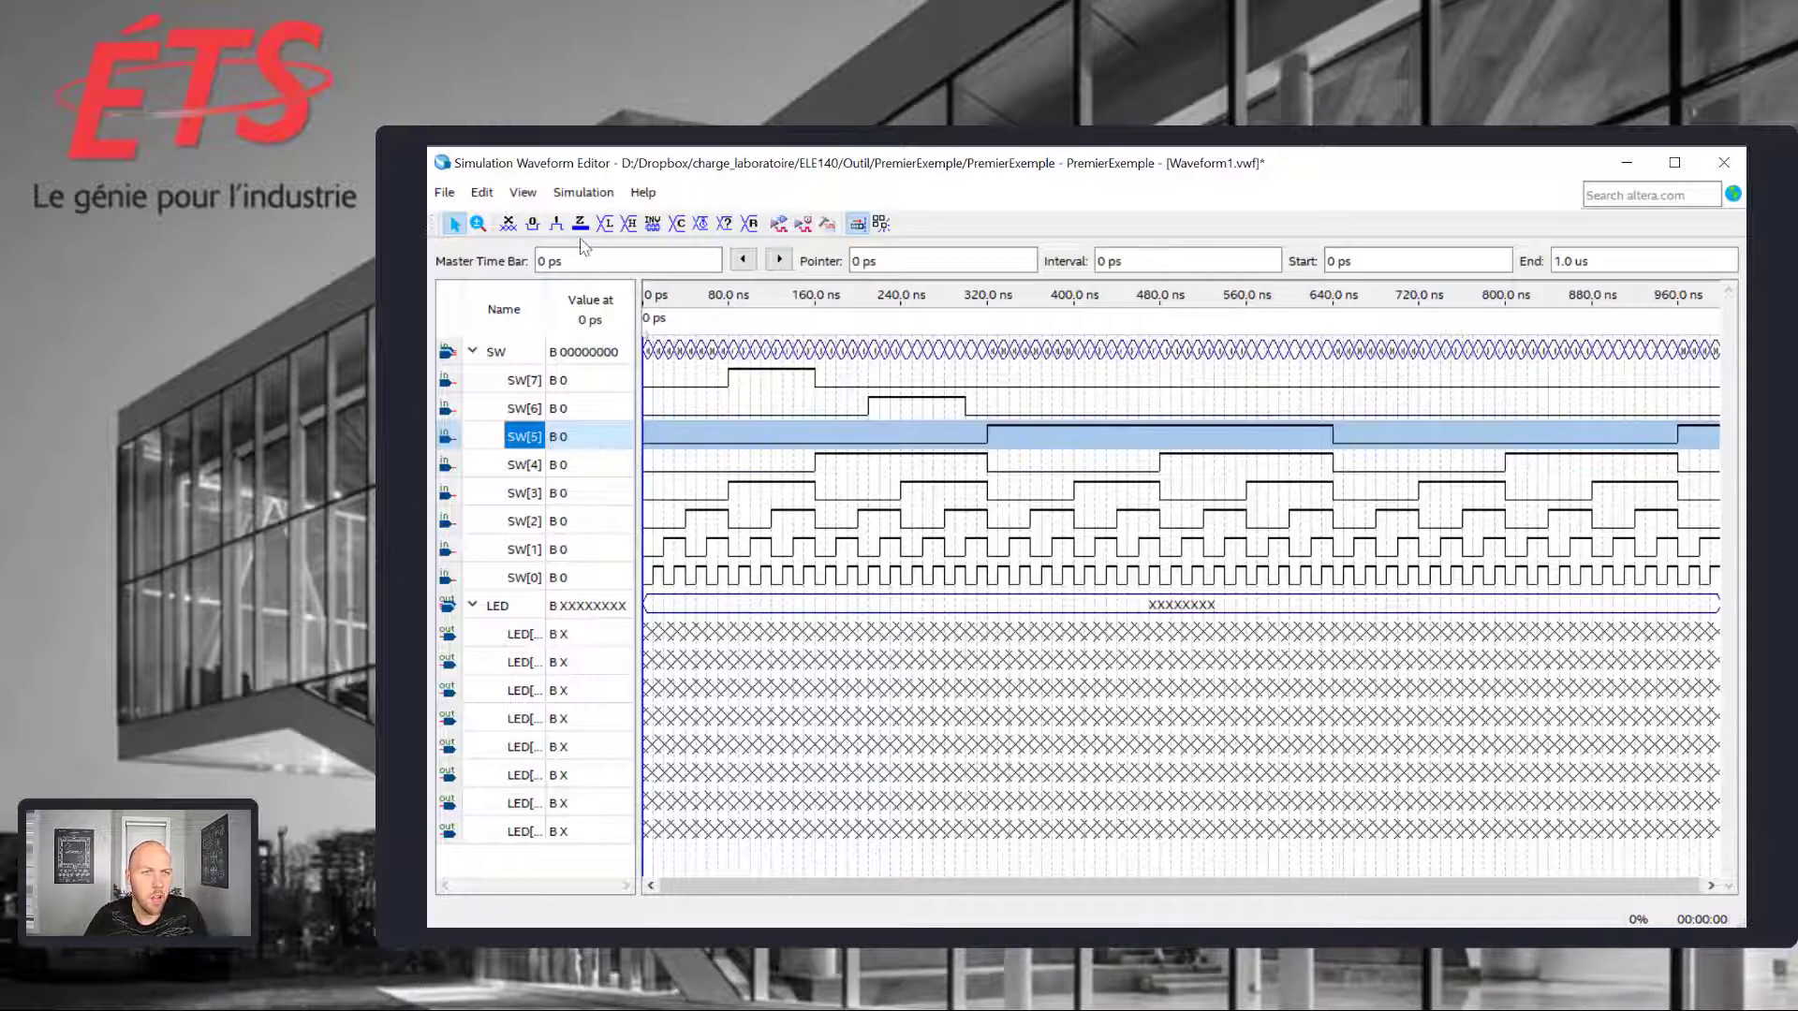
- Set the waveform's end time to 2.0 us
{"action": "left_click", "coordinate": [487, 195]}
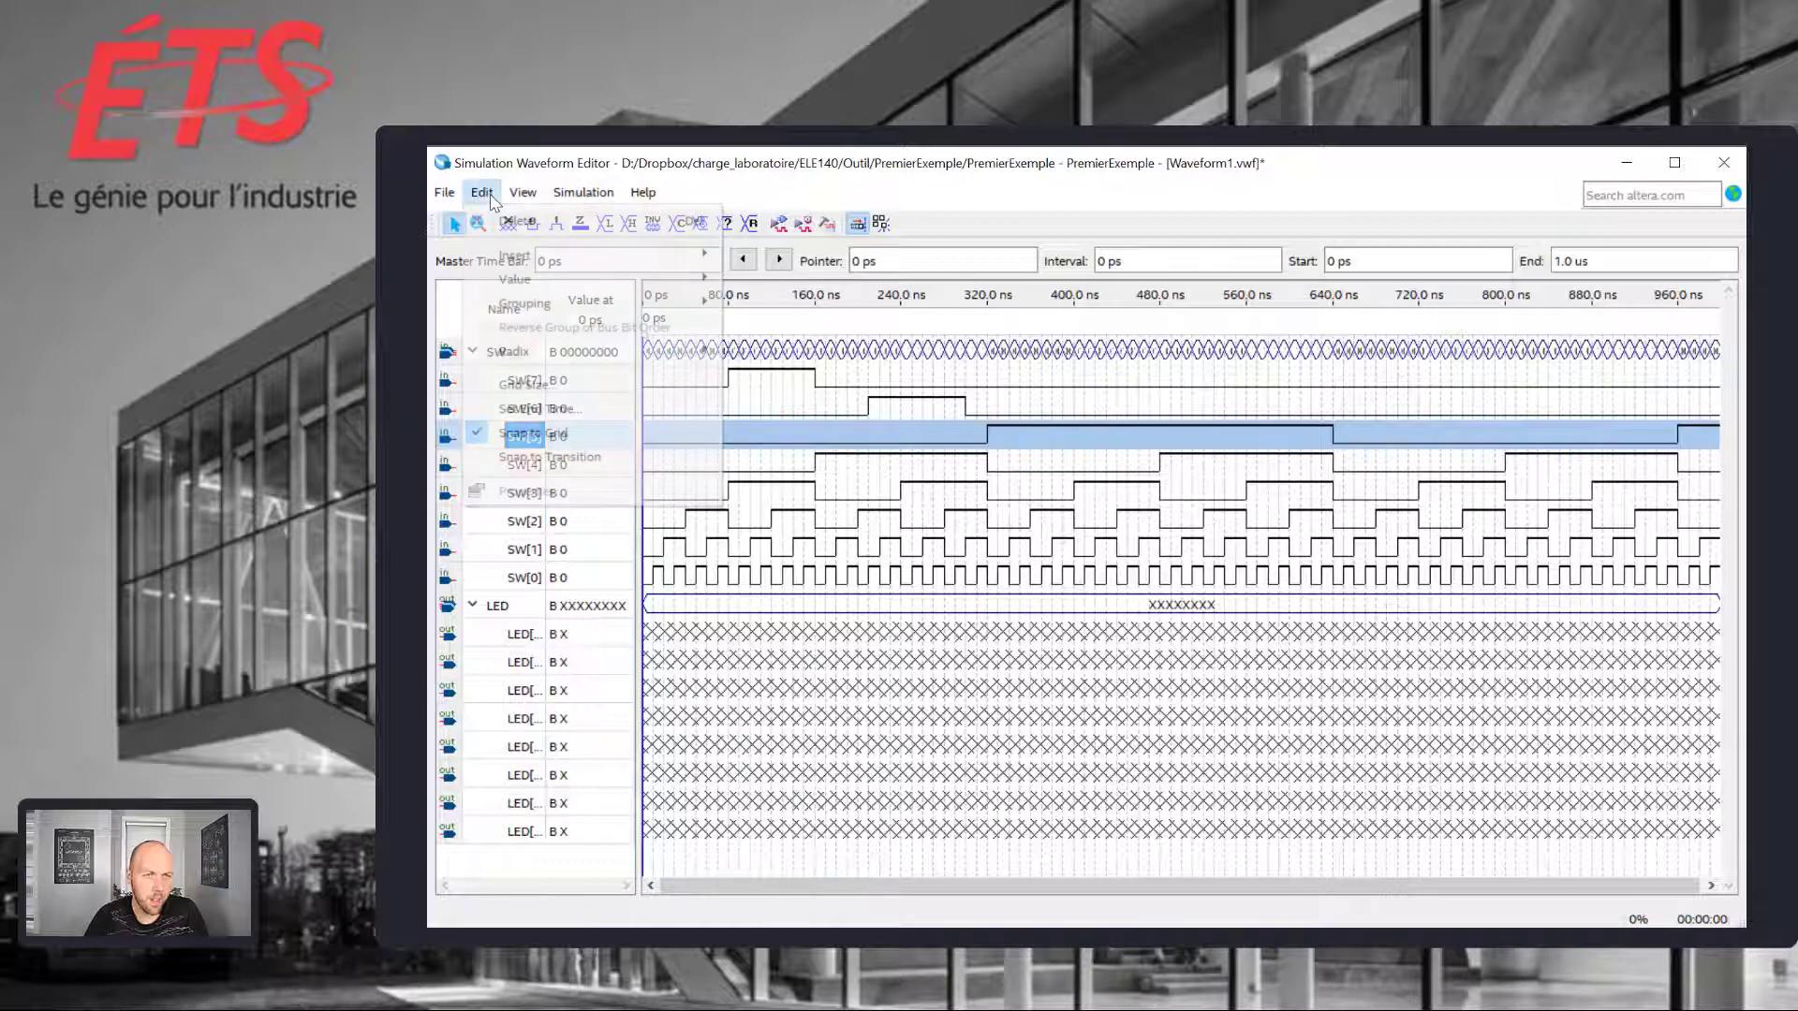
{"action": "left_click", "coordinate": [599, 410]}
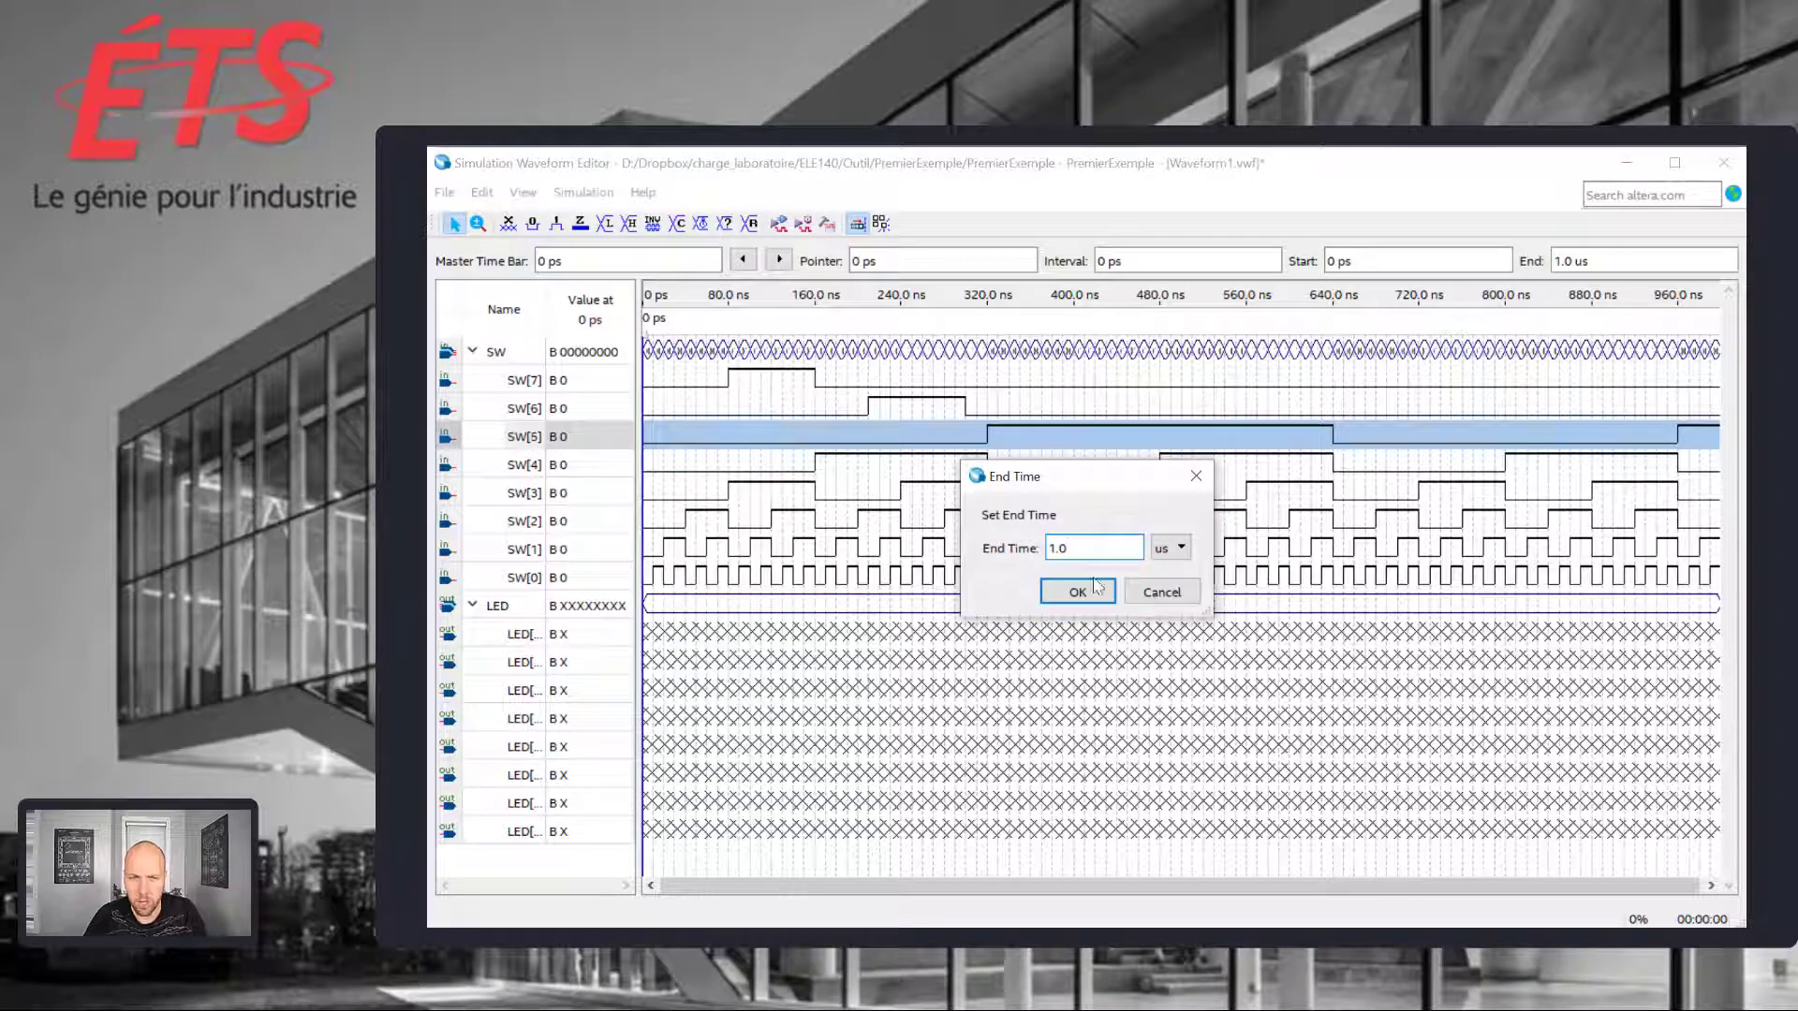
{"action": "left_click_drag", "start_coordinate": [1056, 547], "coordinate": [1047, 548]}
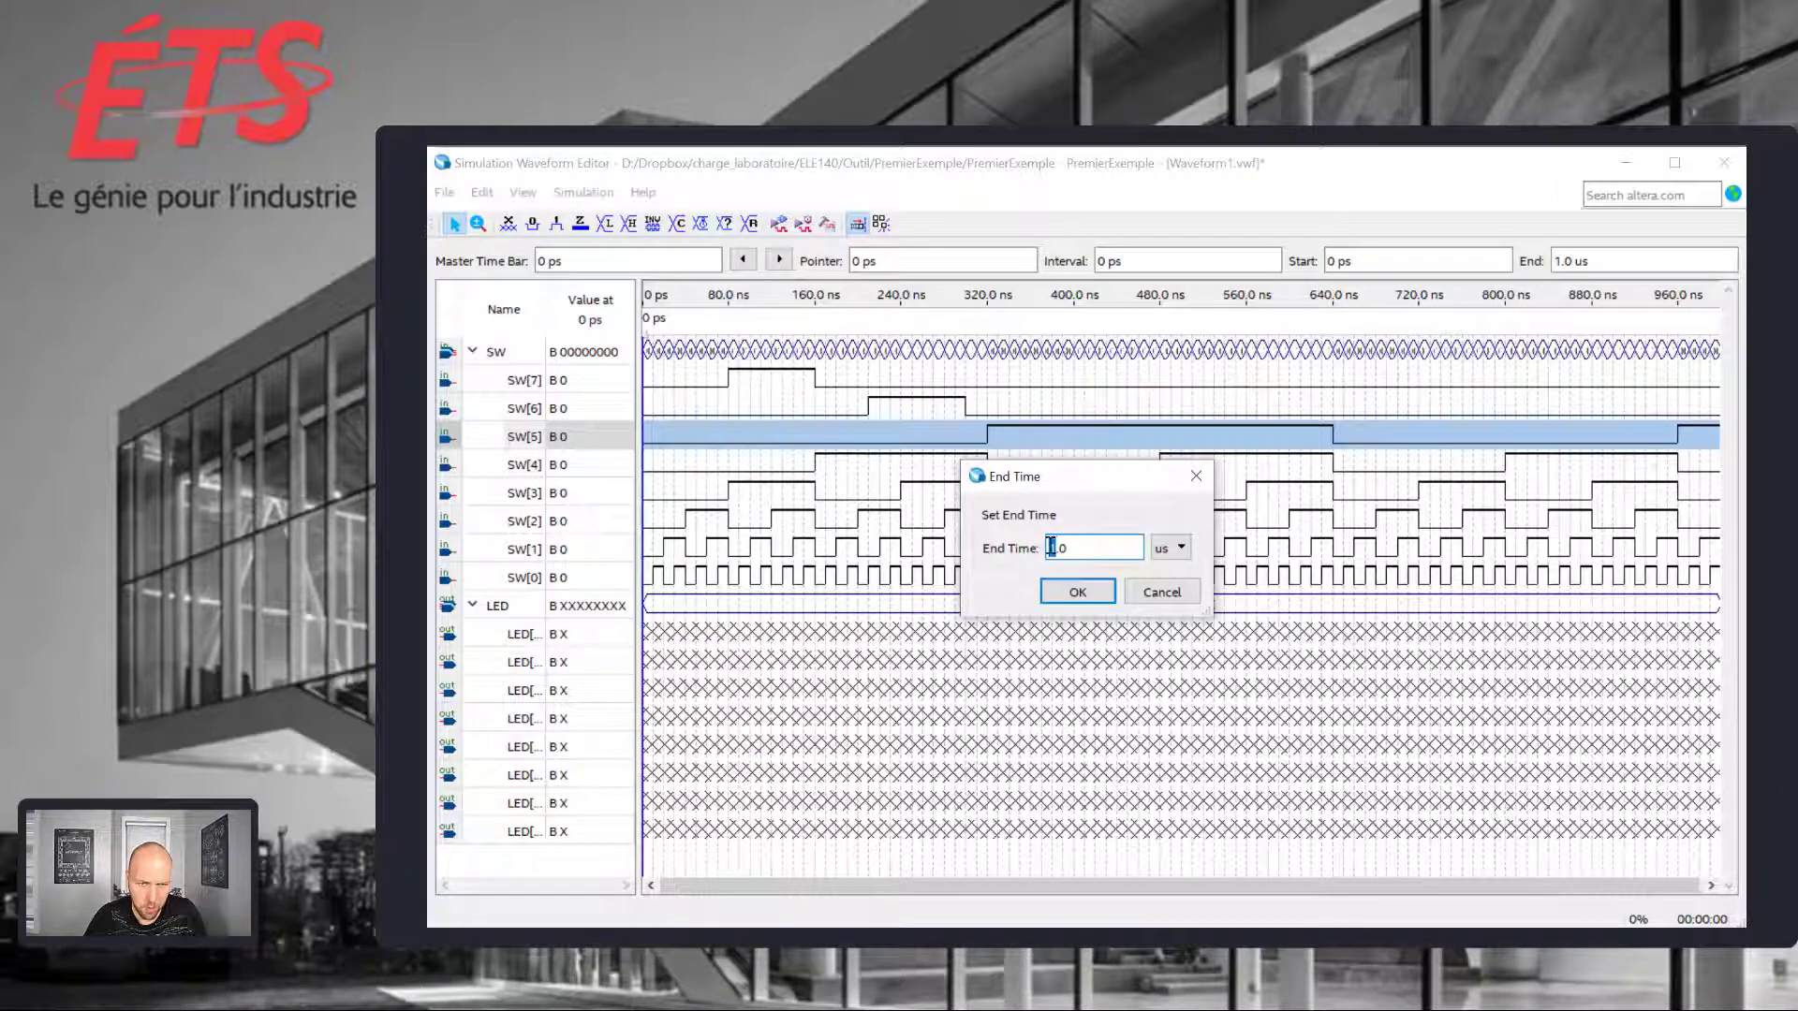
{"action": "left_click", "coordinate": [1075, 590]}
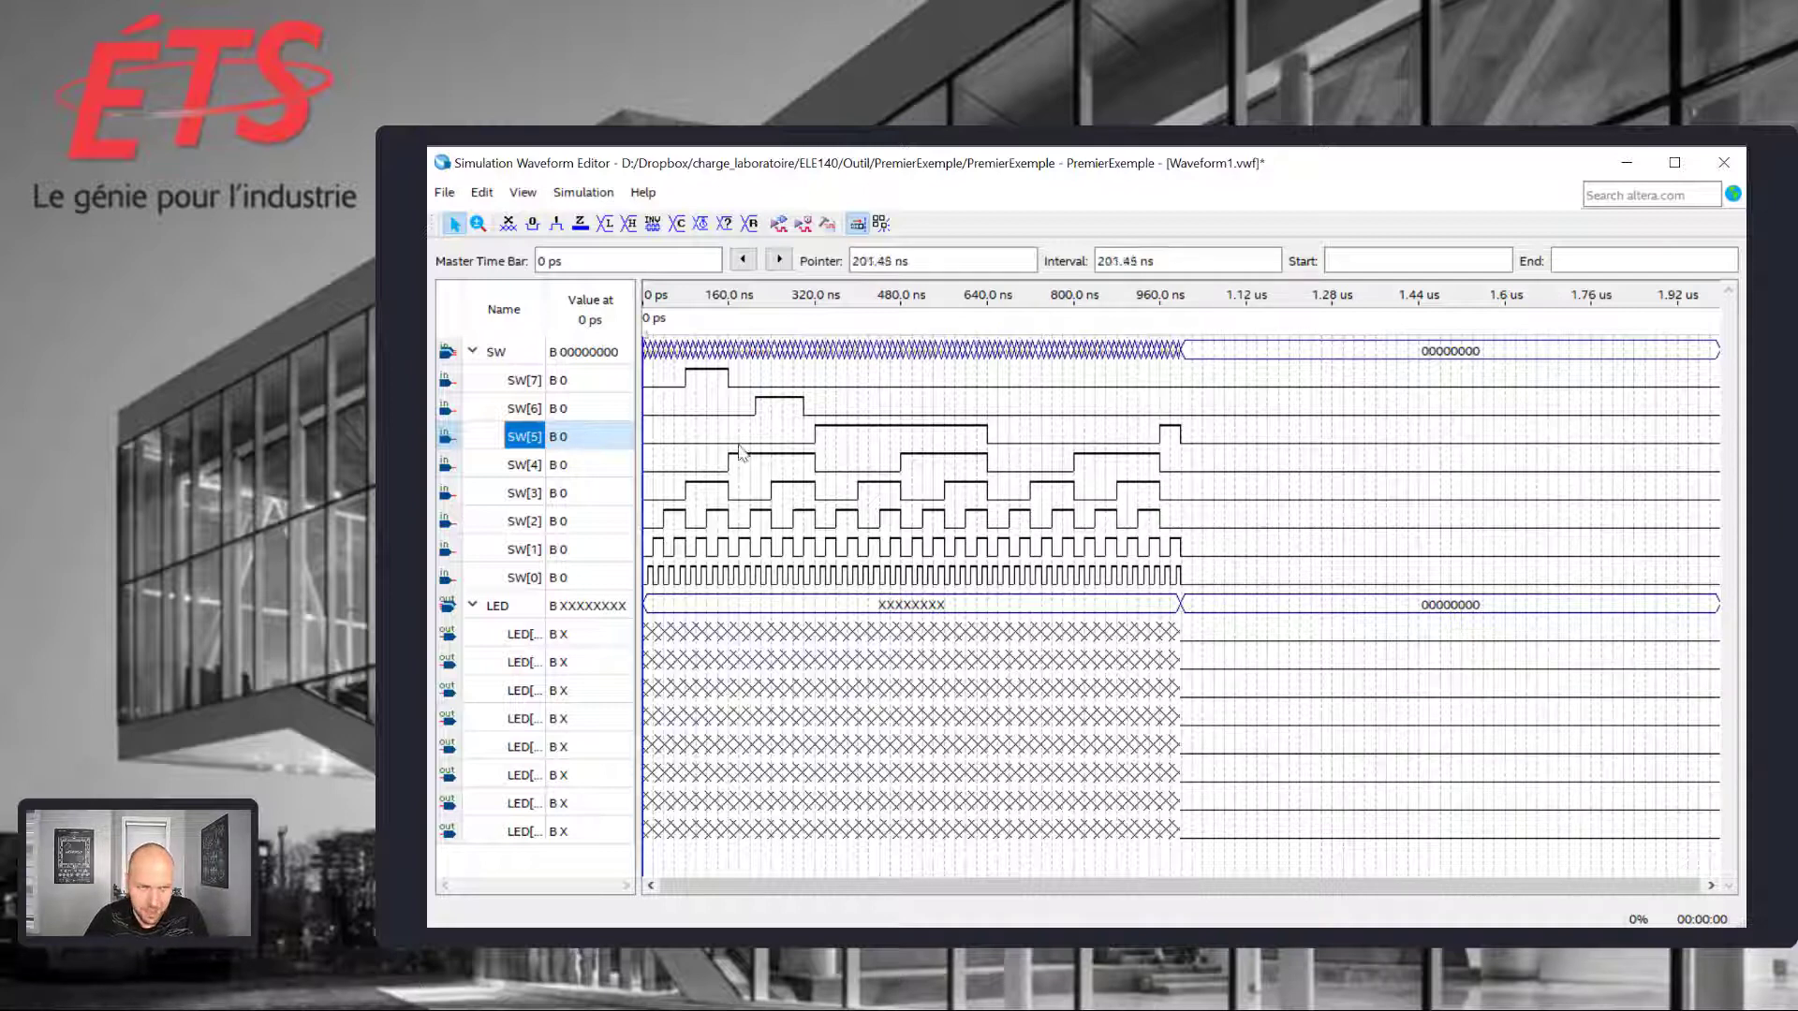
- Overwrite the SW[6] waveform with a binary count value that transitions every 640 ns
{"action": "left_click", "coordinate": [524, 408]}
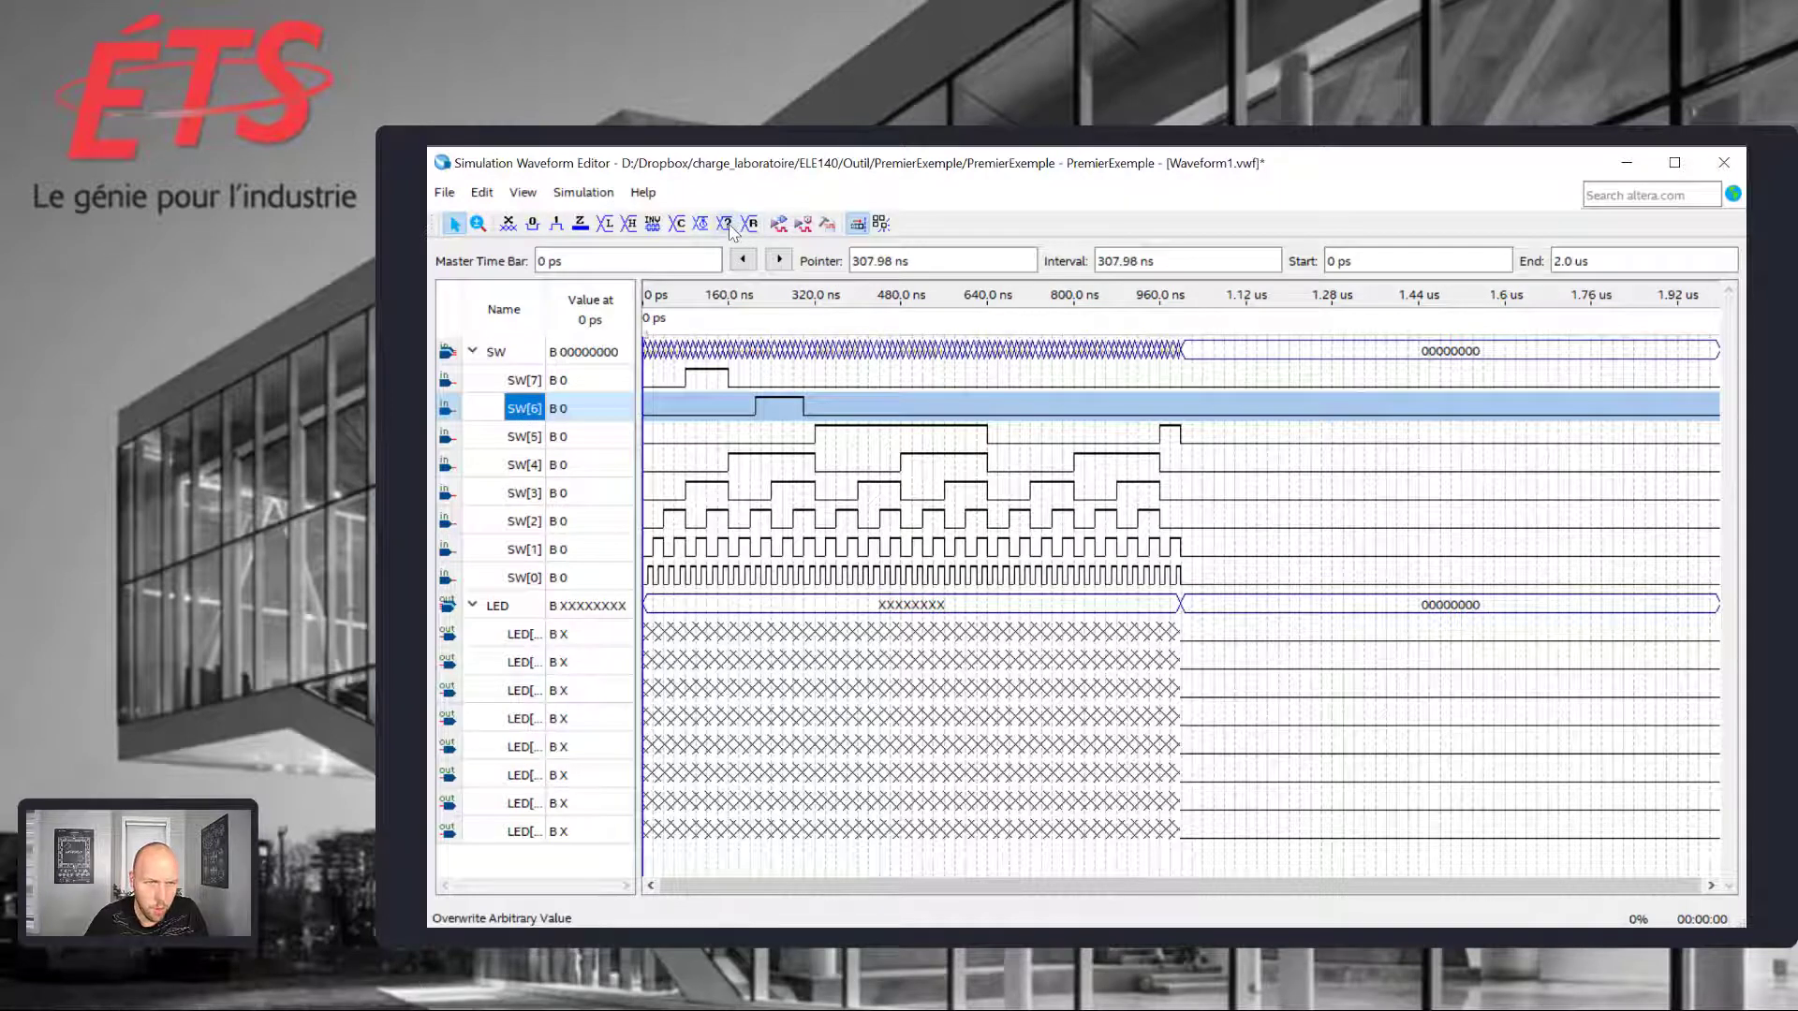
{"action": "left_click", "coordinate": [676, 223]}
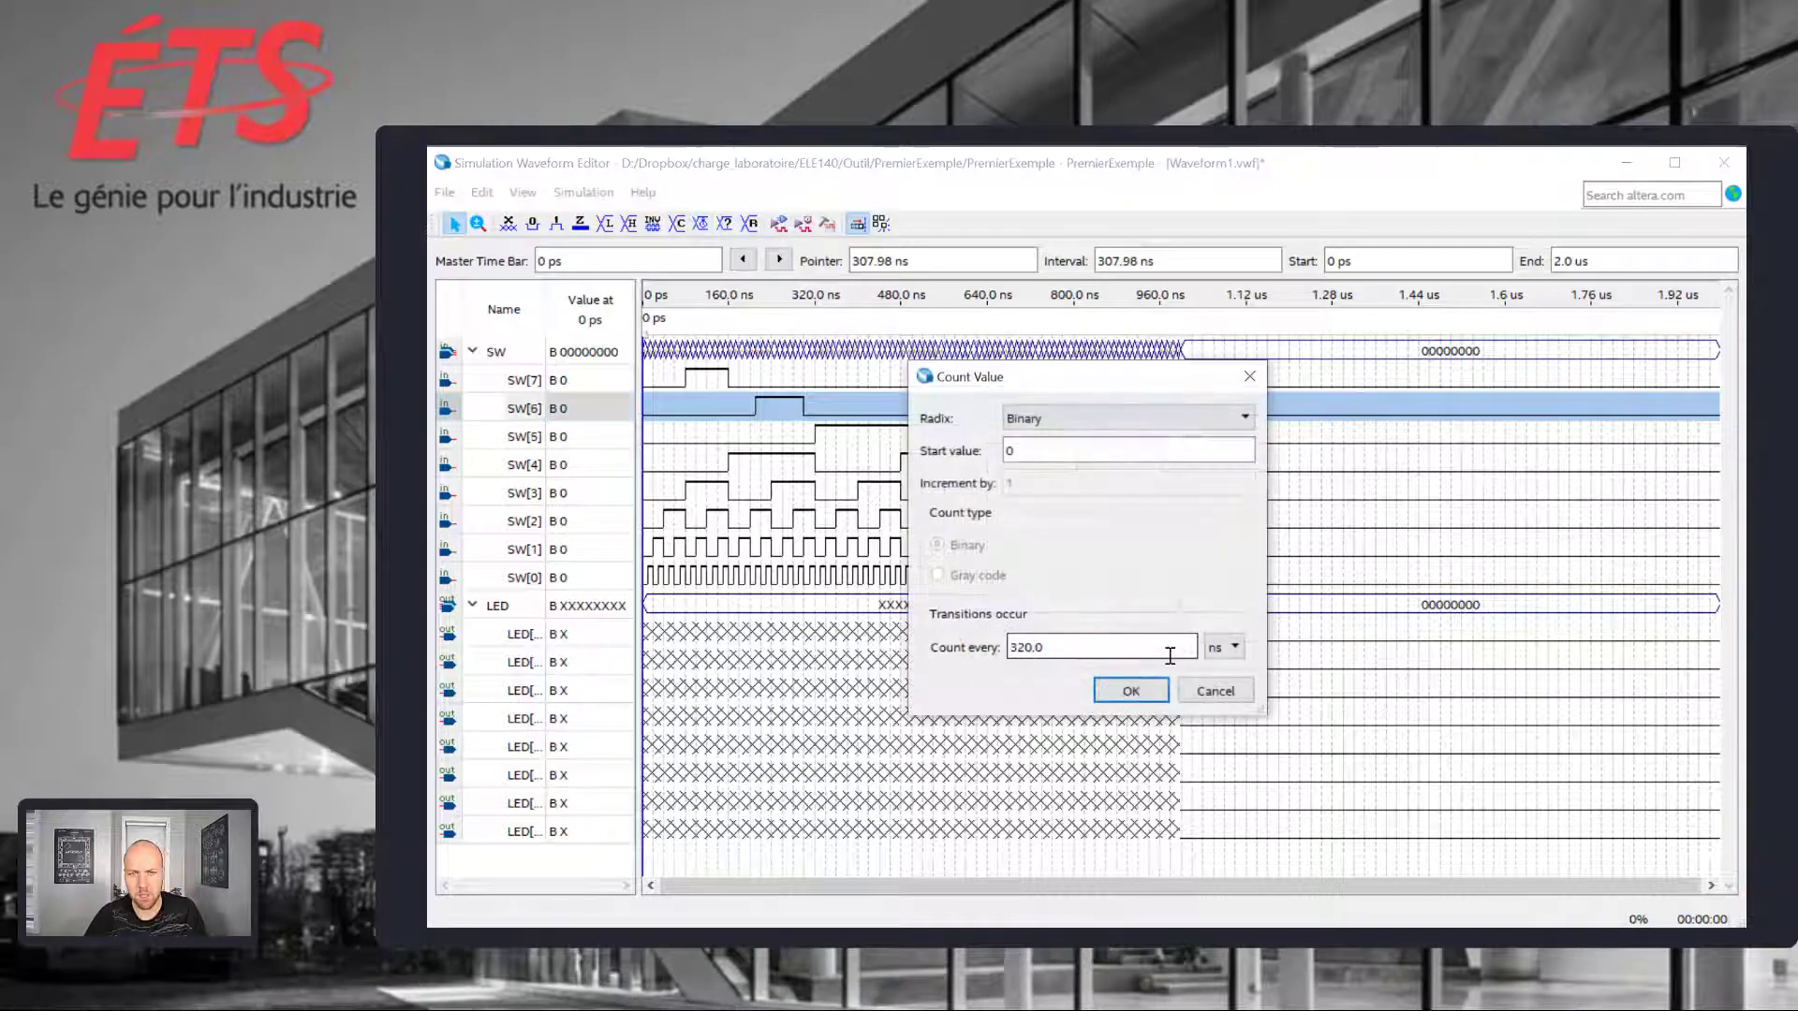
{"action": "left_click_drag", "start_coordinate": [1170, 655], "coordinate": [829, 650]}
{"action": "type", "text": "640"}
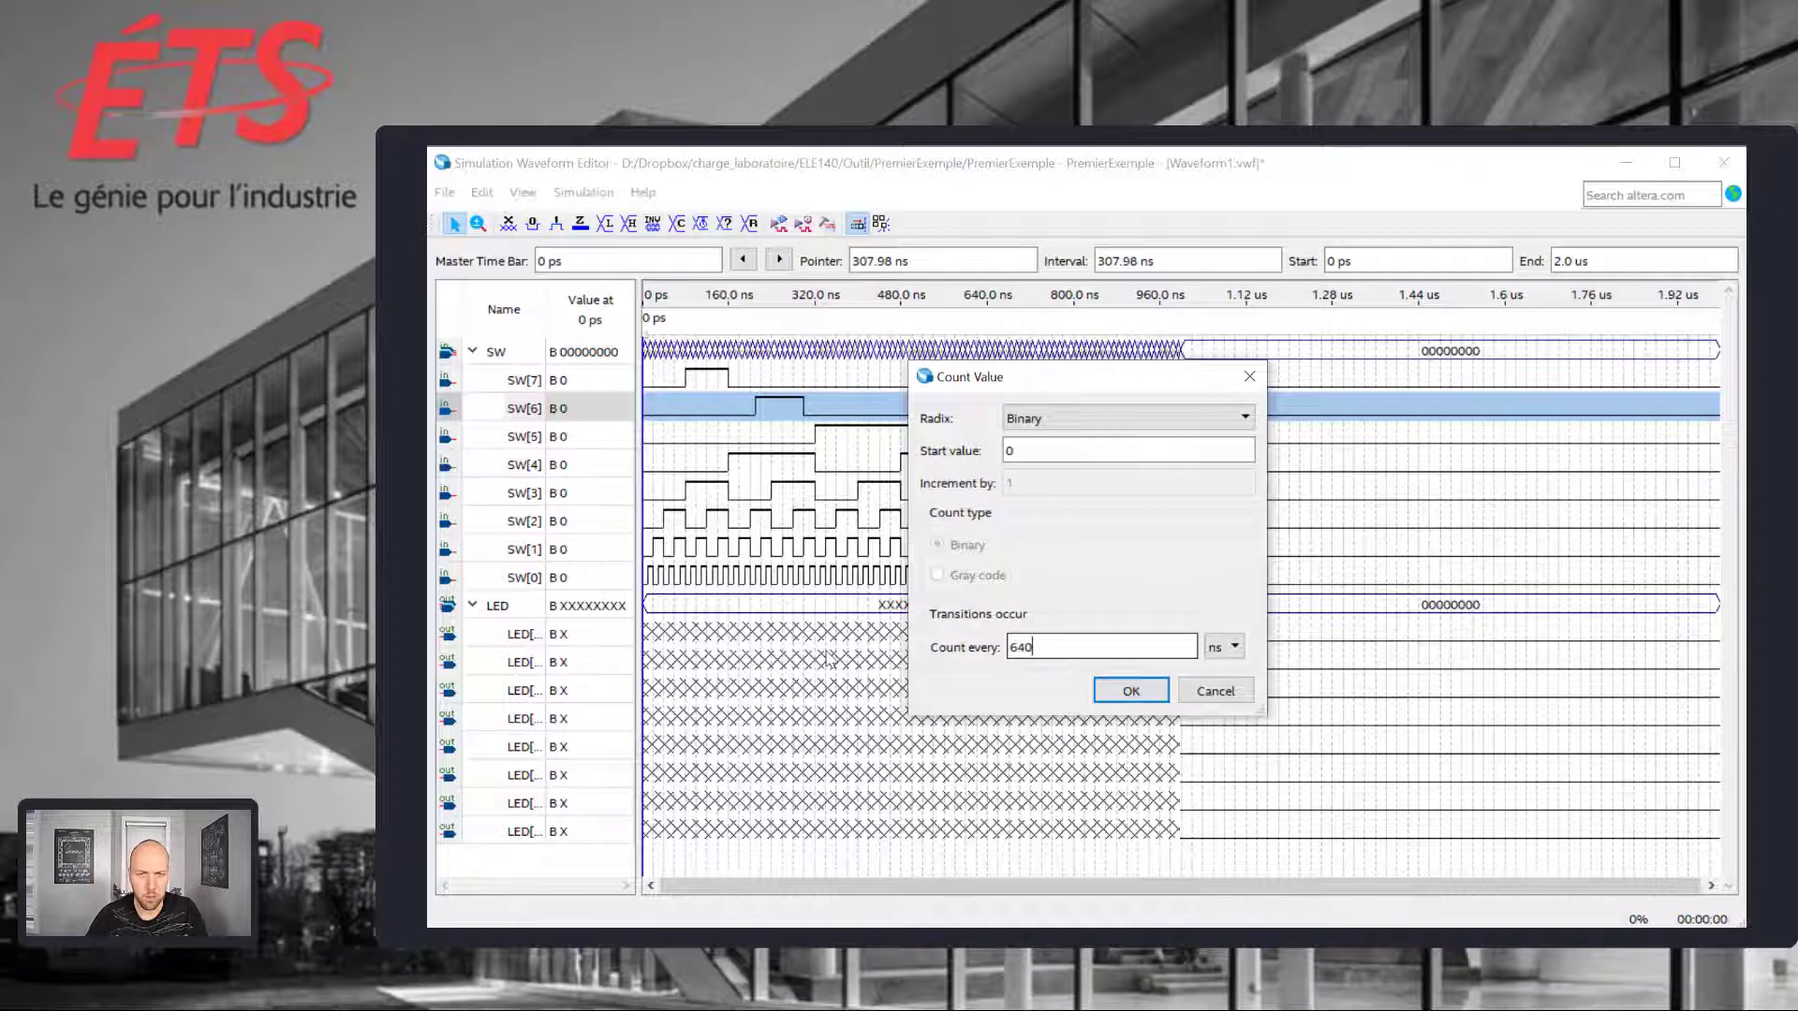
{"action": "key", "text": "Return"}
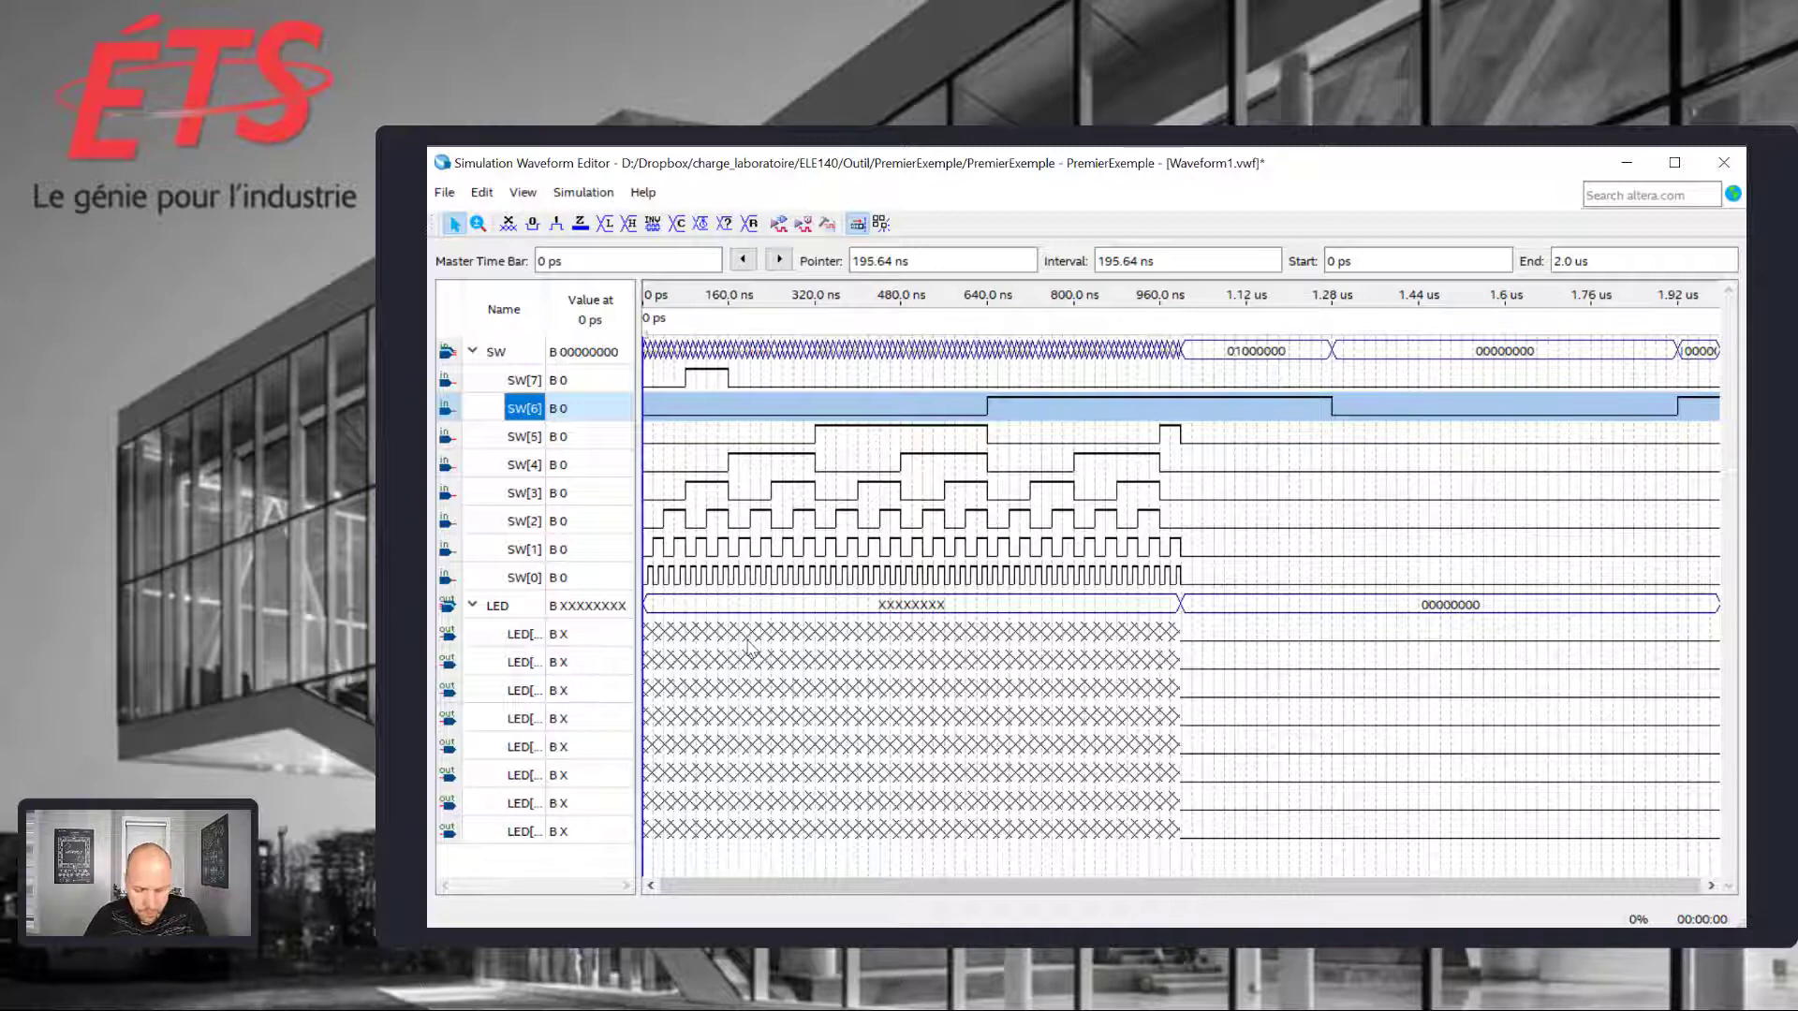
- Run the functional simulation and compare the SW and LED values with the master time bar at 640 ns and 80 ns
{"action": "left_click", "coordinate": [777, 225]}
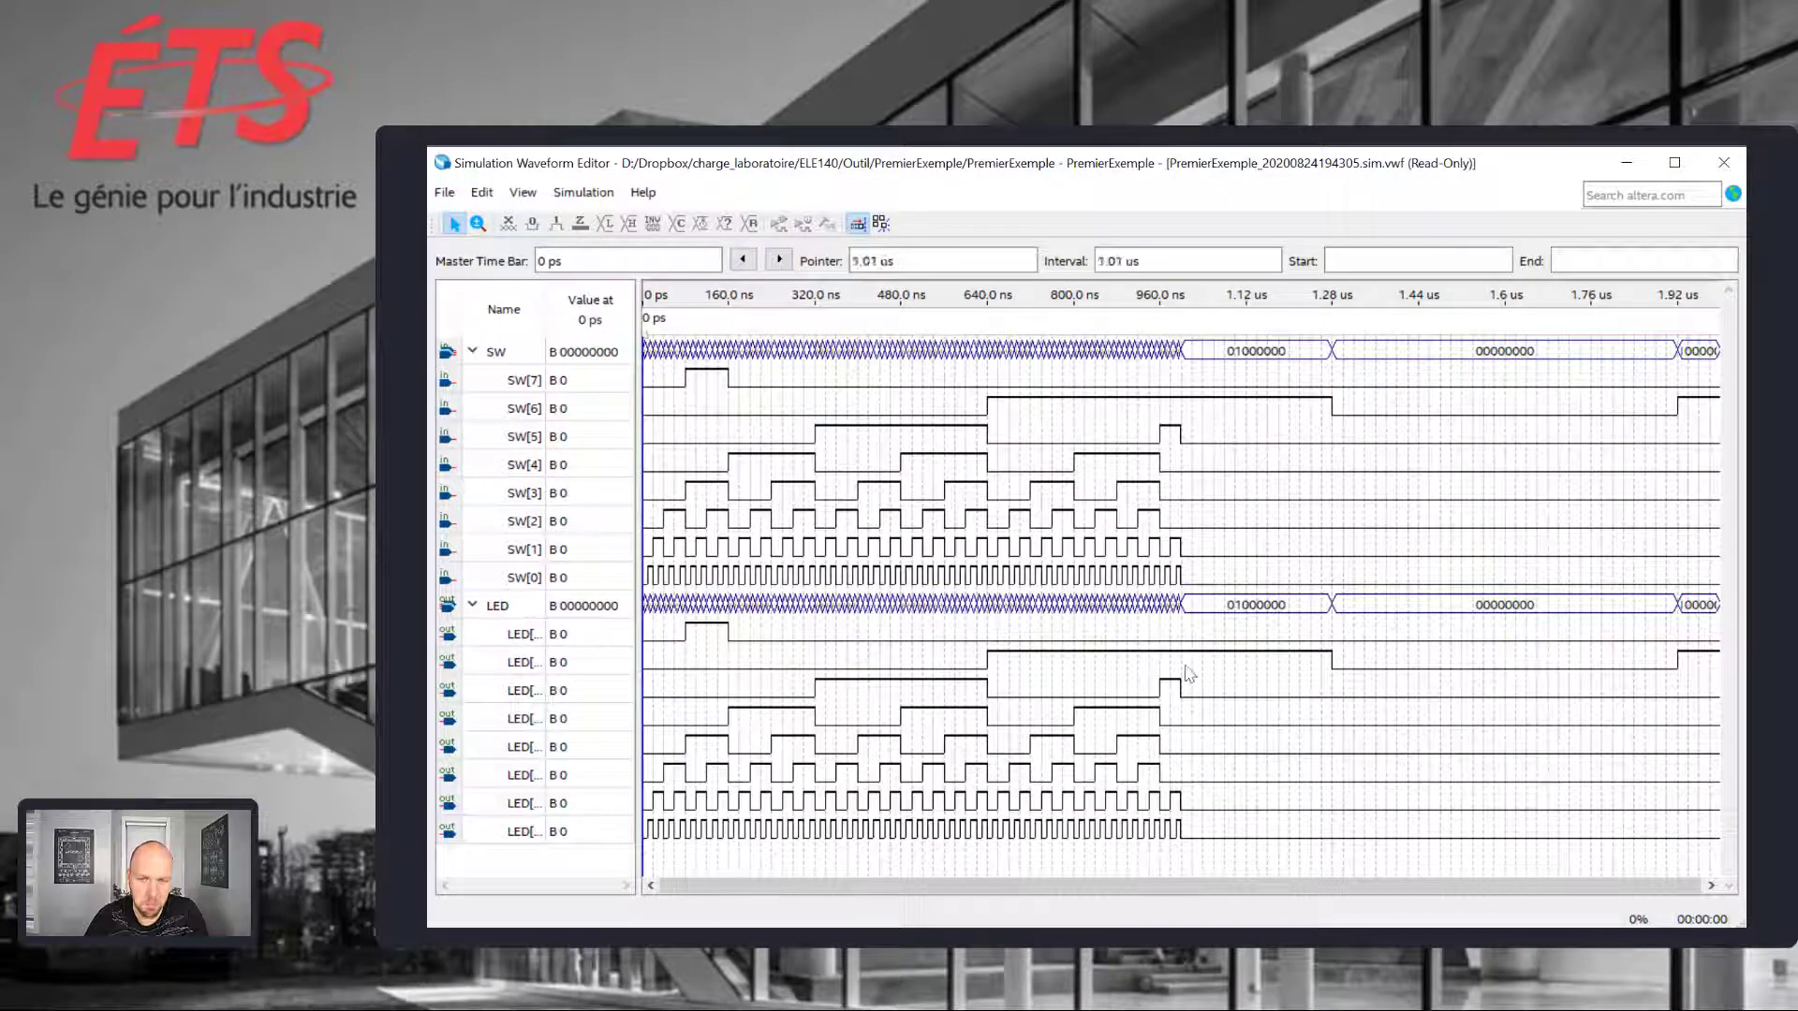
{"action": "left_click", "coordinate": [523, 408]}
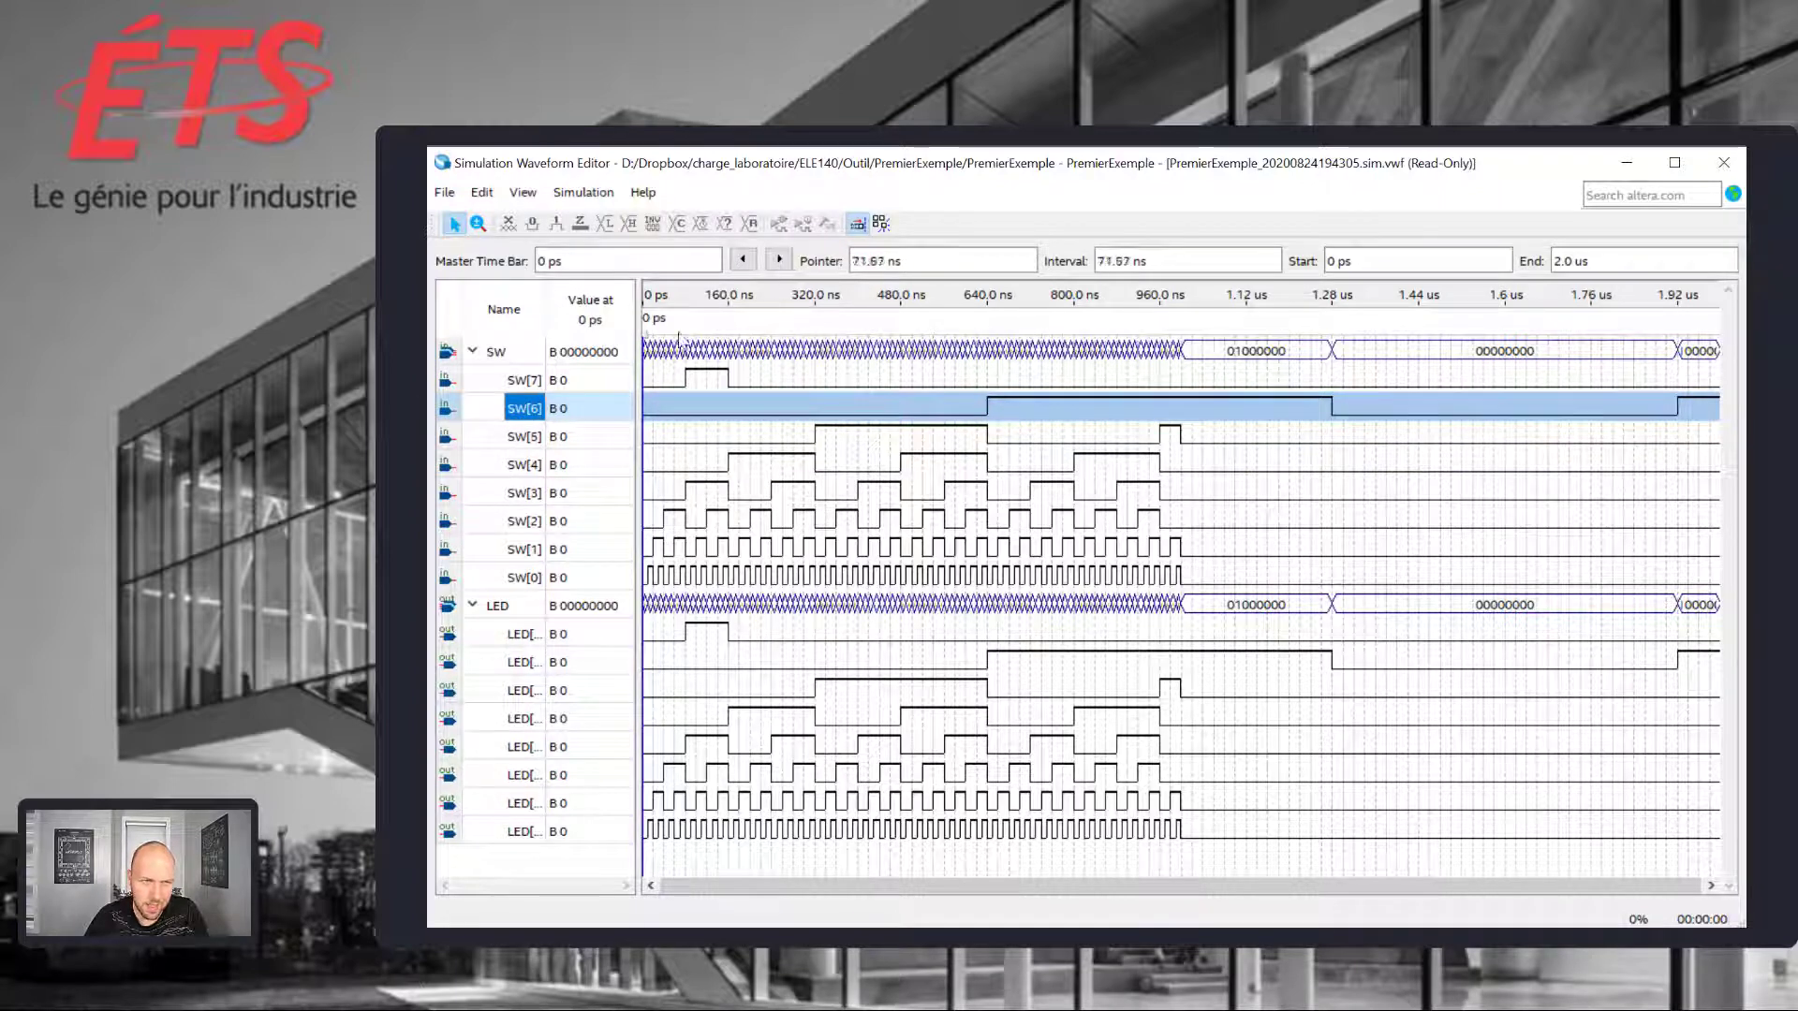
{"action": "left_click_drag", "start_coordinate": [648, 333], "coordinate": [723, 335]}
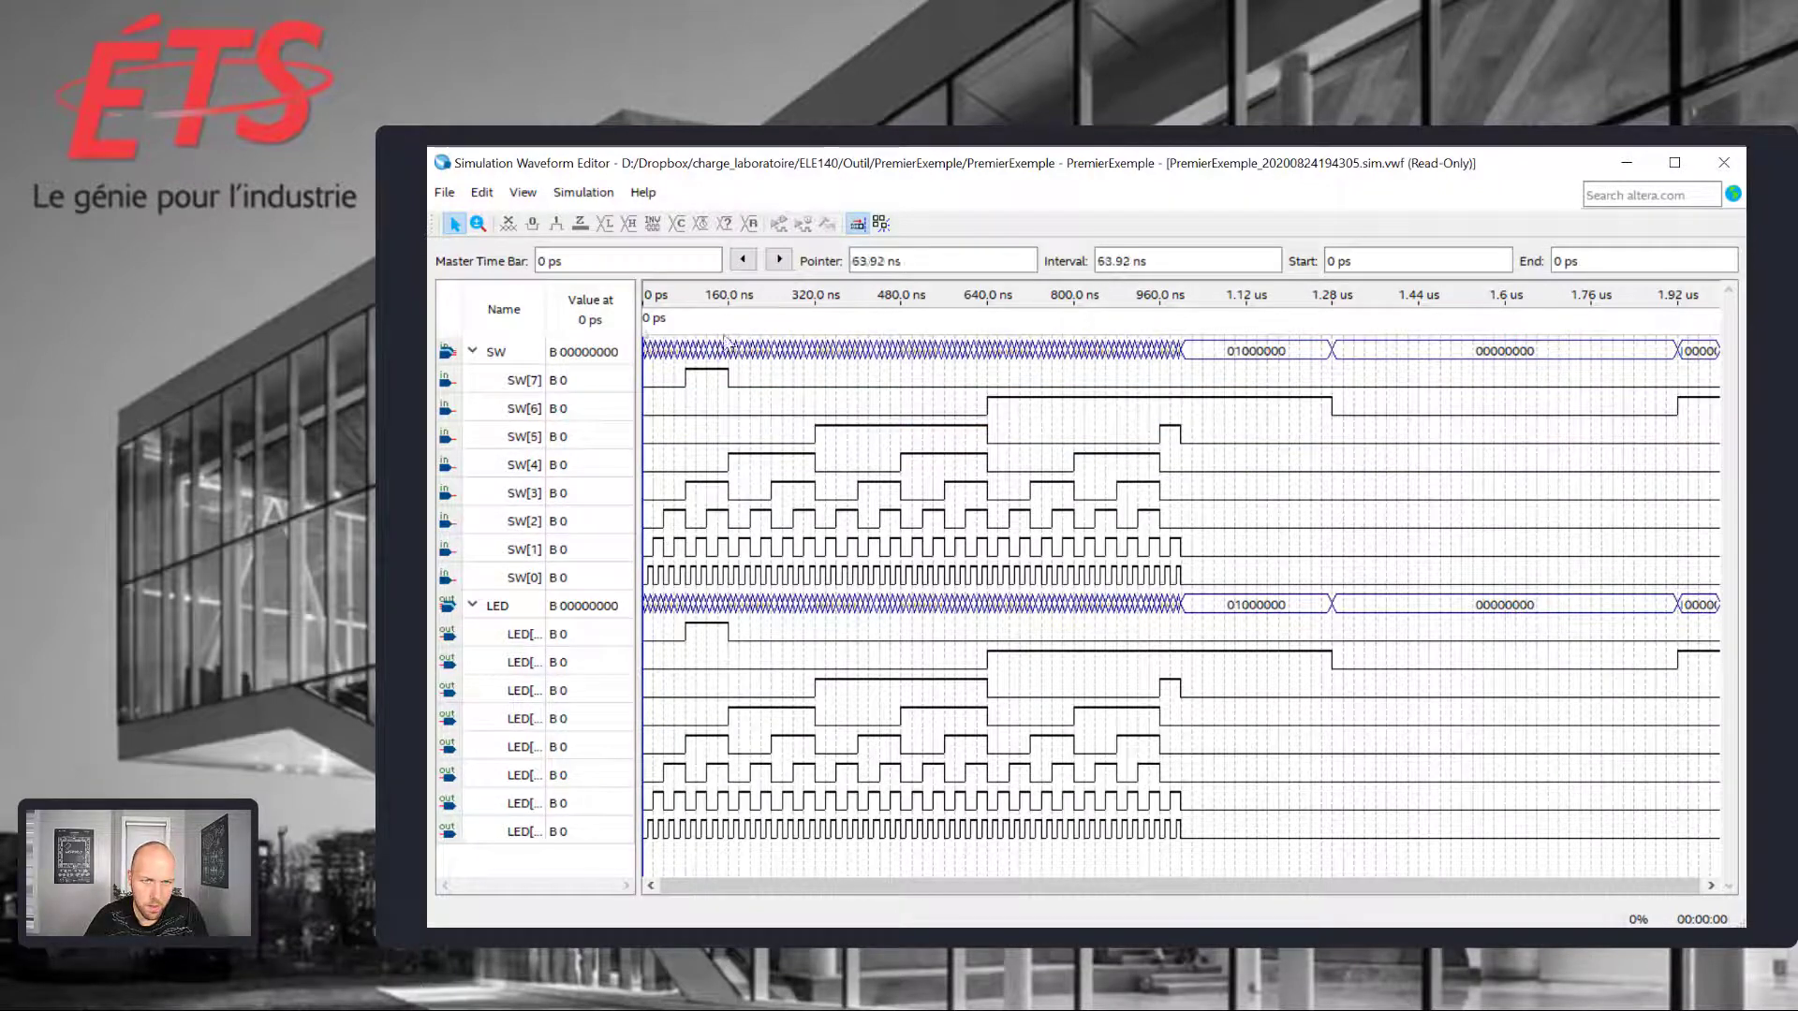
{"action": "left_click", "coordinate": [991, 303]}
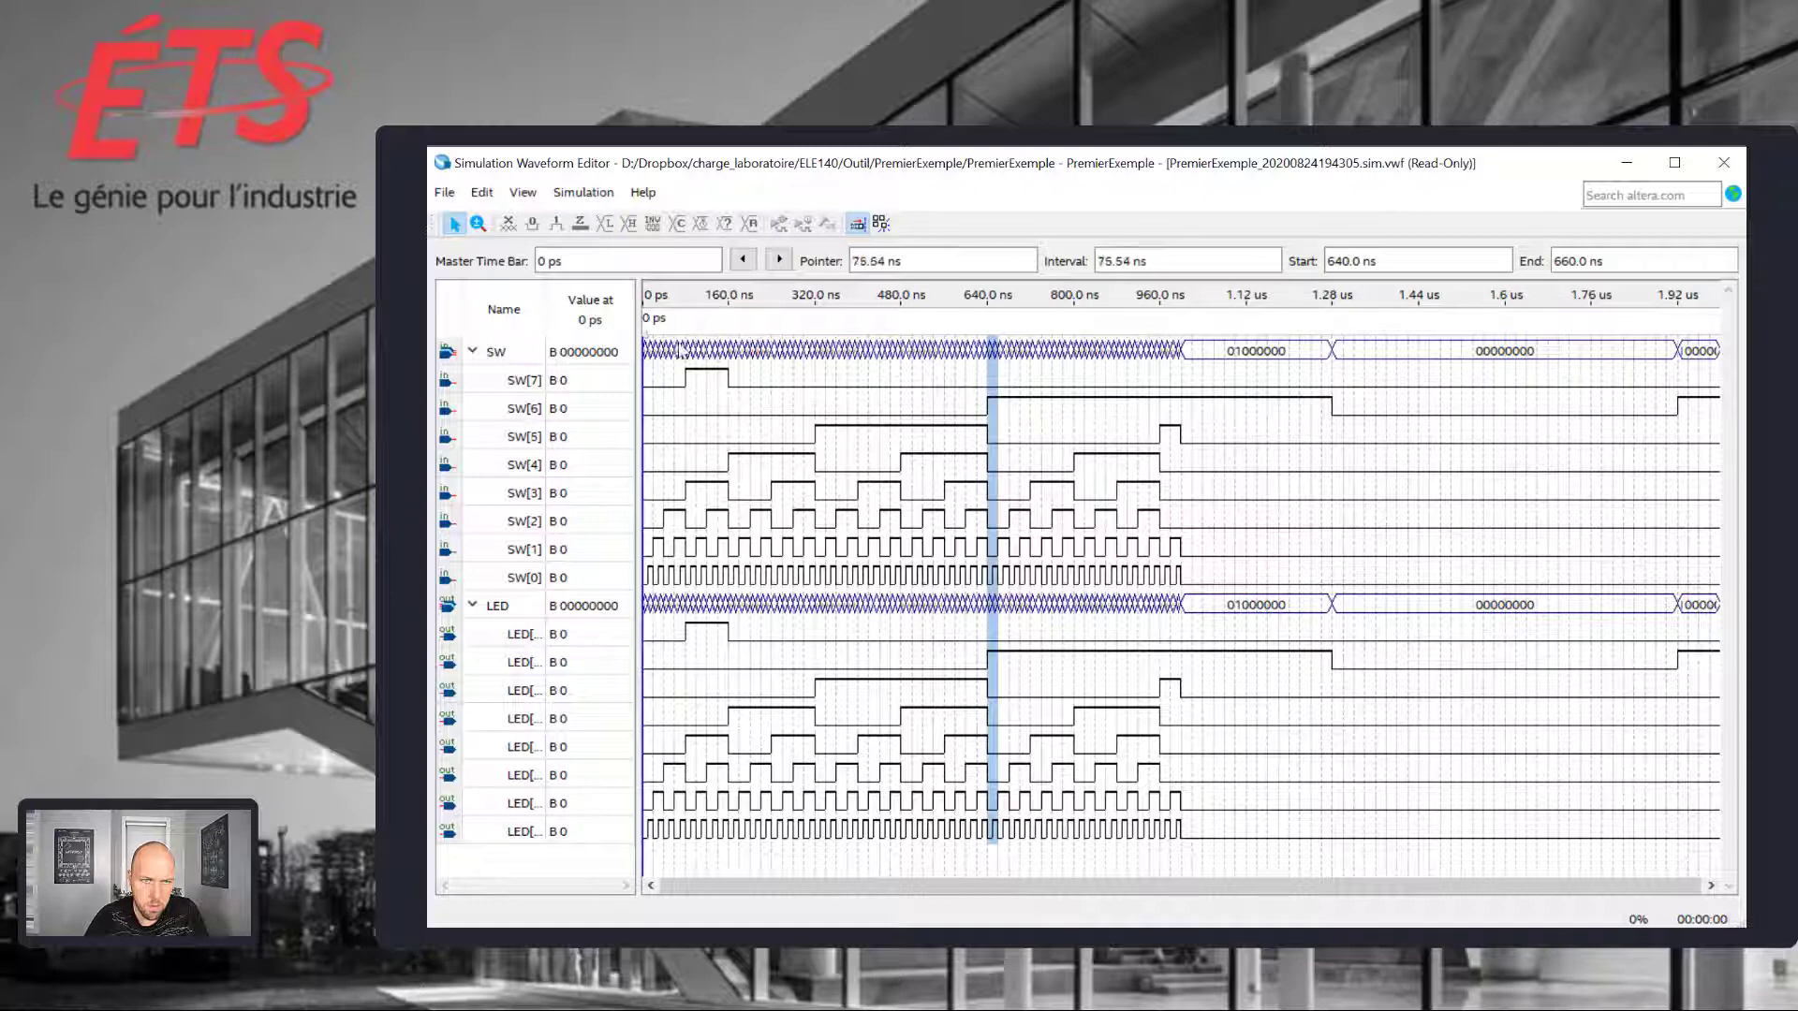
{"action": "left_click_drag", "start_coordinate": [649, 341], "coordinate": [990, 362]}
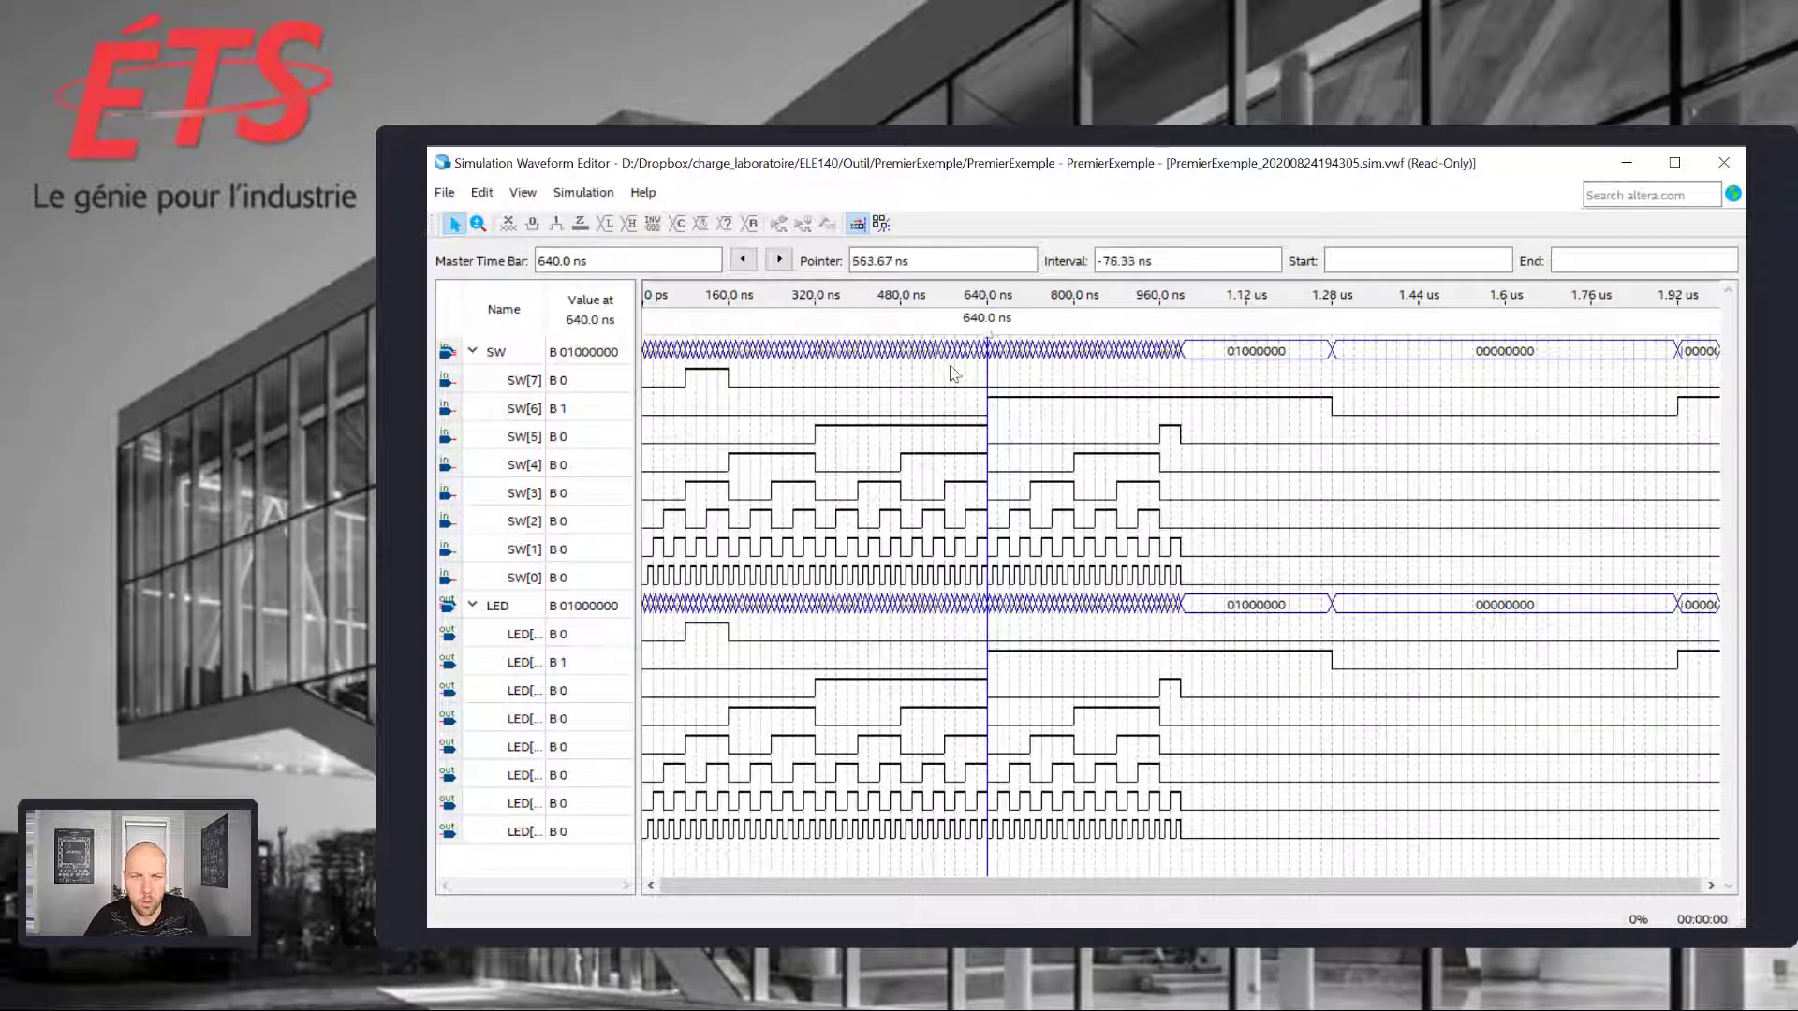
{"action": "left_click_drag", "start_coordinate": [990, 340], "coordinate": [680, 362]}
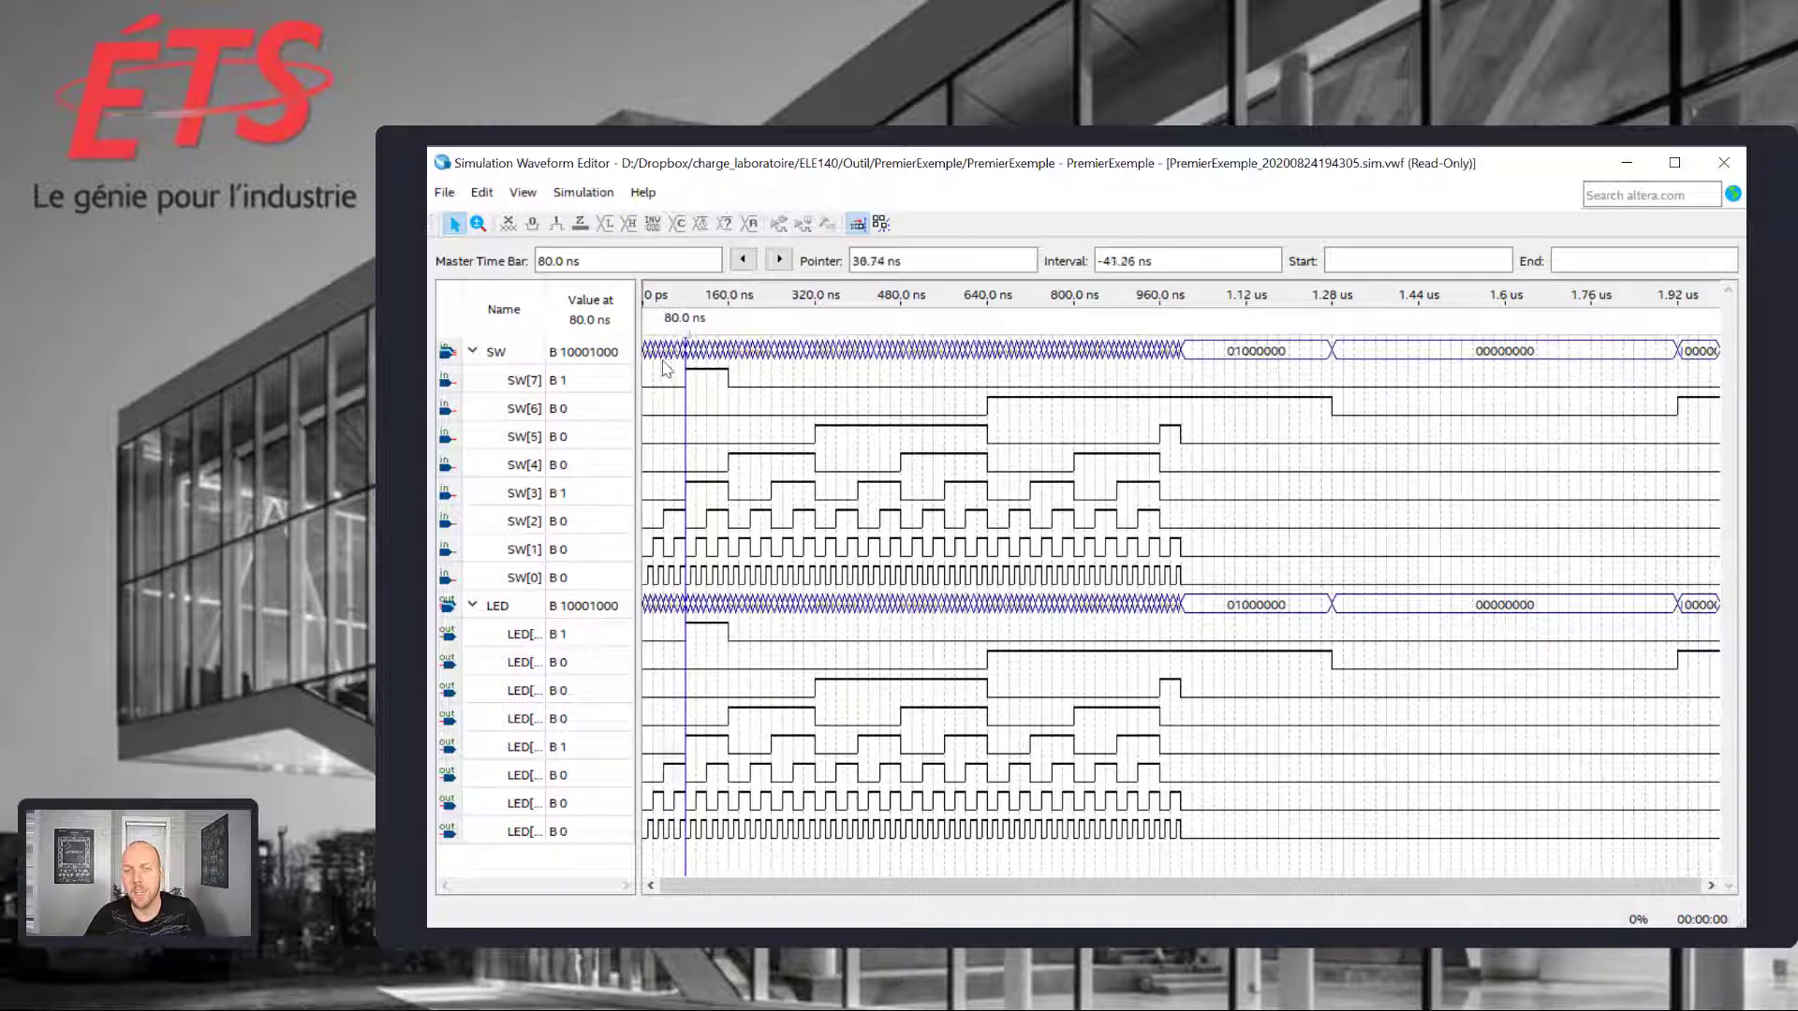